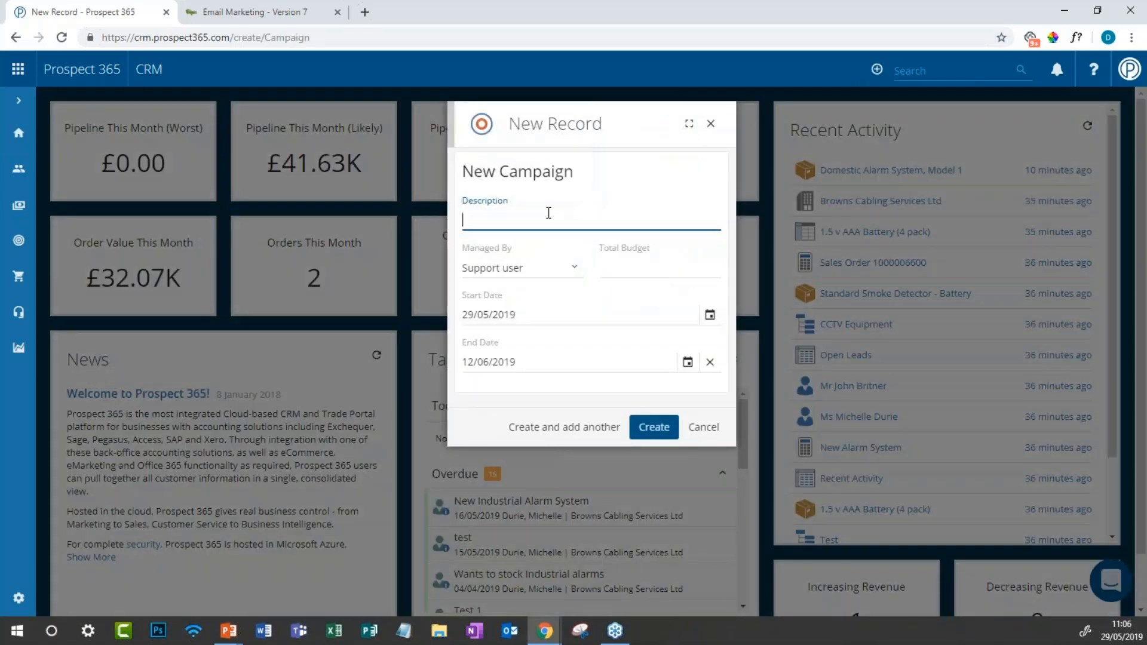
Step: Create campaign 'Event October 2019' with another user as manager, ending 26/07/2019
{"action": "type", "text": "Event October 2019"}
{"action": "left_click", "coordinate": [546, 267]}
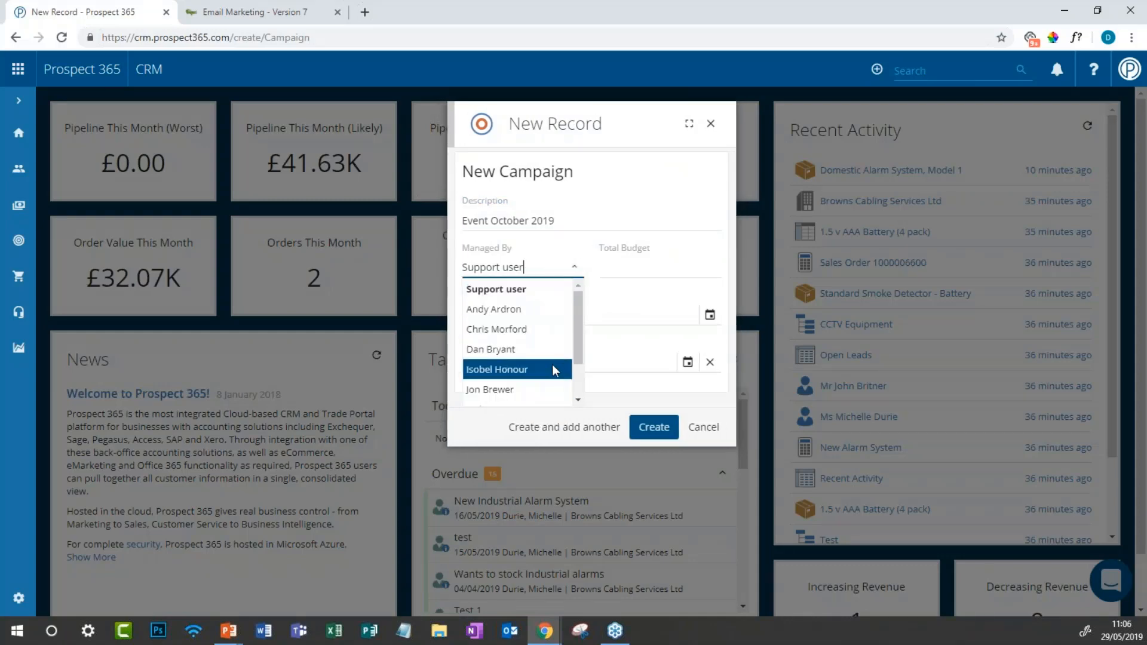
{"action": "left_click_drag", "start_coordinate": [582, 350], "coordinate": [576, 360]}
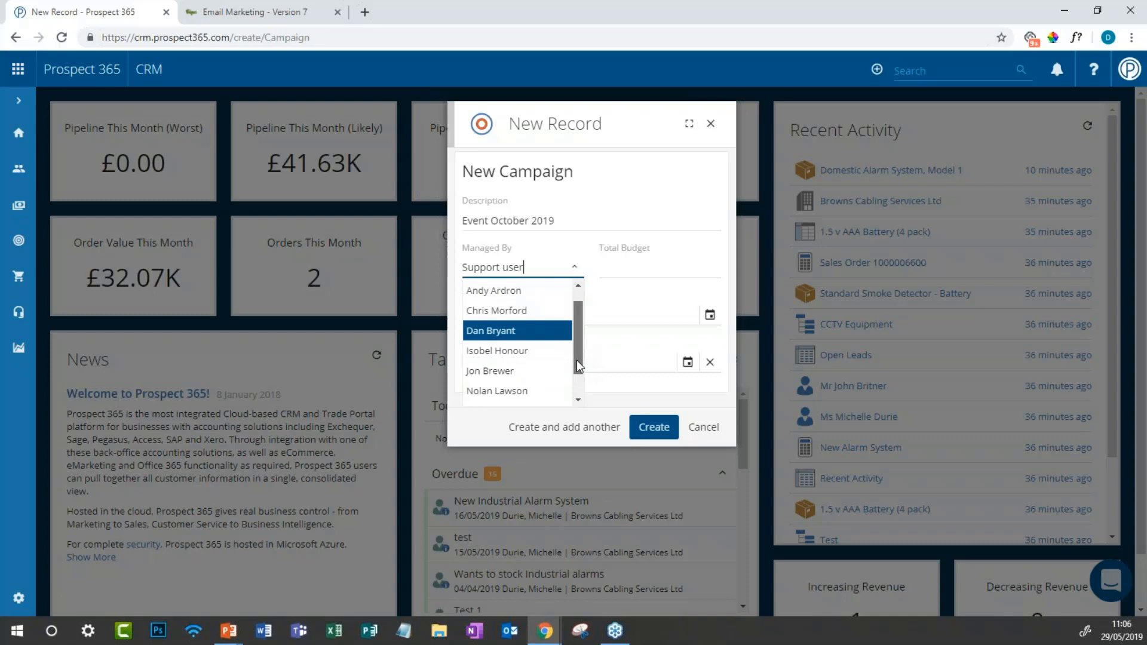
{"action": "left_click", "coordinate": [542, 388]}
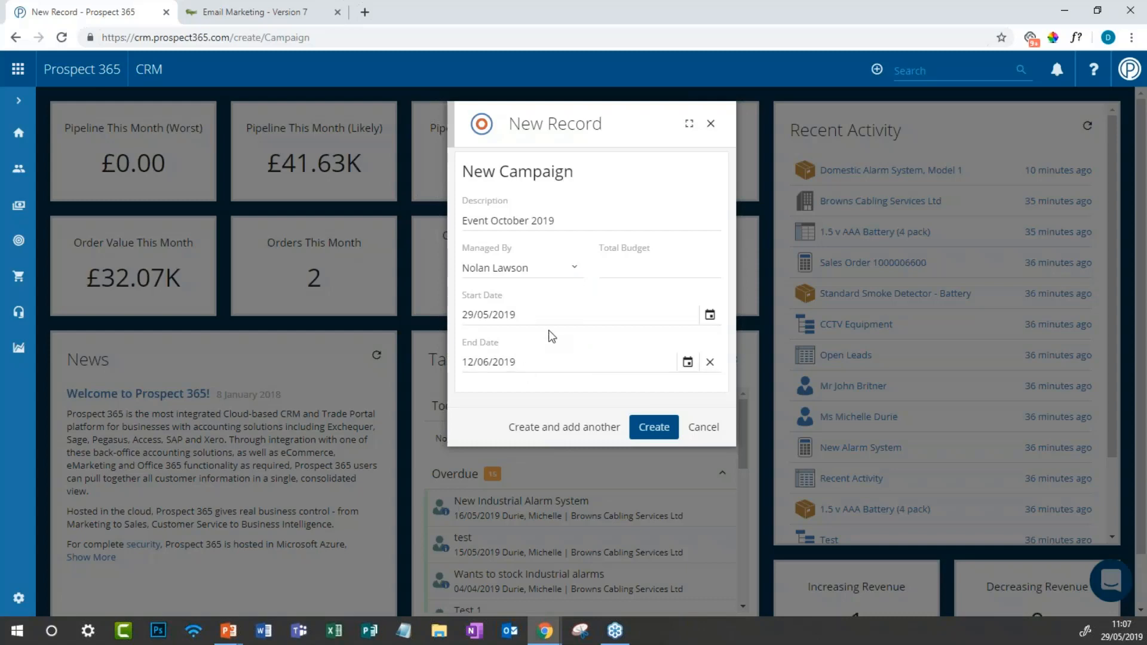
{"action": "left_click", "coordinate": [608, 364]}
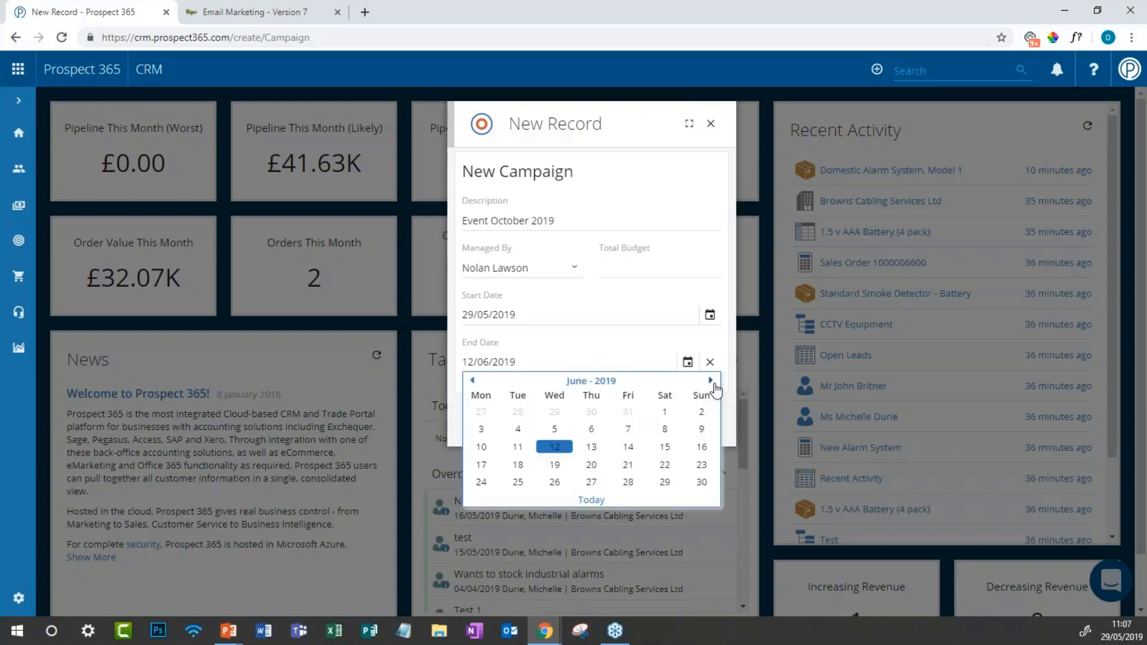
{"action": "left_click", "coordinate": [711, 380]}
{"action": "left_click", "coordinate": [628, 465]}
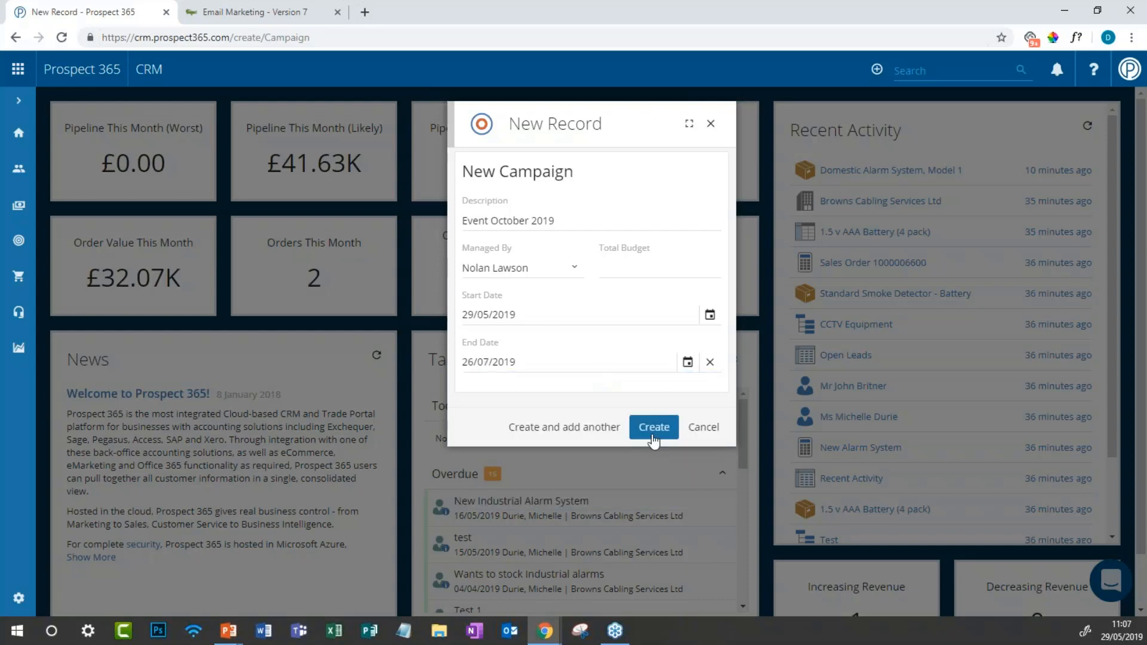
{"action": "left_click", "coordinate": [653, 435]}
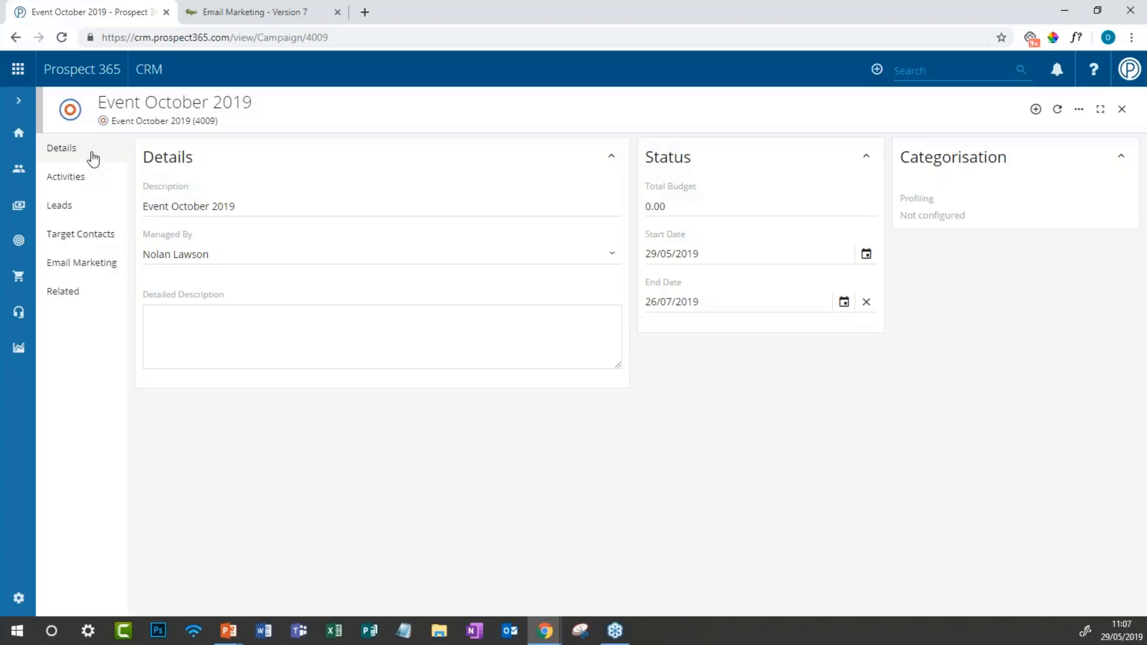
Step: Start a new Campaign Activity from the Event October 2019 campaign's activities list
{"action": "left_click", "coordinate": [95, 179]}
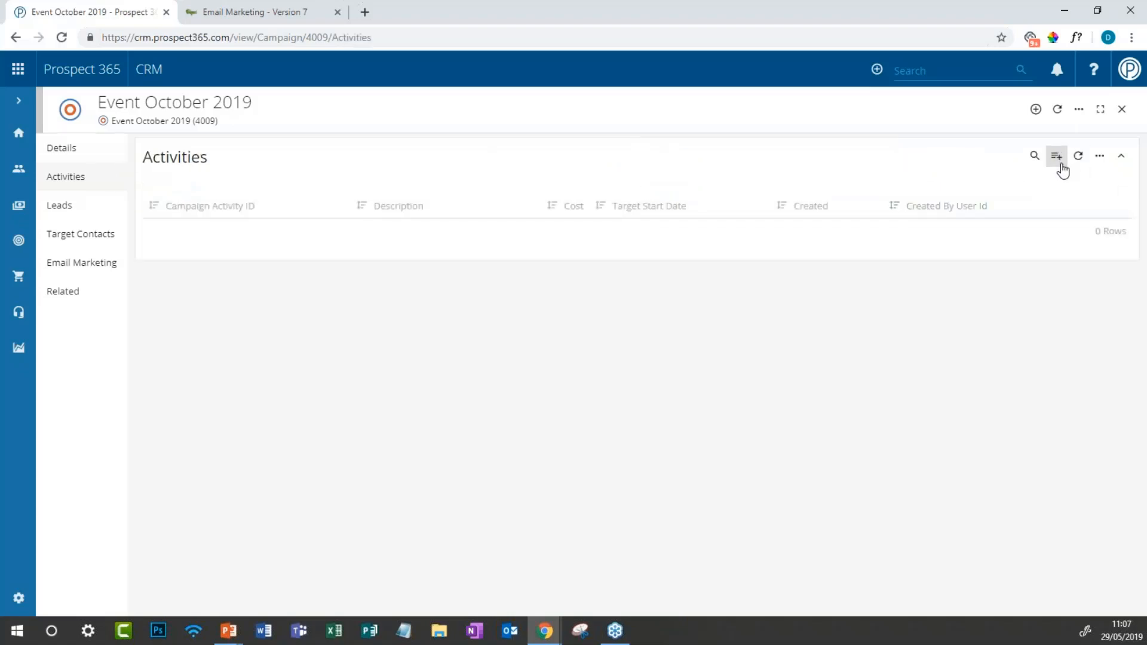
{"action": "left_click", "coordinate": [1062, 166]}
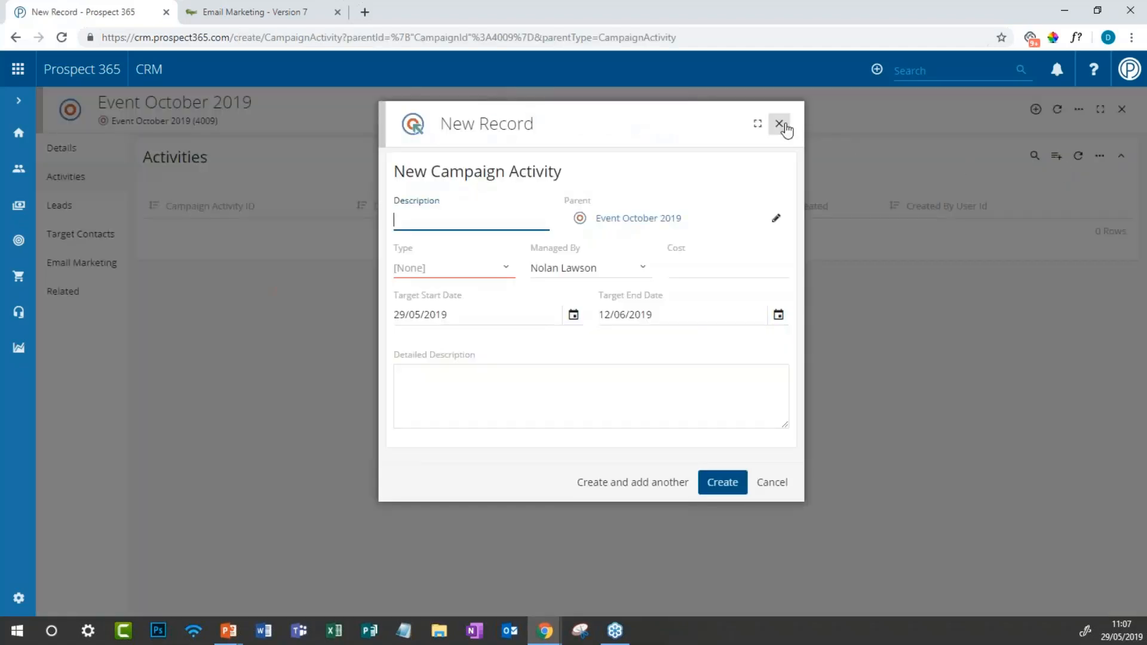
{"action": "left_click", "coordinate": [779, 124]}
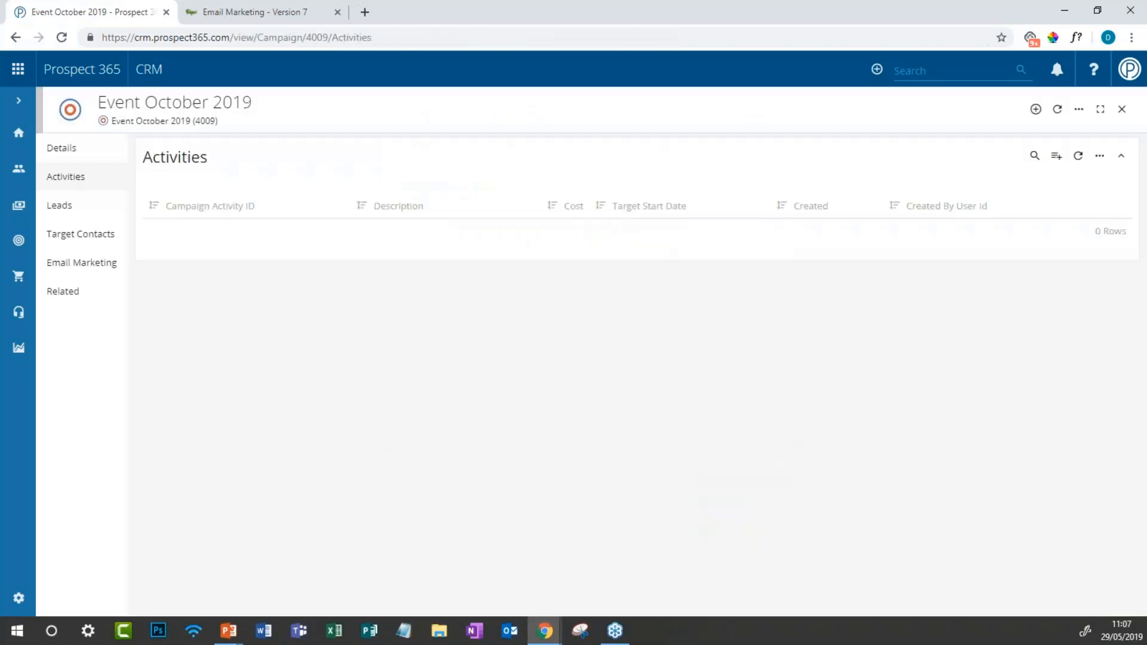
{"action": "left_click", "coordinate": [1036, 110]}
{"action": "left_click", "coordinate": [1057, 156]}
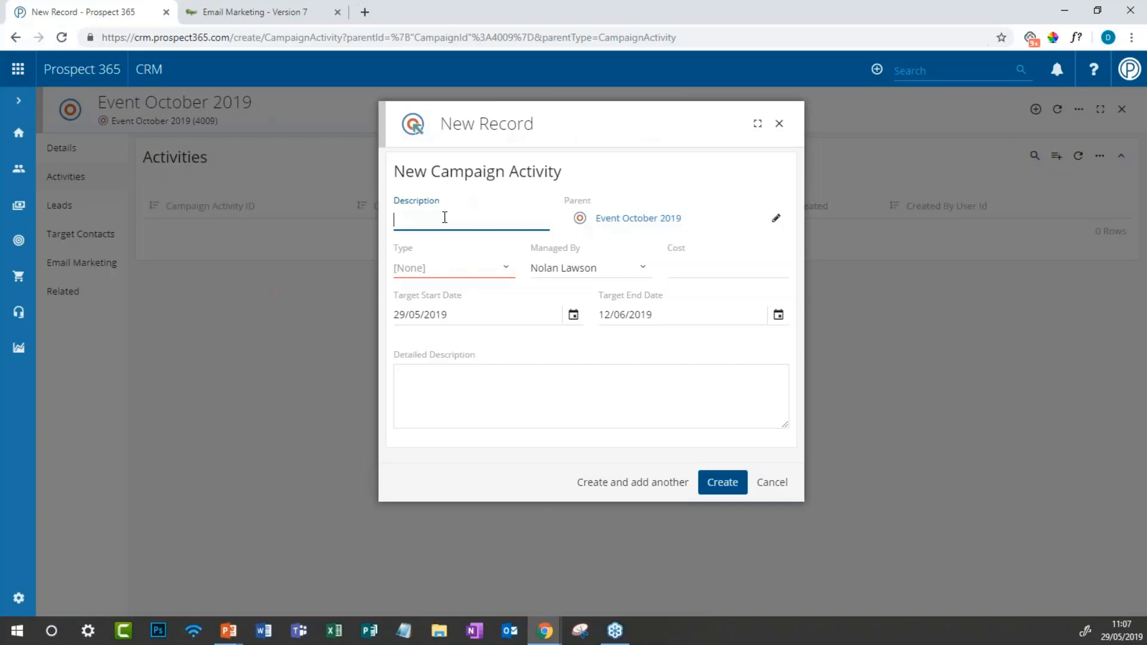
Step: Create e-Mailshot activity 'Event Invite #1' under another manager, targeting 29/05/2019 to 27/06/2019
{"action": "type", "text": "Event Invite #1"}
{"action": "left_click", "coordinate": [446, 266]}
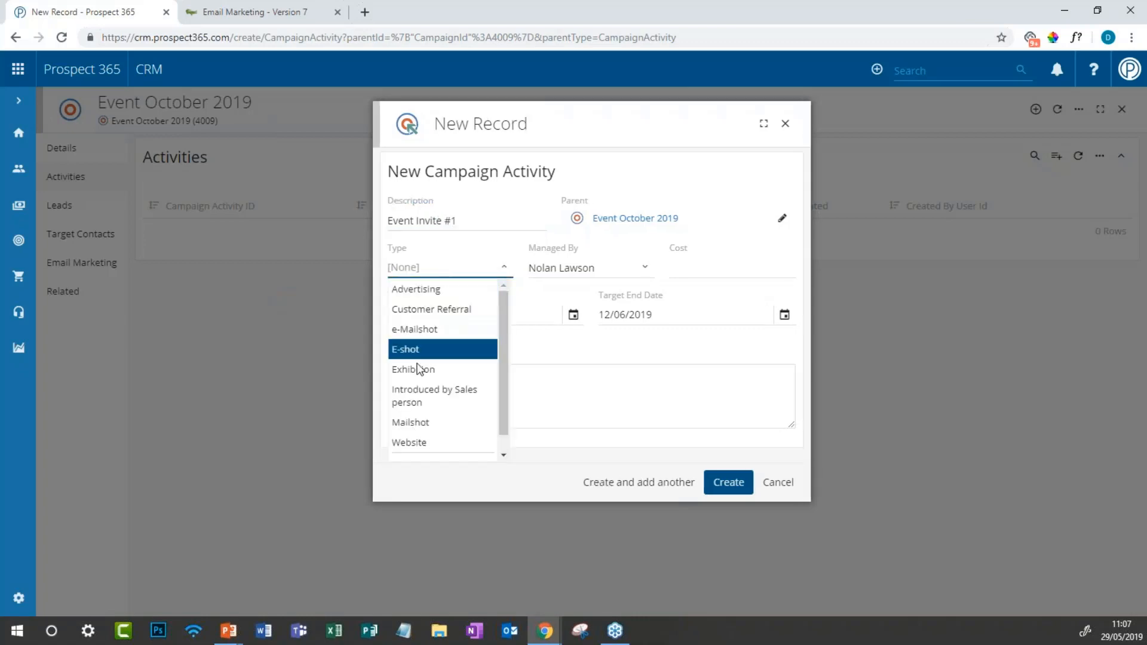
{"action": "scroll", "coordinate": [432, 323], "scroll_direction": "down", "scroll_amount": 1}
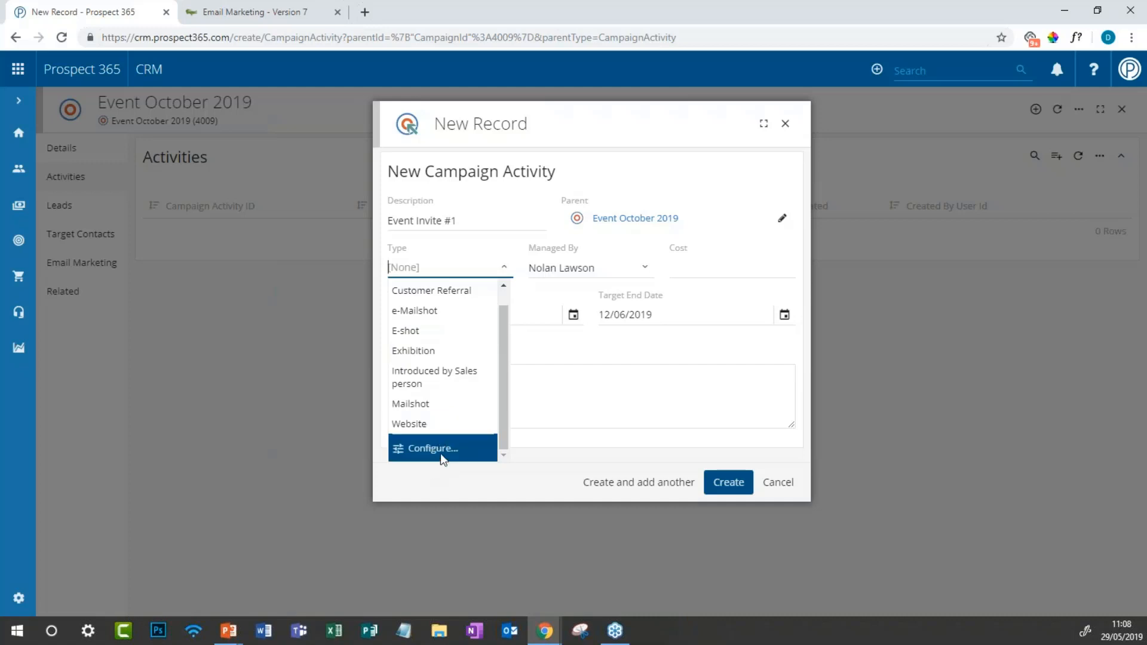
{"action": "left_click", "coordinate": [452, 321]}
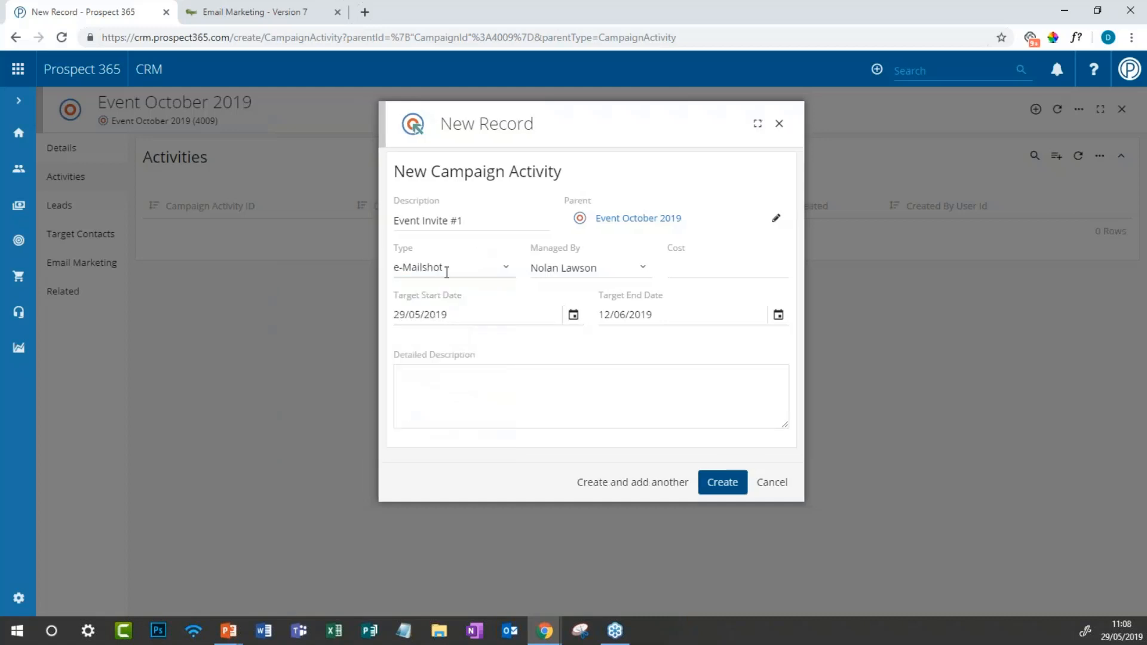
{"action": "left_click", "coordinate": [545, 268]}
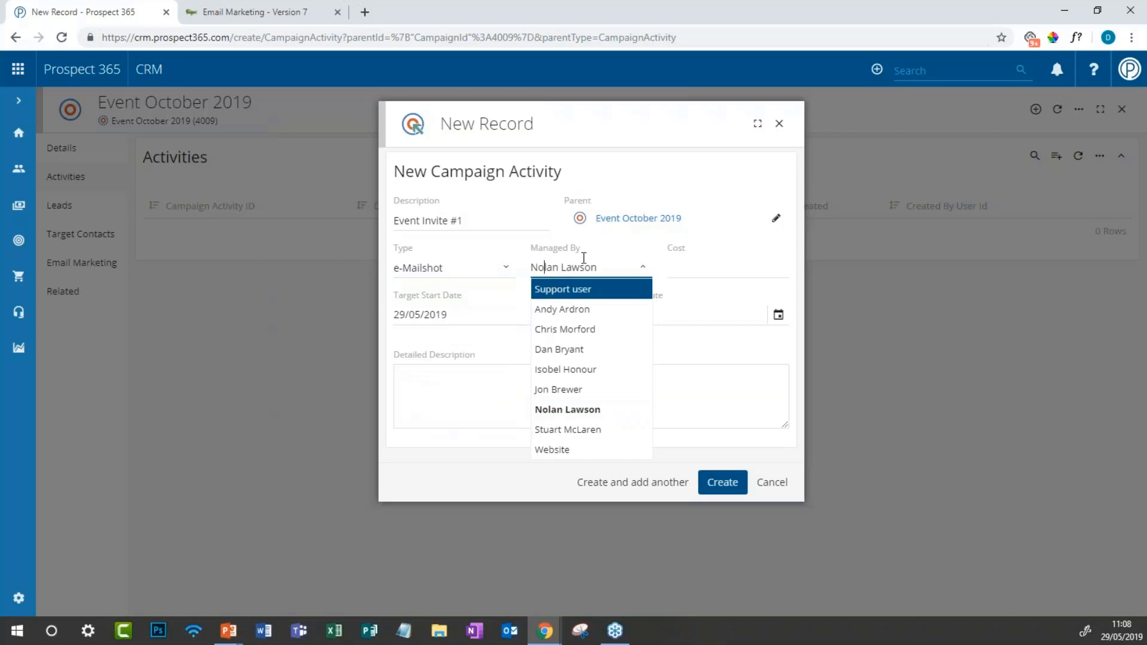
{"action": "left_click", "coordinate": [562, 370]}
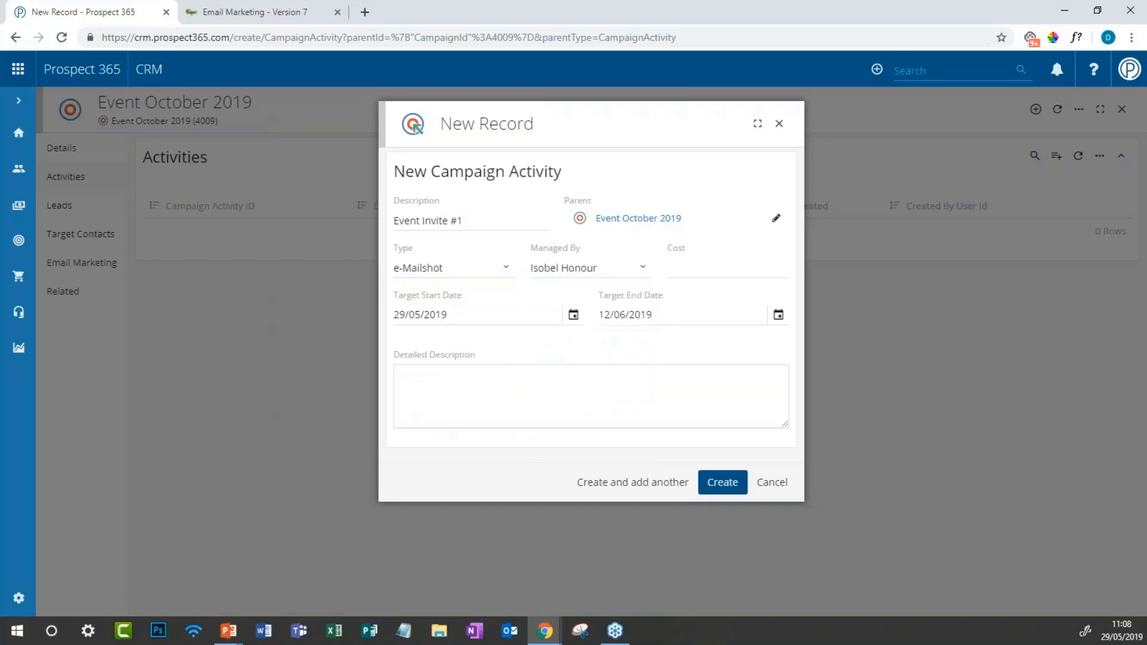
{"action": "left_click", "coordinate": [538, 315]}
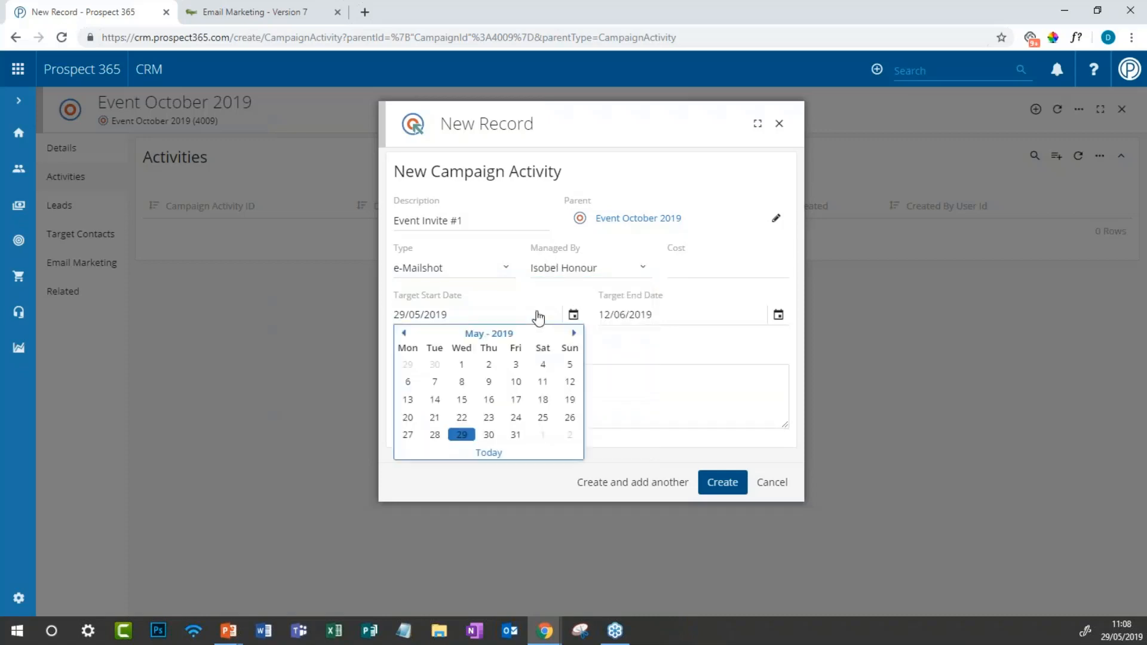
{"action": "left_click", "coordinate": [461, 434]}
{"action": "left_click", "coordinate": [711, 320]}
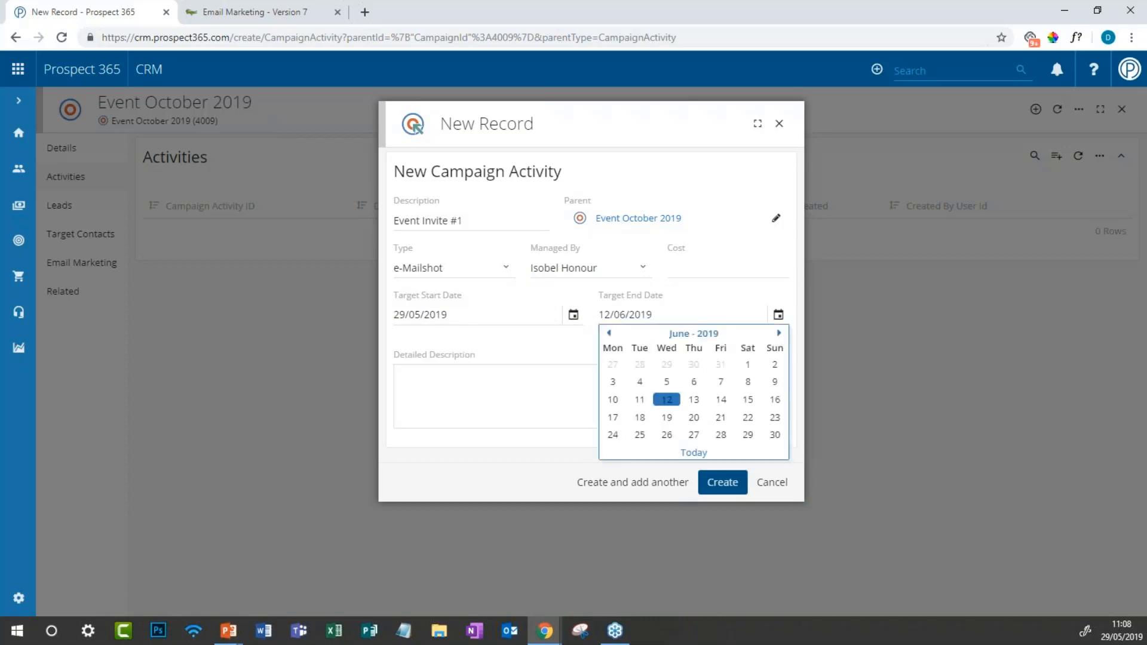
{"action": "left_click", "coordinate": [694, 435]}
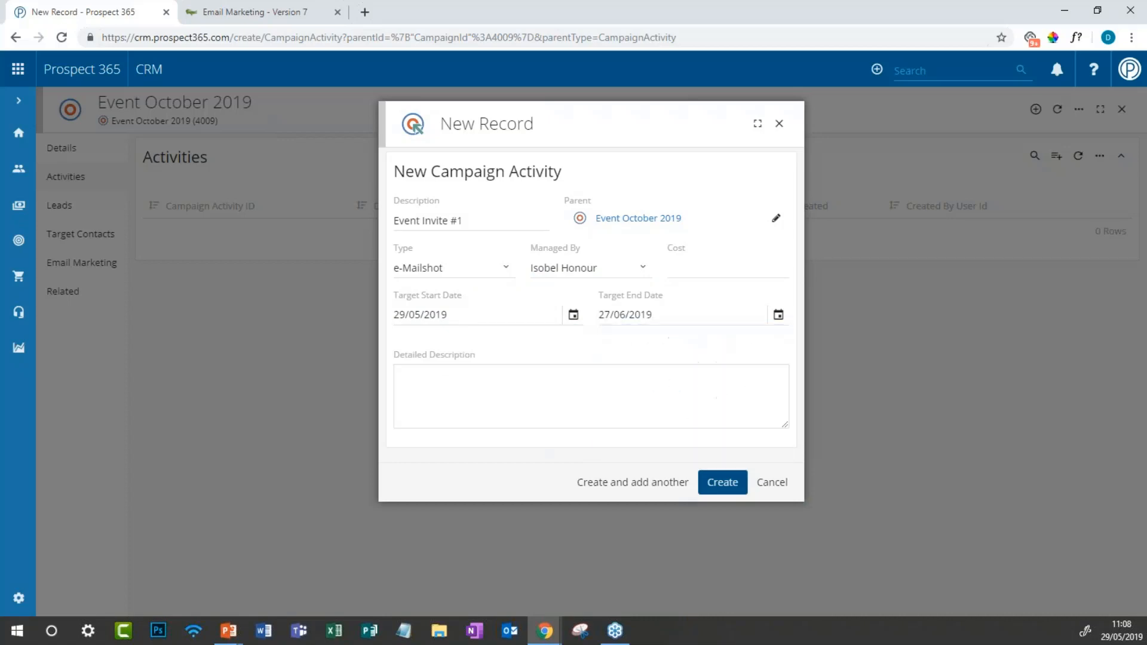
{"action": "left_click", "coordinate": [708, 483]}
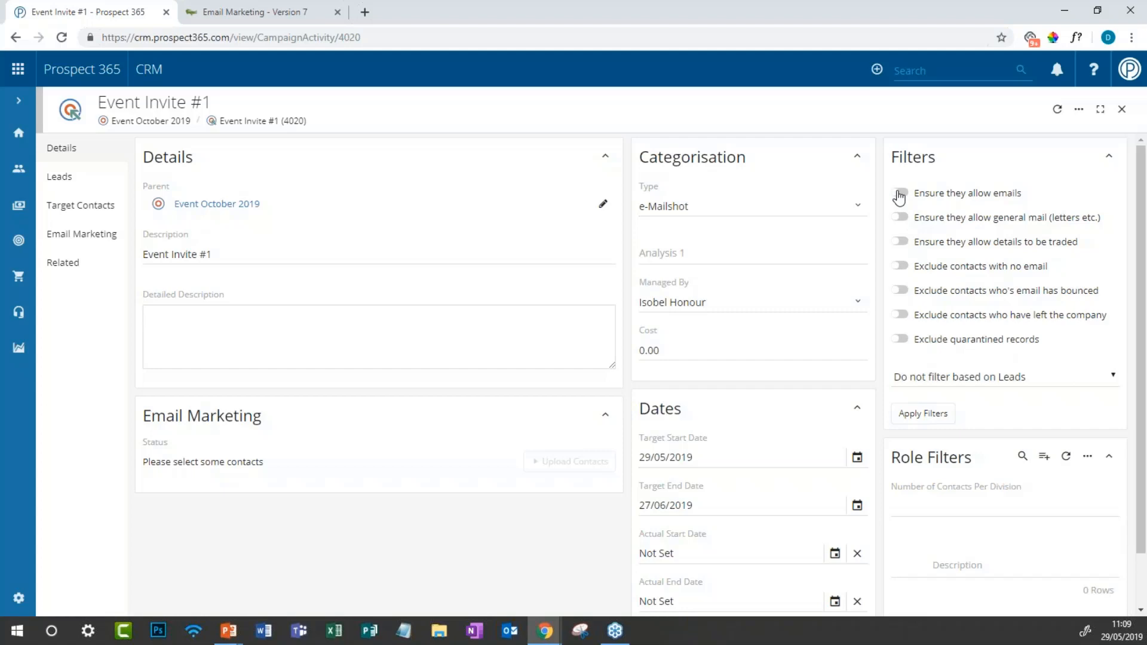
{"action": "left_click", "coordinate": [900, 195]}
{"action": "left_click", "coordinate": [900, 194]}
{"action": "left_click", "coordinate": [935, 82]}
{"action": "left_click", "coordinate": [930, 328]}
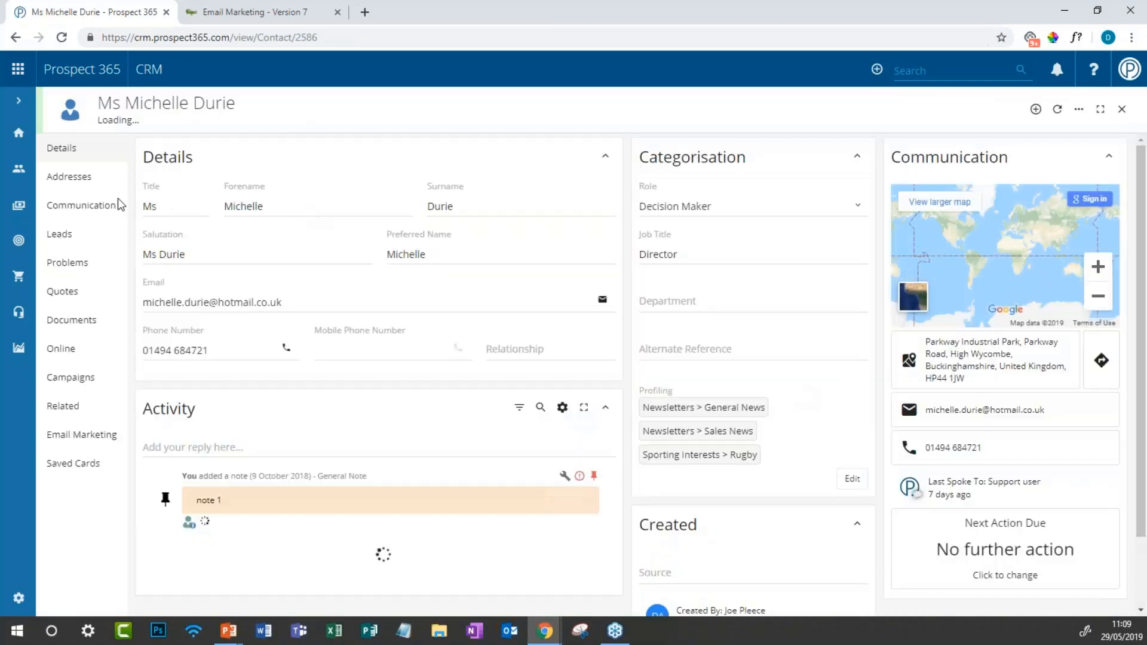
{"action": "left_click", "coordinate": [84, 212]}
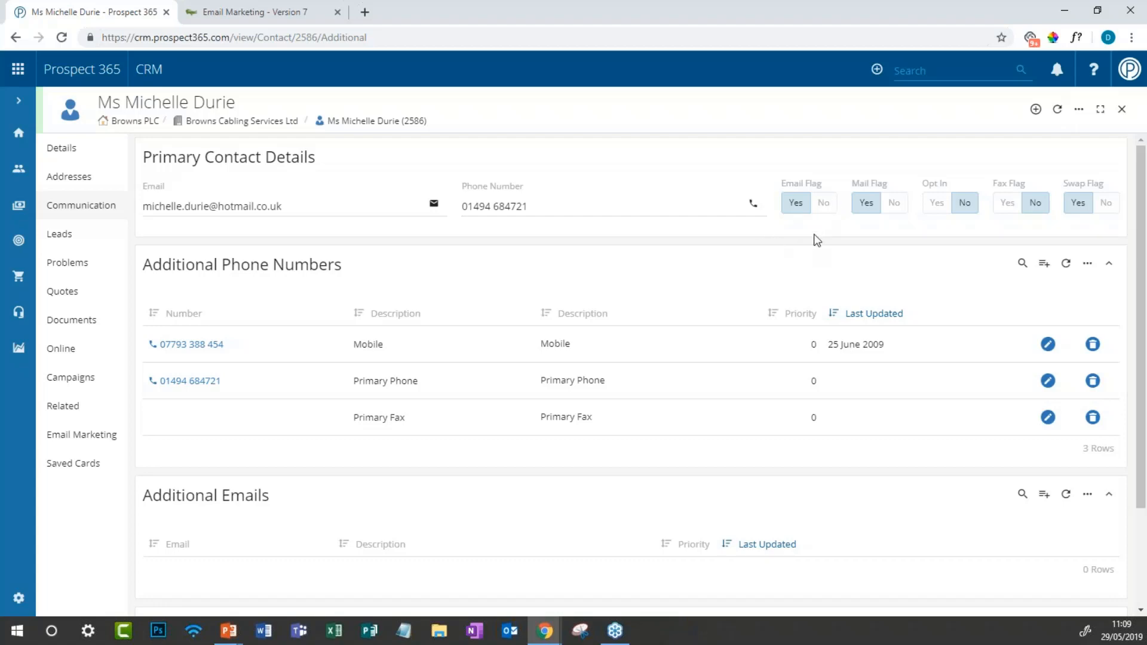
{"action": "left_click", "coordinate": [994, 68]}
{"action": "left_click", "coordinate": [971, 147]}
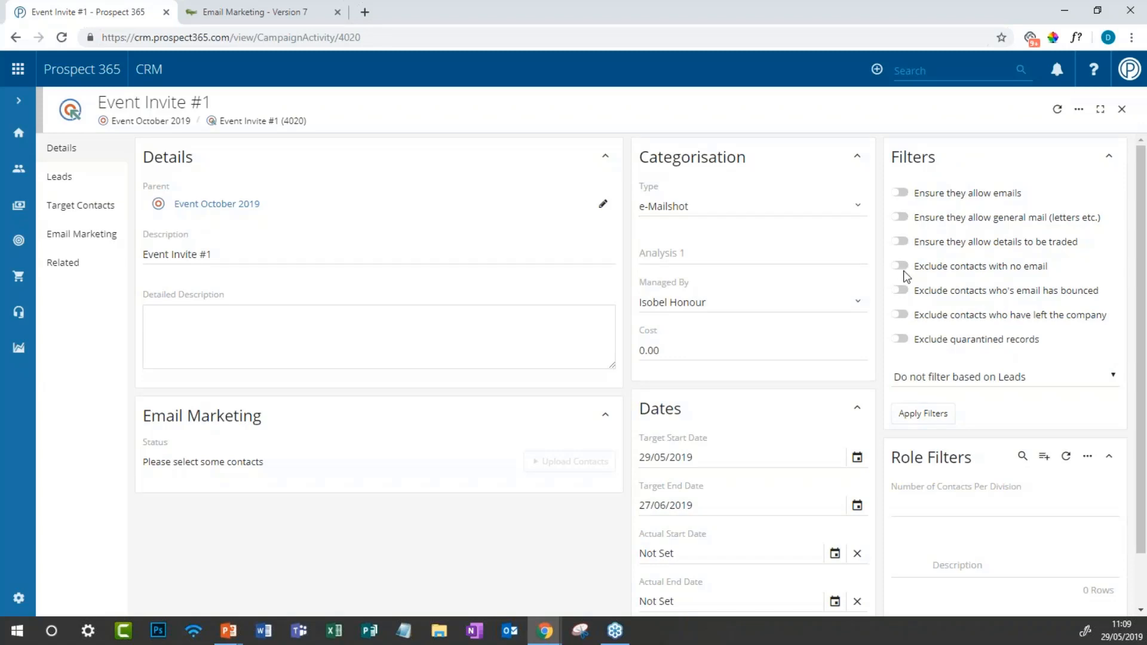
{"action": "left_click", "coordinate": [901, 193]}
{"action": "left_click", "coordinate": [902, 268]}
{"action": "left_click", "coordinate": [900, 291]}
{"action": "left_click", "coordinate": [901, 316]}
{"action": "left_click", "coordinate": [901, 315]}
{"action": "left_click", "coordinate": [903, 290]}
{"action": "left_click", "coordinate": [900, 266]}
{"action": "left_click", "coordinate": [901, 193]}
{"action": "scroll", "coordinate": [911, 202], "scroll_direction": "down", "scroll_amount": 1}
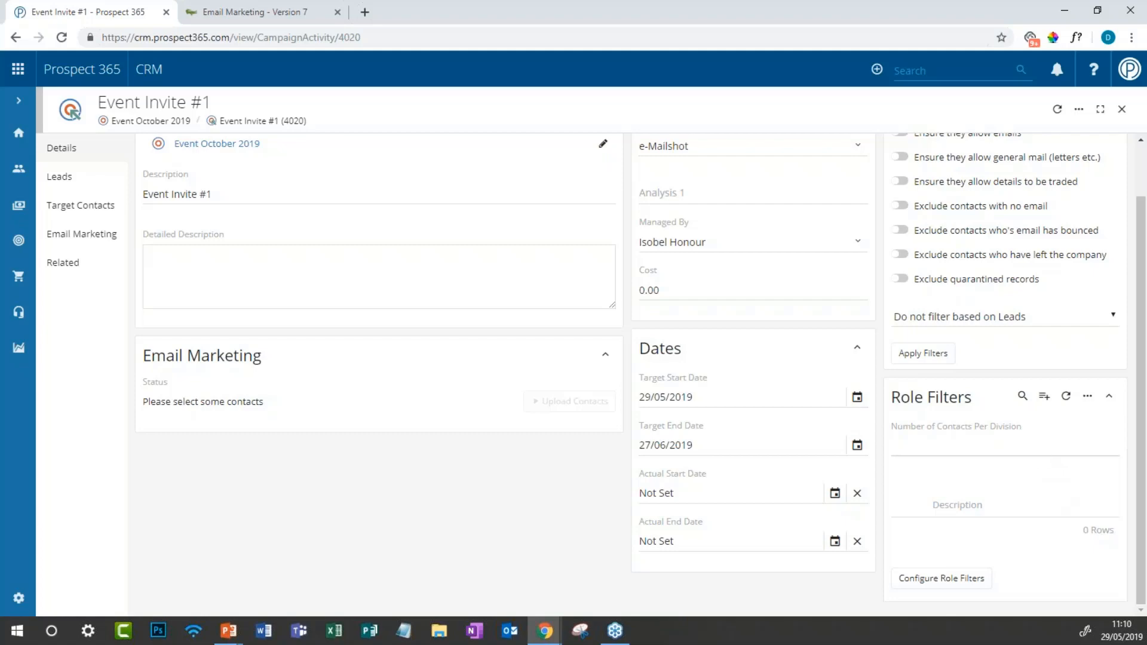
{"action": "left_click", "coordinate": [1042, 450]}
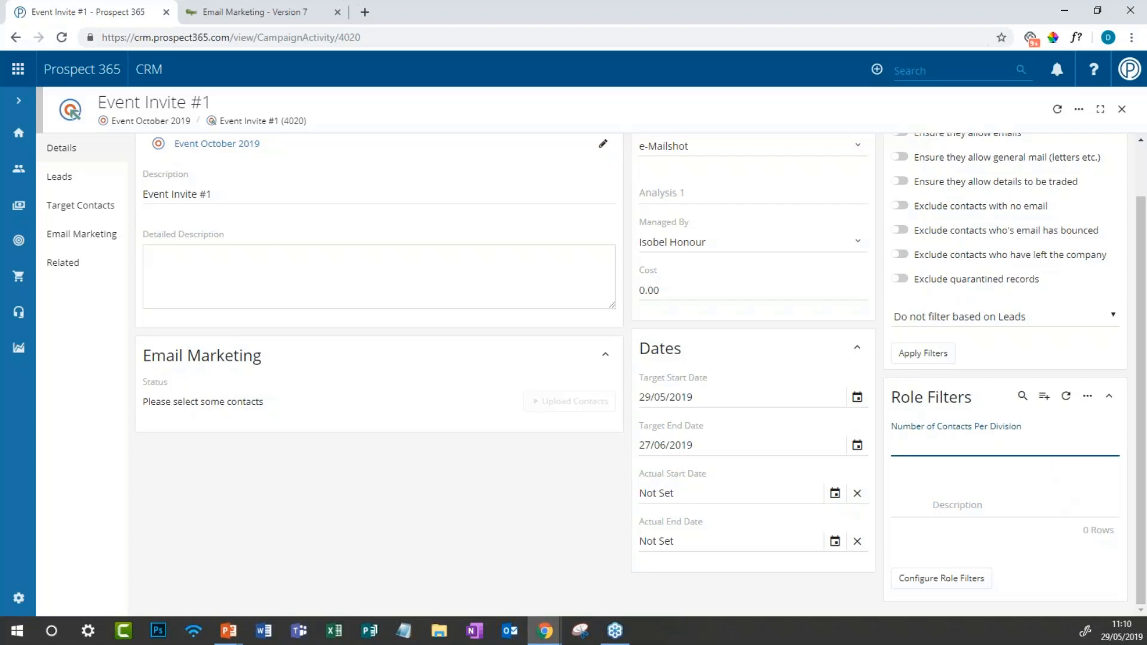
{"action": "left_click", "coordinate": [940, 582]}
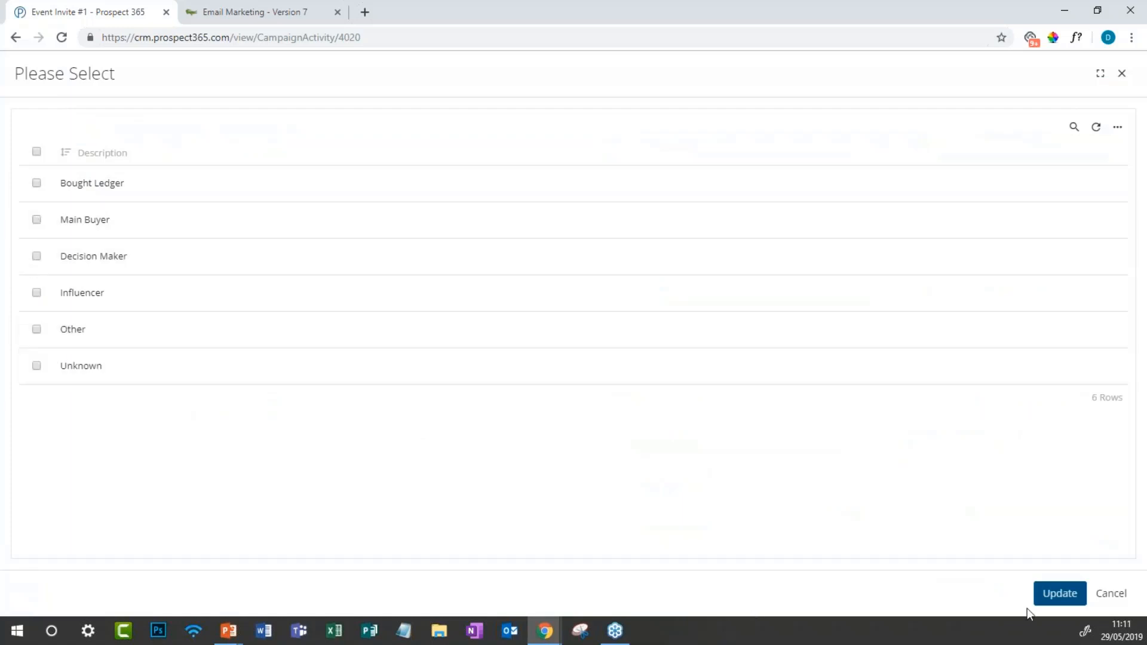
{"action": "left_click", "coordinate": [1112, 595]}
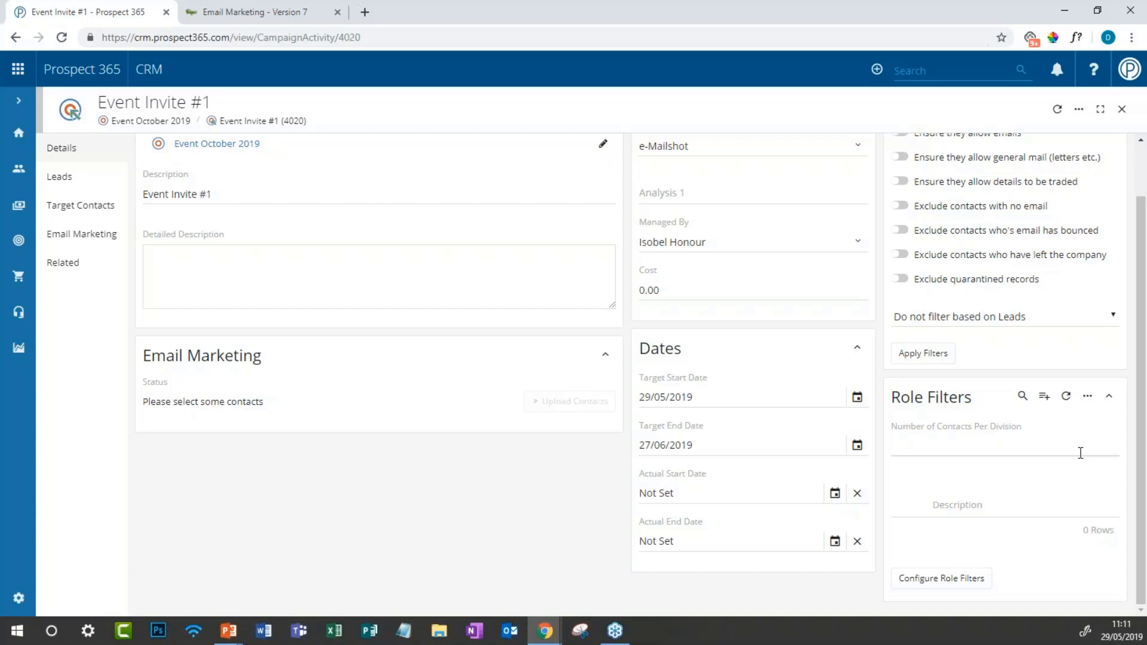
{"action": "scroll", "coordinate": [961, 521], "scroll_direction": "up", "scroll_amount": 1}
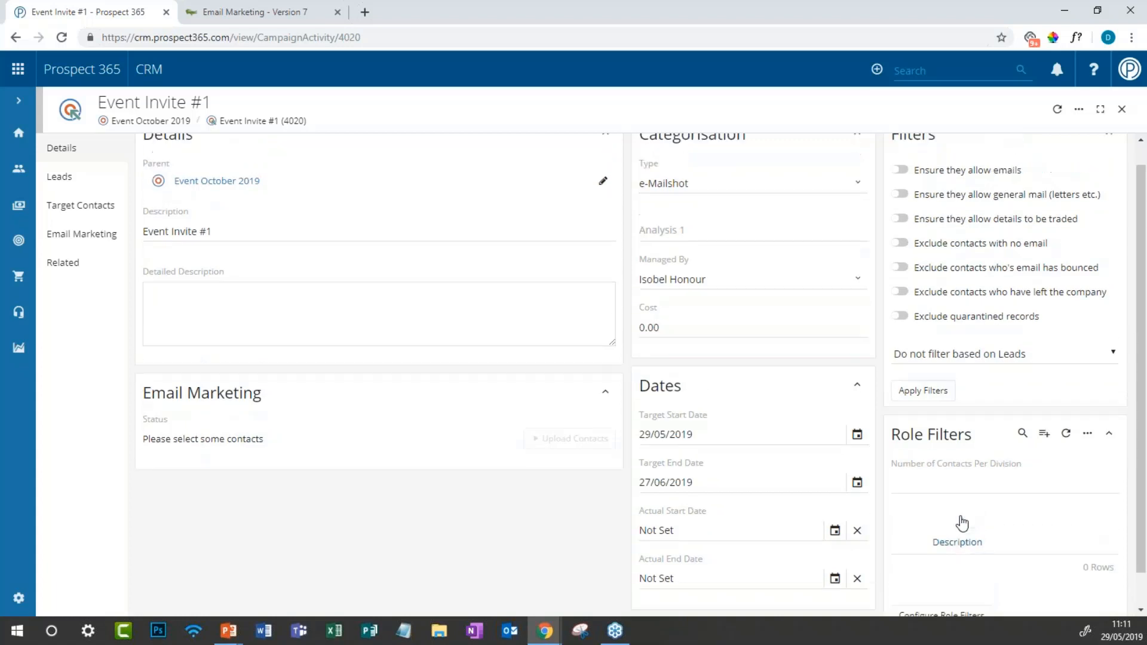
{"action": "scroll", "coordinate": [962, 523], "scroll_direction": "up", "scroll_amount": 1}
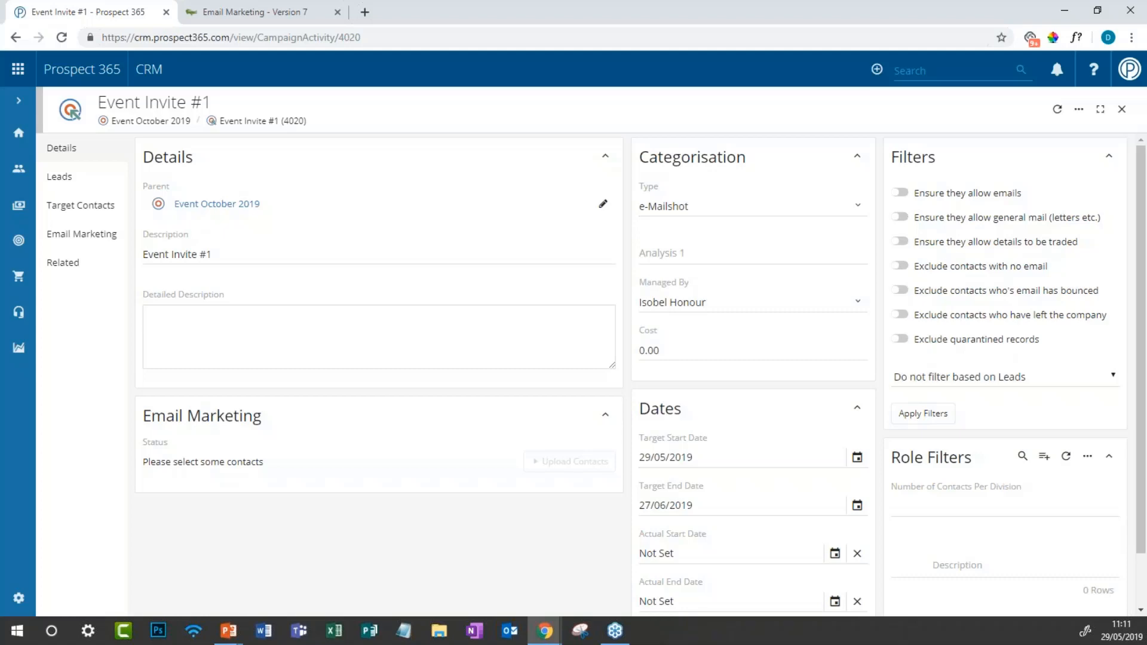
Step: Go to Reports > My Reports and start adding a new report
{"action": "left_click", "coordinate": [21, 103]}
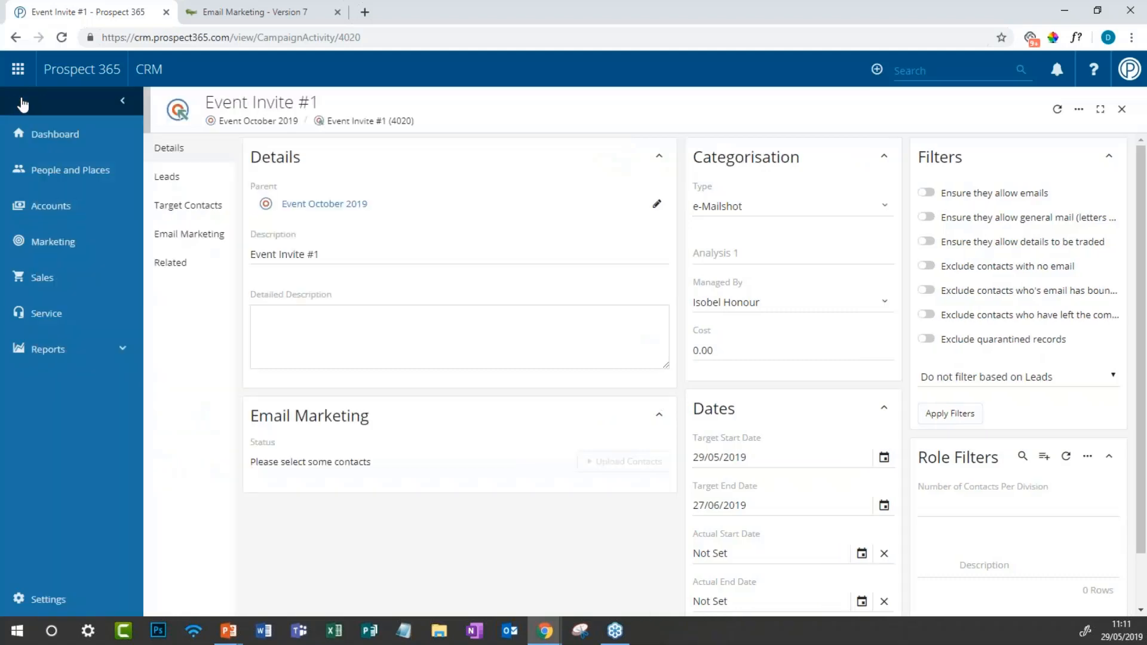
{"action": "left_click", "coordinate": [74, 366]}
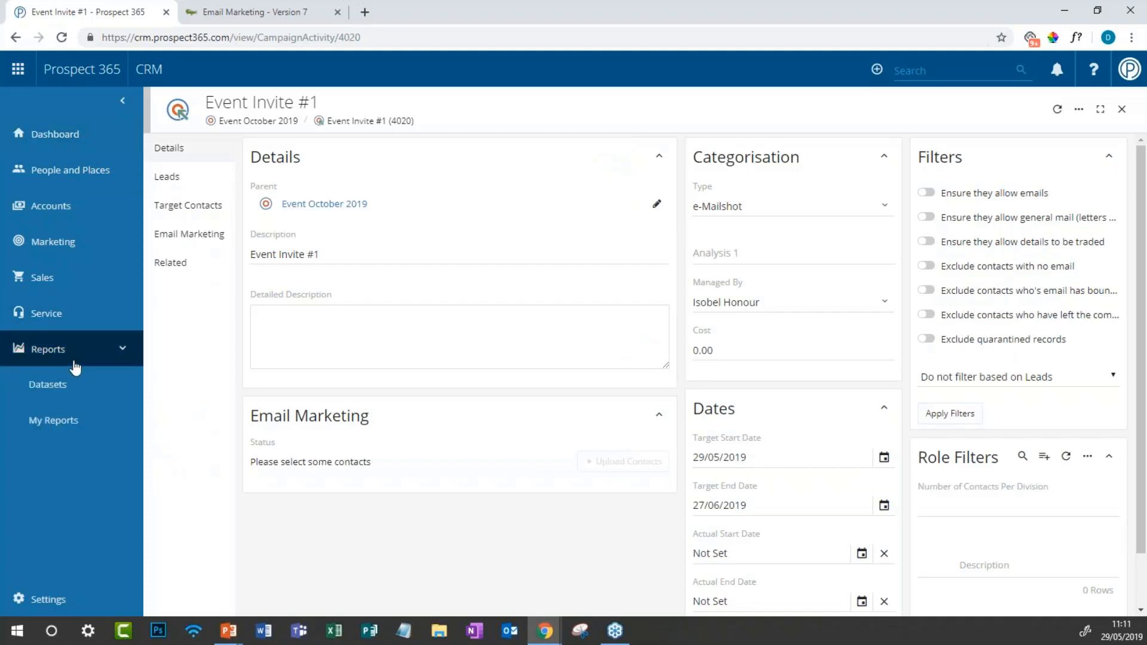
{"action": "left_click", "coordinate": [67, 437]}
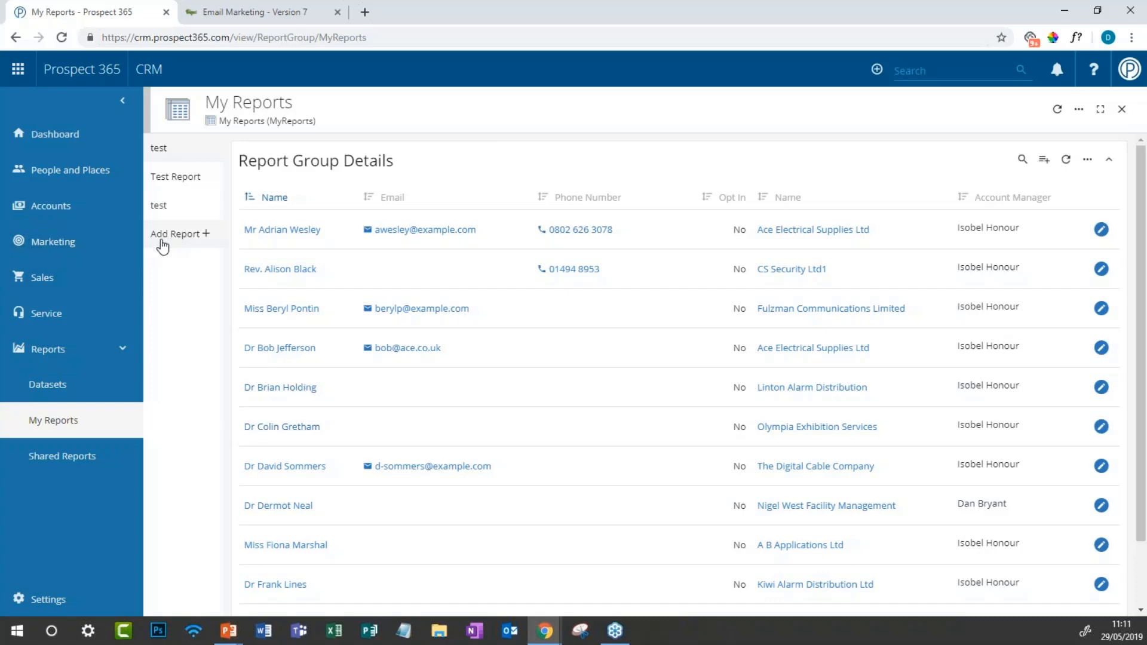
{"action": "left_click", "coordinate": [209, 235]}
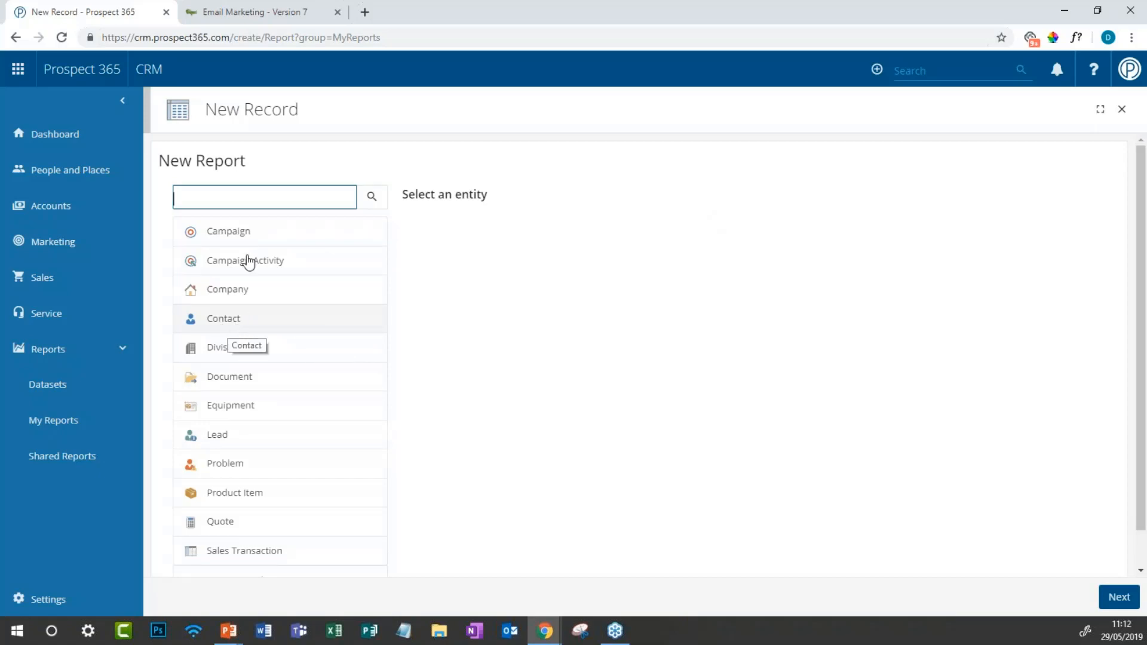
Step: Base the report on Contact and include Division Name and Division > Company > Type fields
{"action": "left_click", "coordinate": [274, 321]}
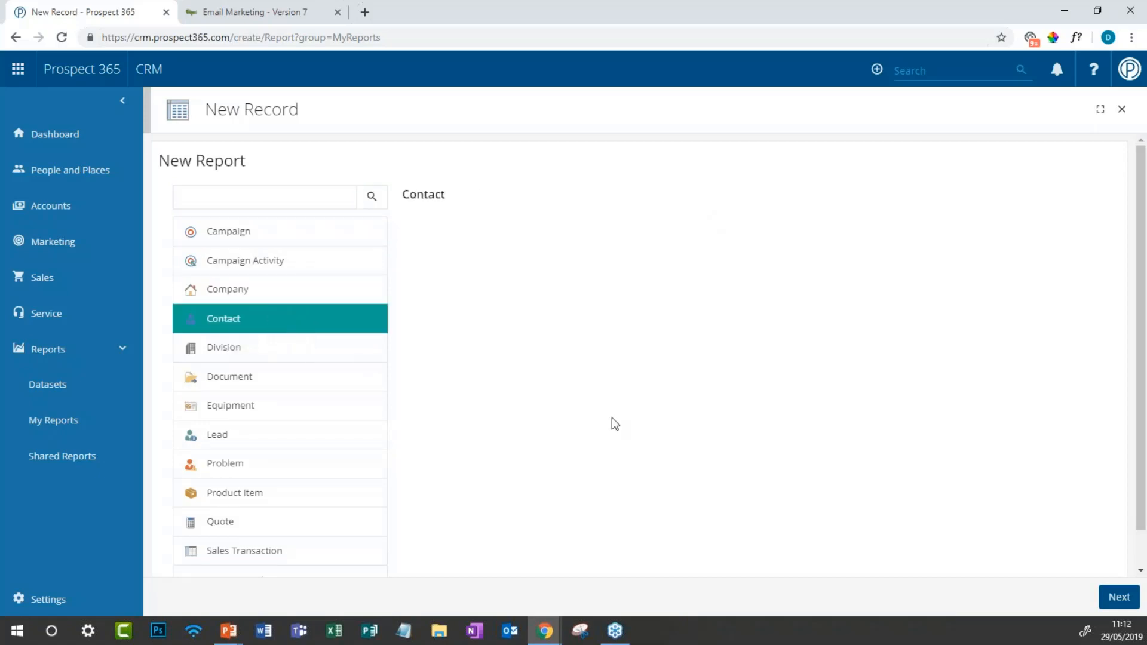
{"action": "left_click", "coordinate": [1115, 607]}
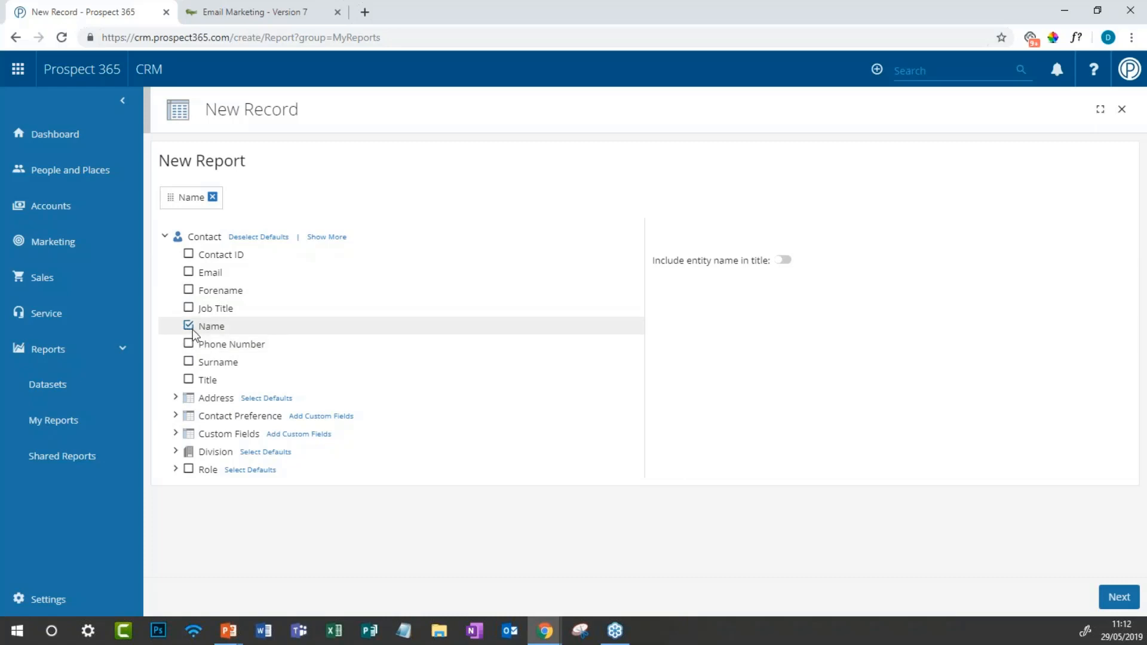
{"action": "left_click", "coordinate": [175, 454]}
{"action": "scroll", "coordinate": [174, 456], "scroll_direction": "down", "scroll_amount": 2}
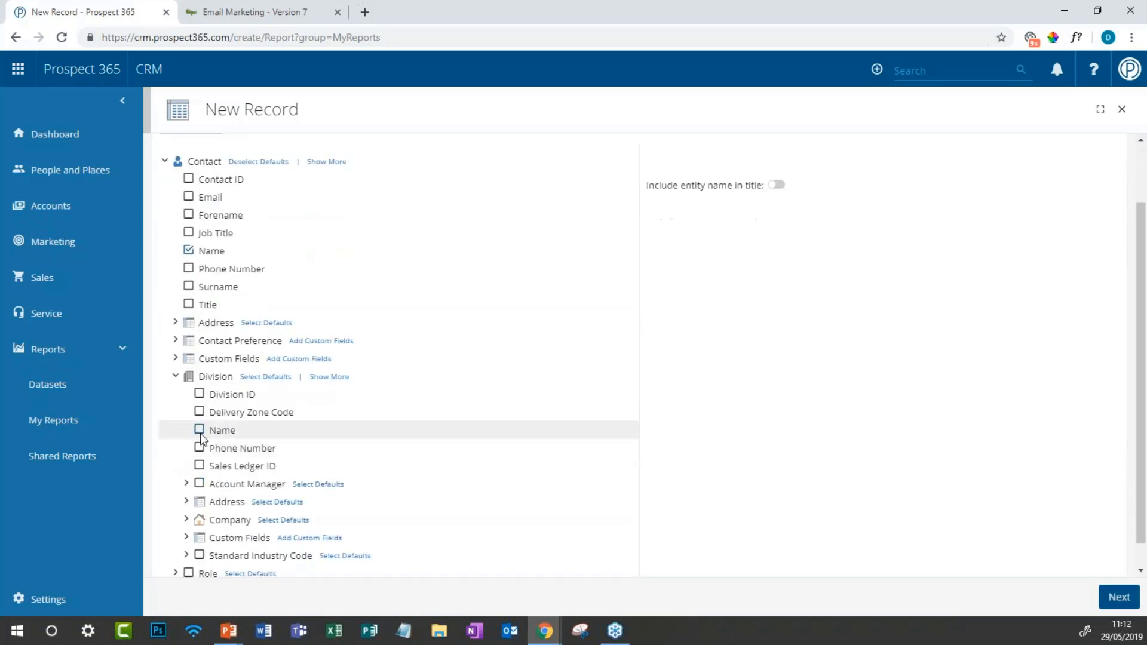
{"action": "left_click", "coordinate": [199, 431]}
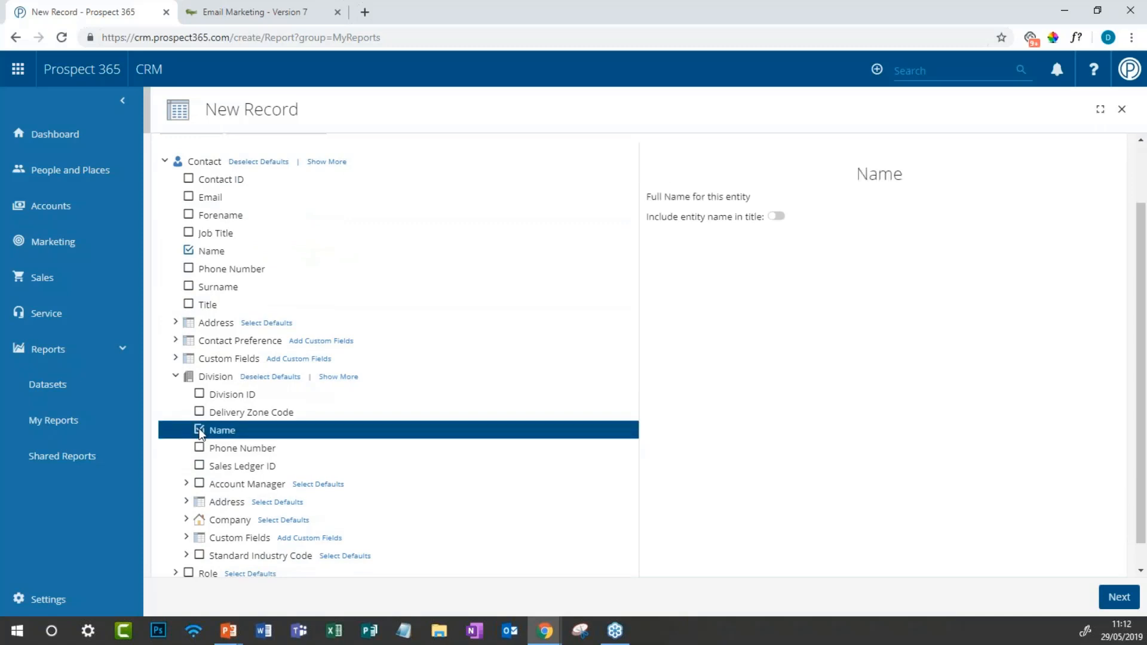
{"action": "scroll", "coordinate": [200, 433], "scroll_direction": "down", "scroll_amount": 1}
{"action": "left_click", "coordinate": [185, 497]}
{"action": "scroll", "coordinate": [185, 497], "scroll_direction": "down", "scroll_amount": 1}
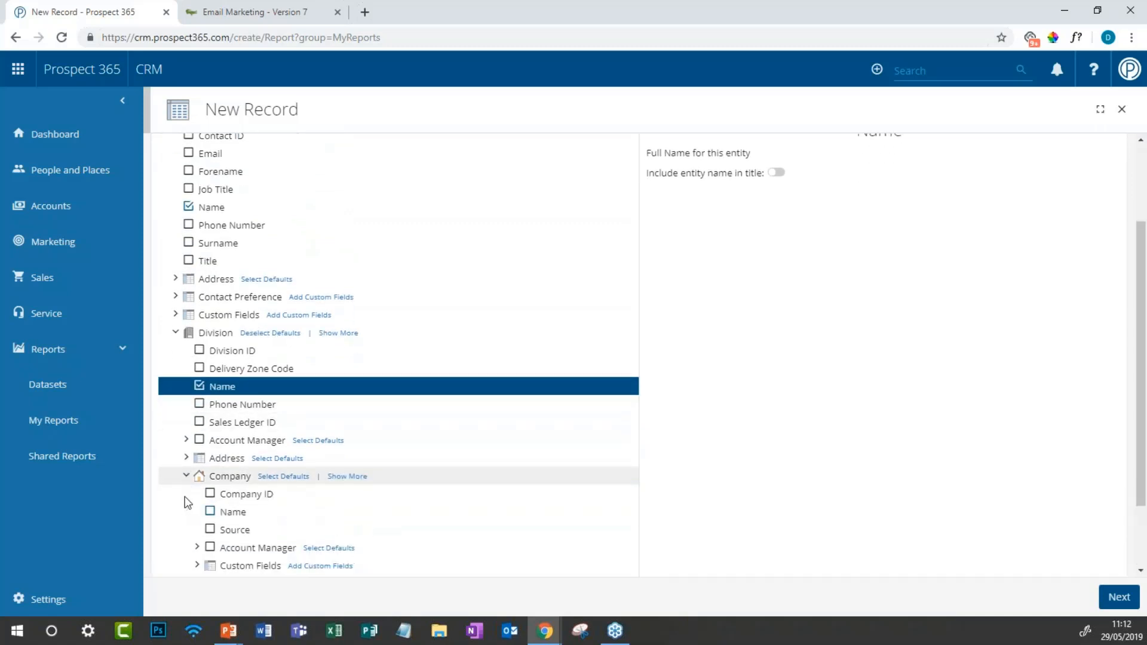
{"action": "scroll", "coordinate": [188, 502], "scroll_direction": "down", "scroll_amount": 3}
{"action": "left_click", "coordinate": [211, 516]}
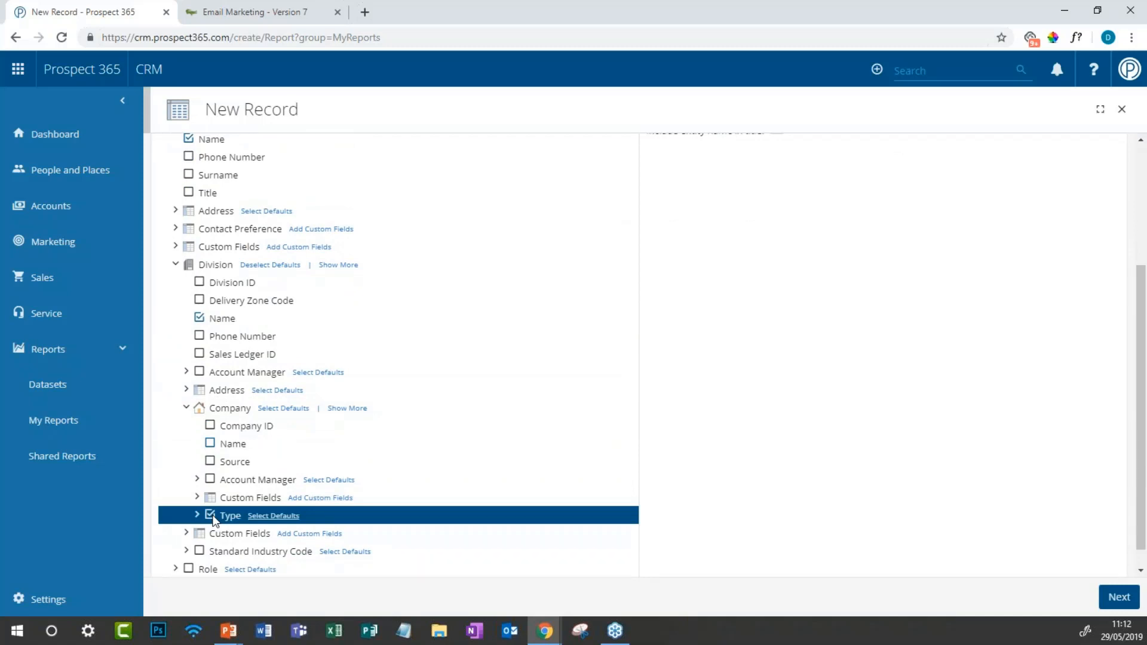
Step: Add the contact's Email field and generate the report results
{"action": "scroll", "coordinate": [214, 520], "scroll_direction": "down", "scroll_amount": 1}
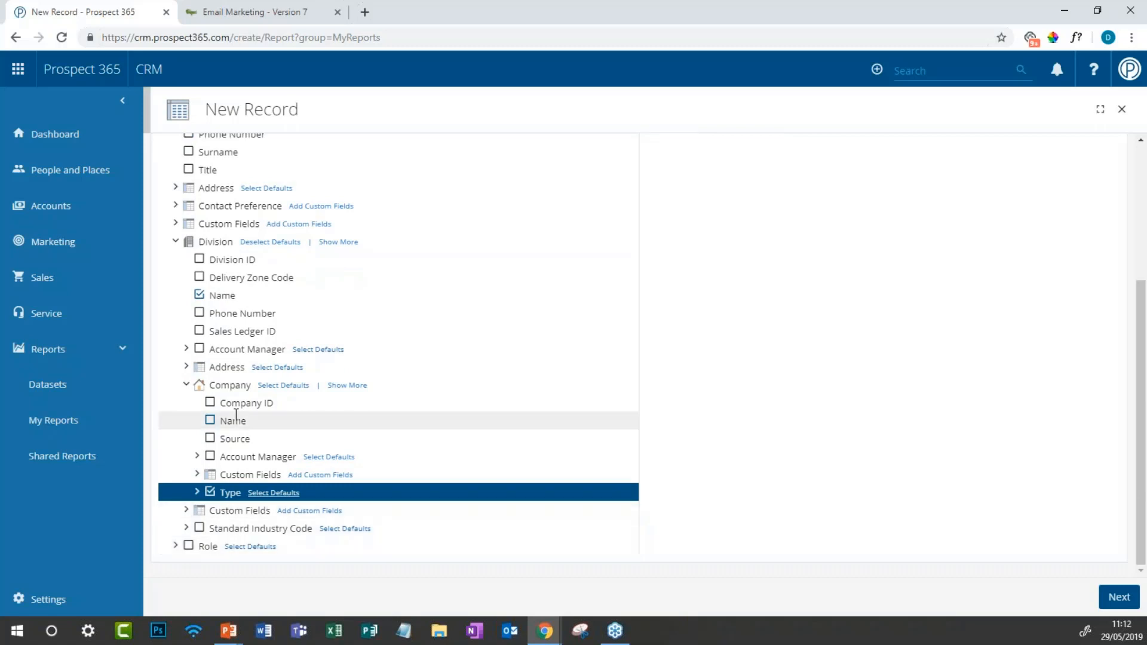
{"action": "scroll", "coordinate": [236, 411], "scroll_direction": "up", "scroll_amount": 5}
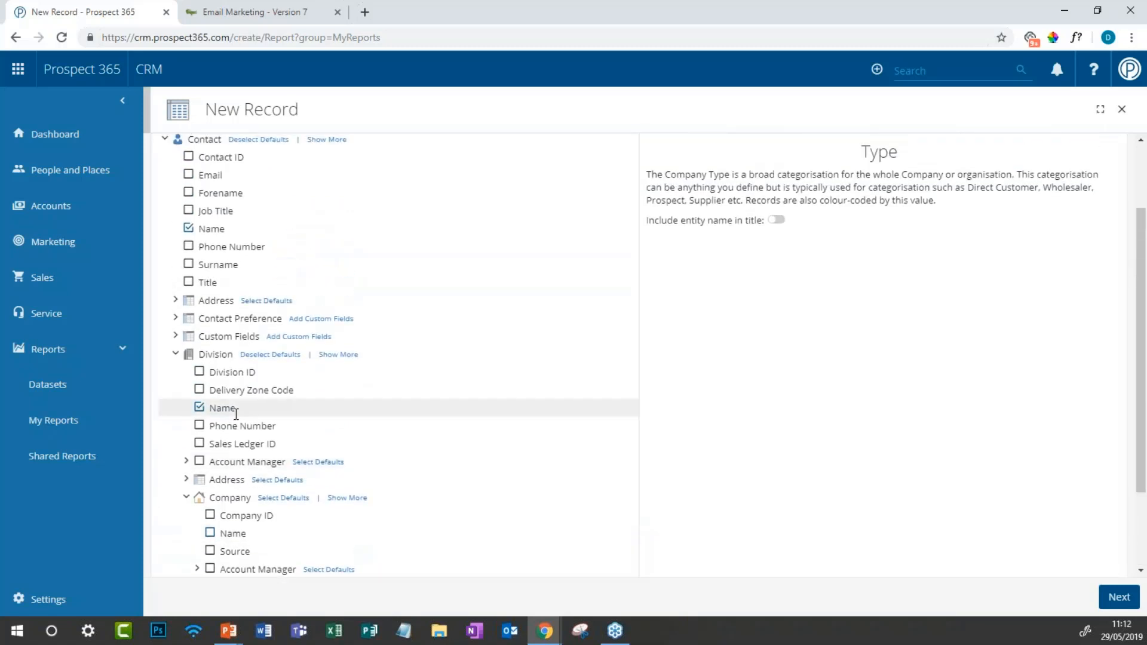
{"action": "left_click", "coordinate": [190, 175]}
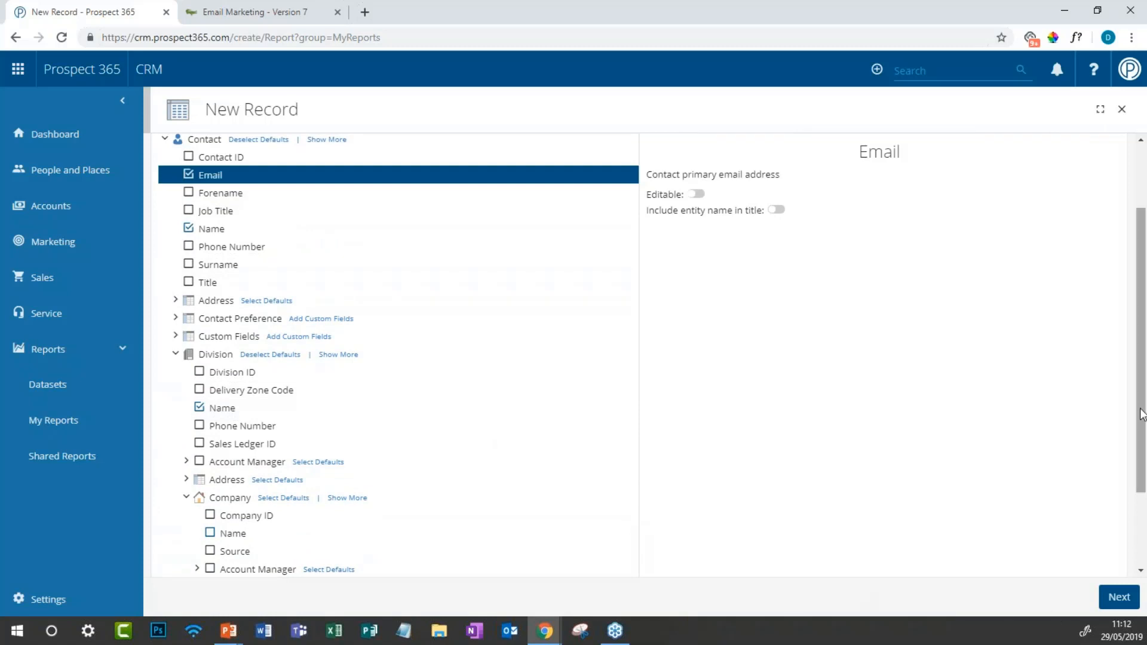
{"action": "scroll", "coordinate": [1141, 414], "scroll_direction": "up", "scroll_amount": 2}
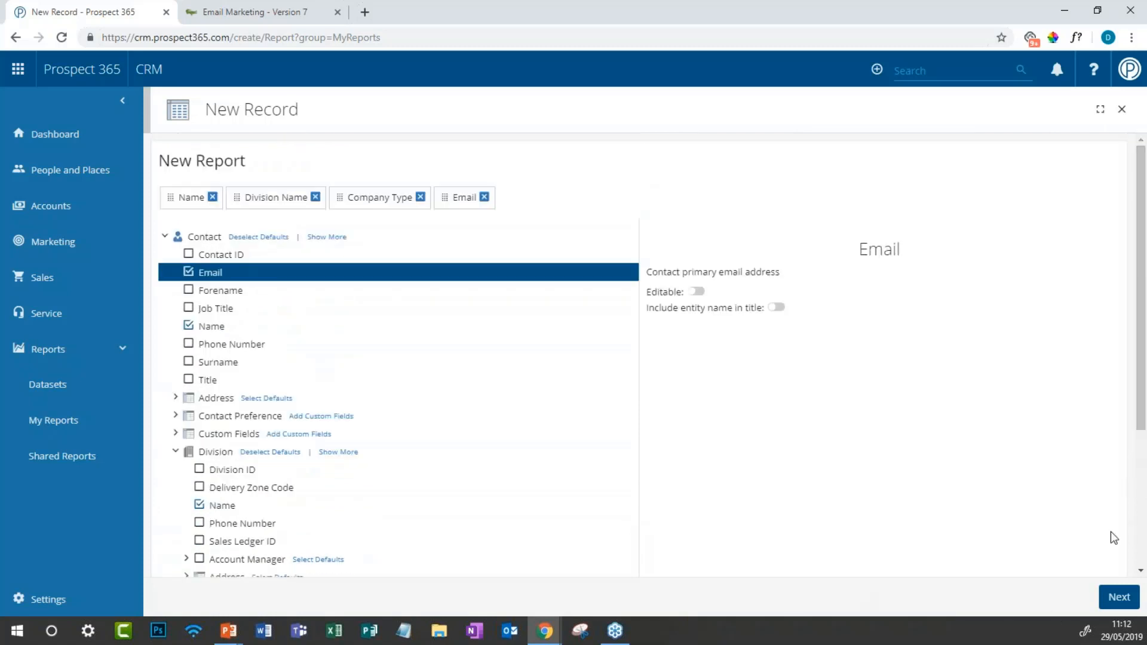
{"action": "left_click", "coordinate": [1119, 598]}
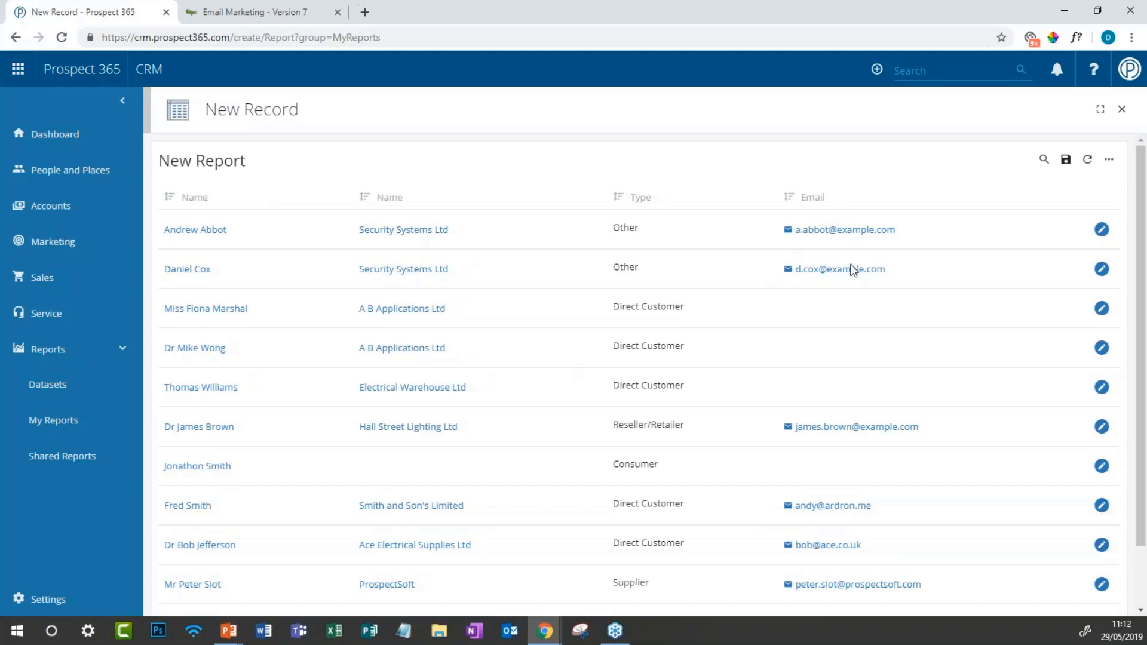
Step: Review the 60-row contact report and bring up its actions menu
{"action": "scroll", "coordinate": [831, 351], "scroll_direction": "down", "scroll_amount": 2}
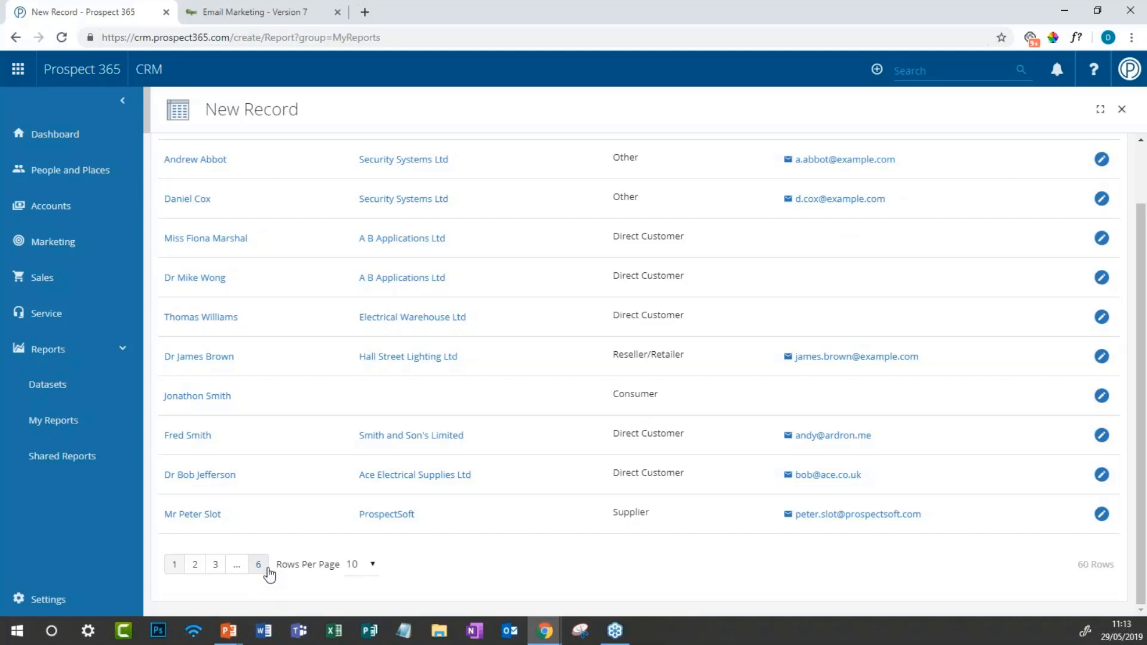
{"action": "scroll", "coordinate": [270, 573], "scroll_direction": "up", "scroll_amount": 2}
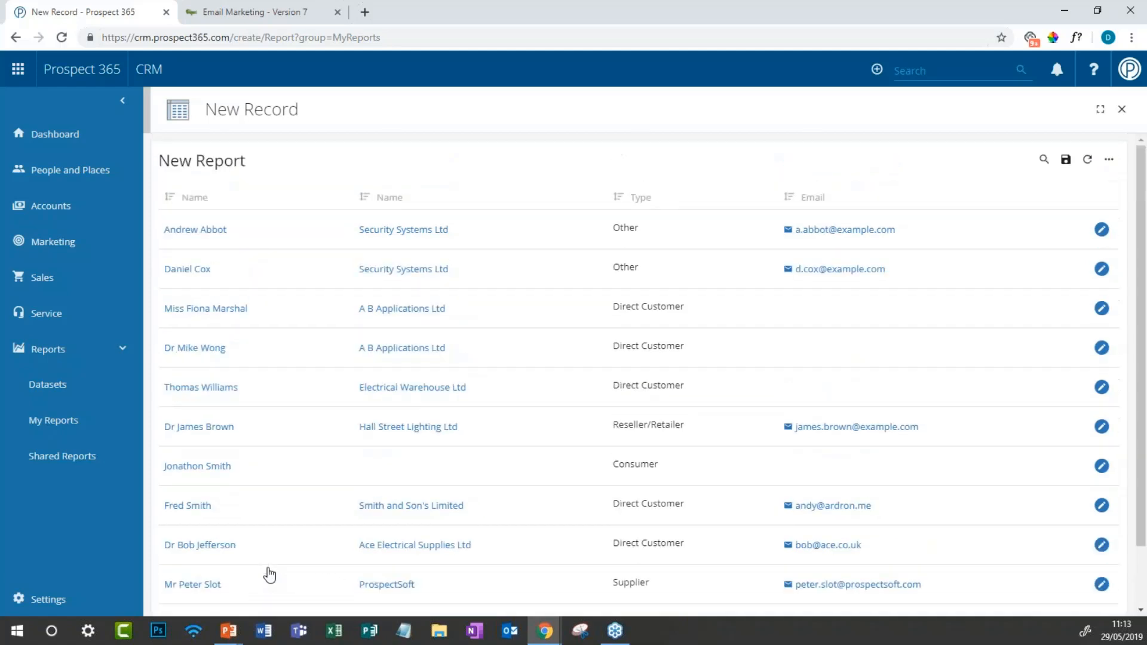
{"action": "left_click", "coordinate": [1108, 170]}
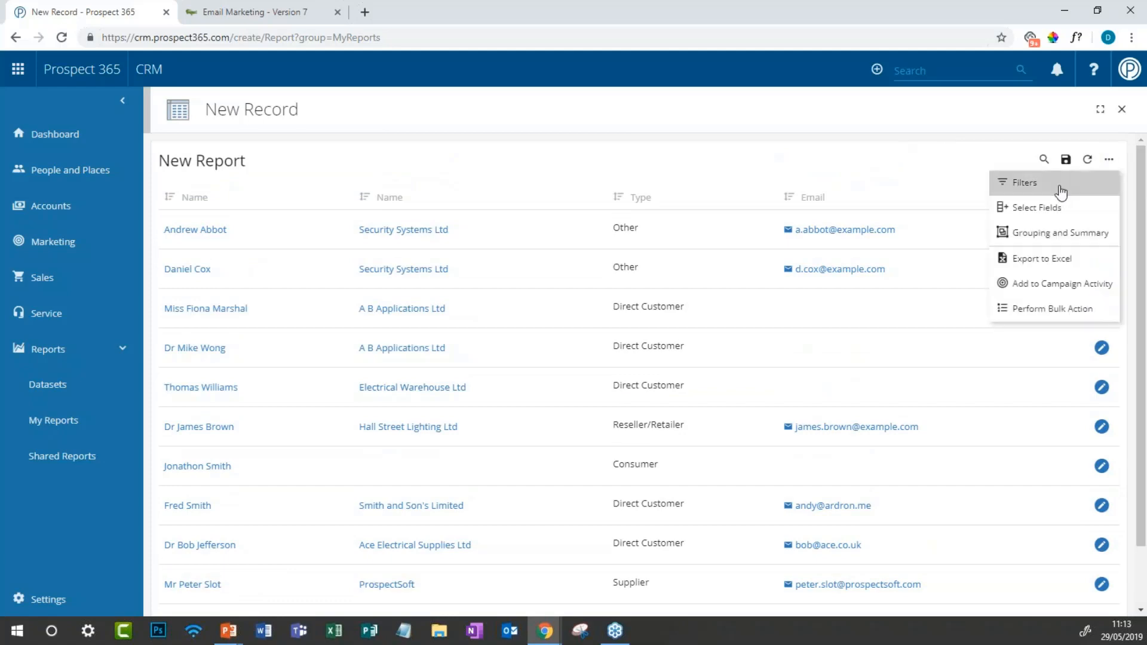
Step: Add Email and Division > Company > Type filters to the report, pinning the Filters panel
{"action": "left_click", "coordinate": [1061, 185]}
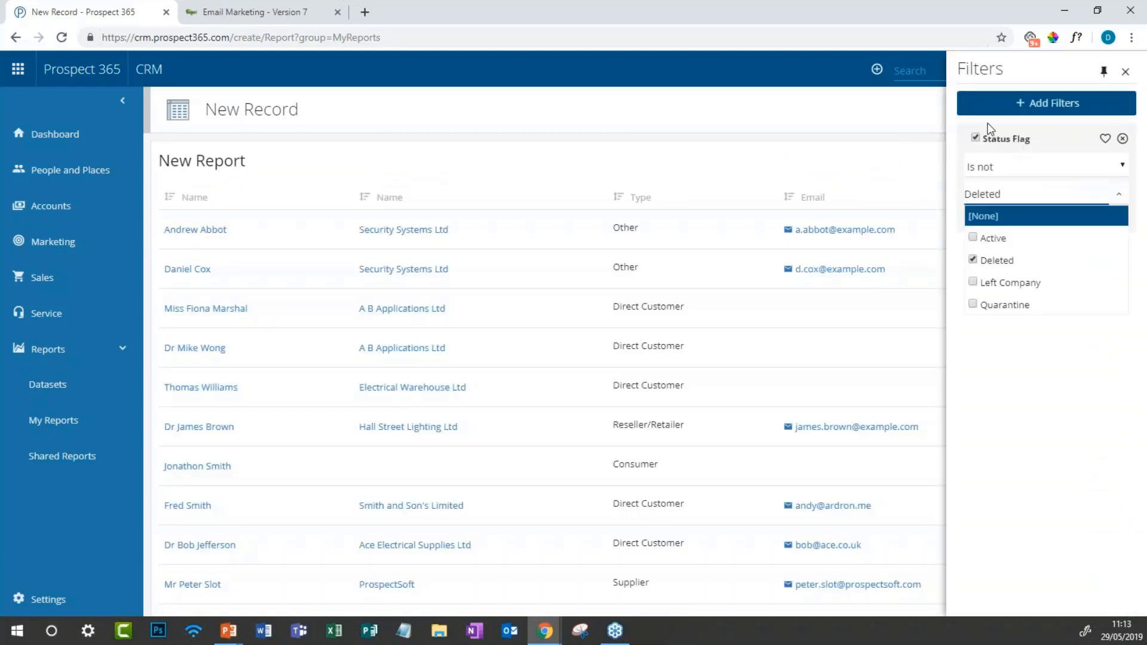
{"action": "left_click", "coordinate": [988, 106]}
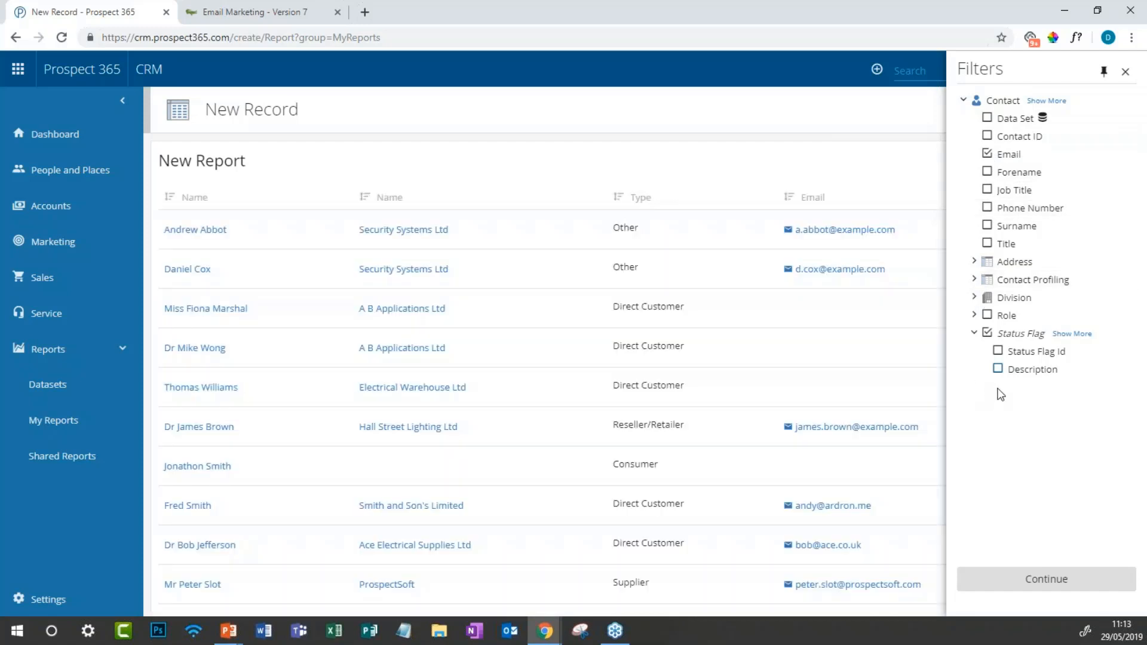
{"action": "left_click", "coordinate": [974, 298]}
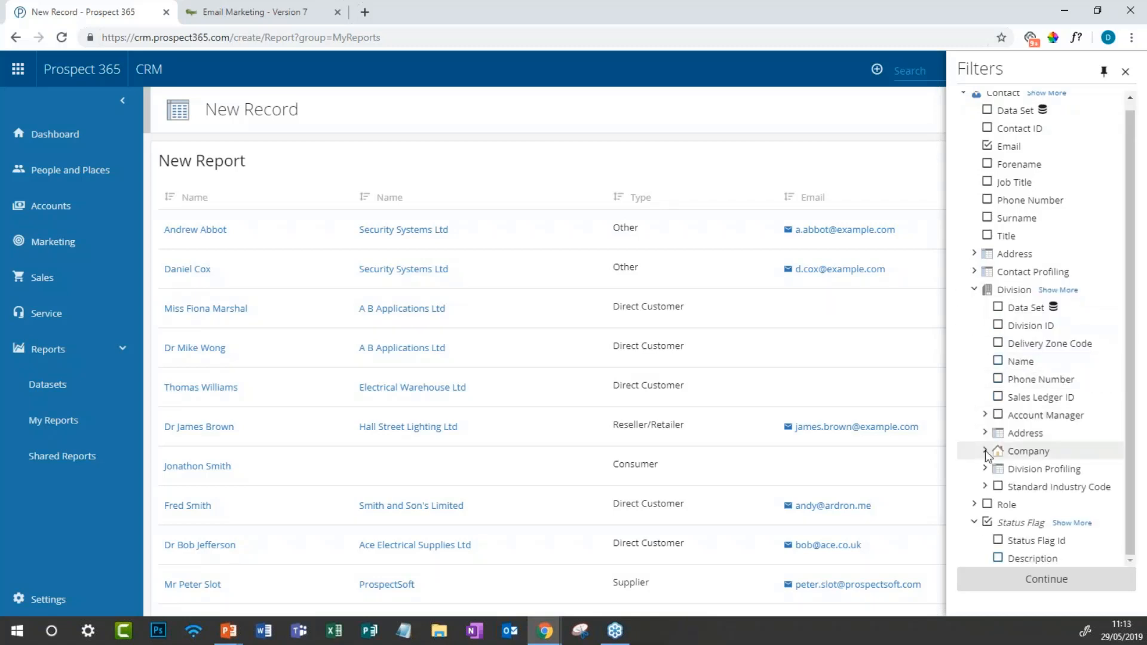
{"action": "left_click", "coordinate": [985, 451]}
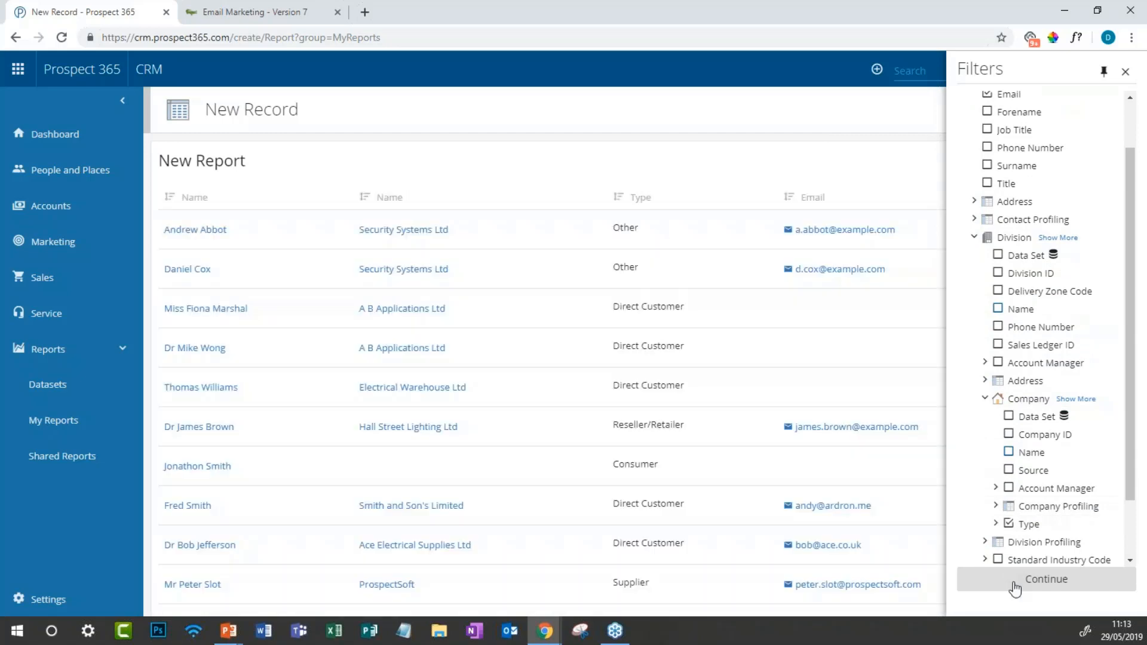
{"action": "left_click", "coordinate": [1011, 580]}
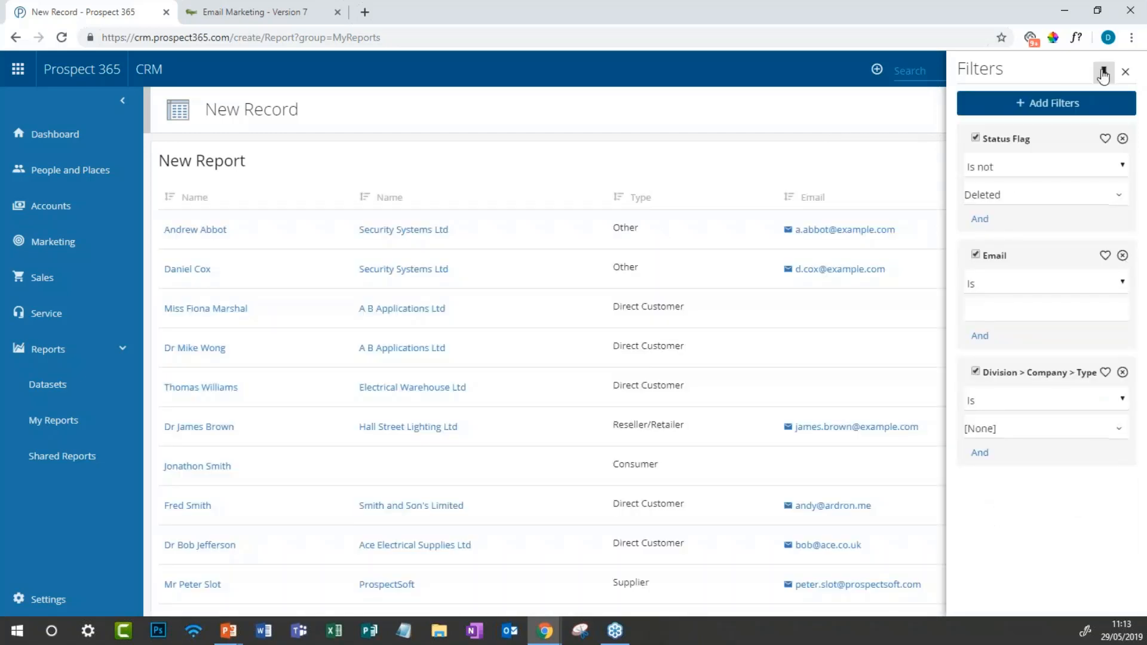
{"action": "left_click", "coordinate": [1103, 73]}
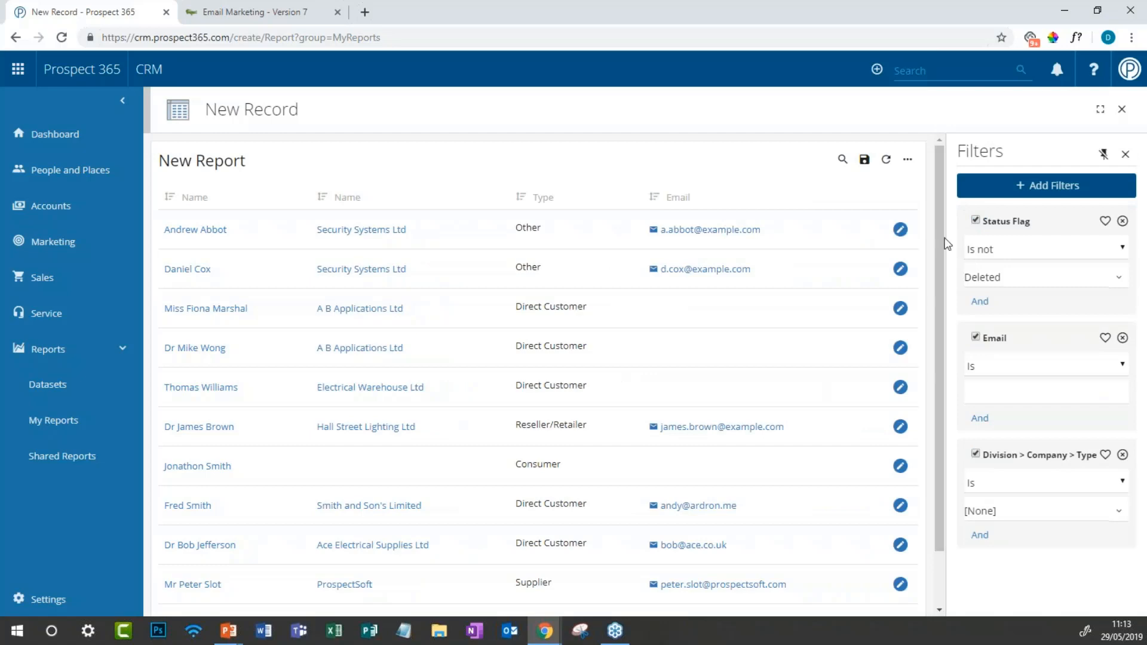
Step: Filter the report to contacts whose Email contains '@'
{"action": "left_click", "coordinate": [1005, 374]}
{"action": "left_click", "coordinate": [992, 481]}
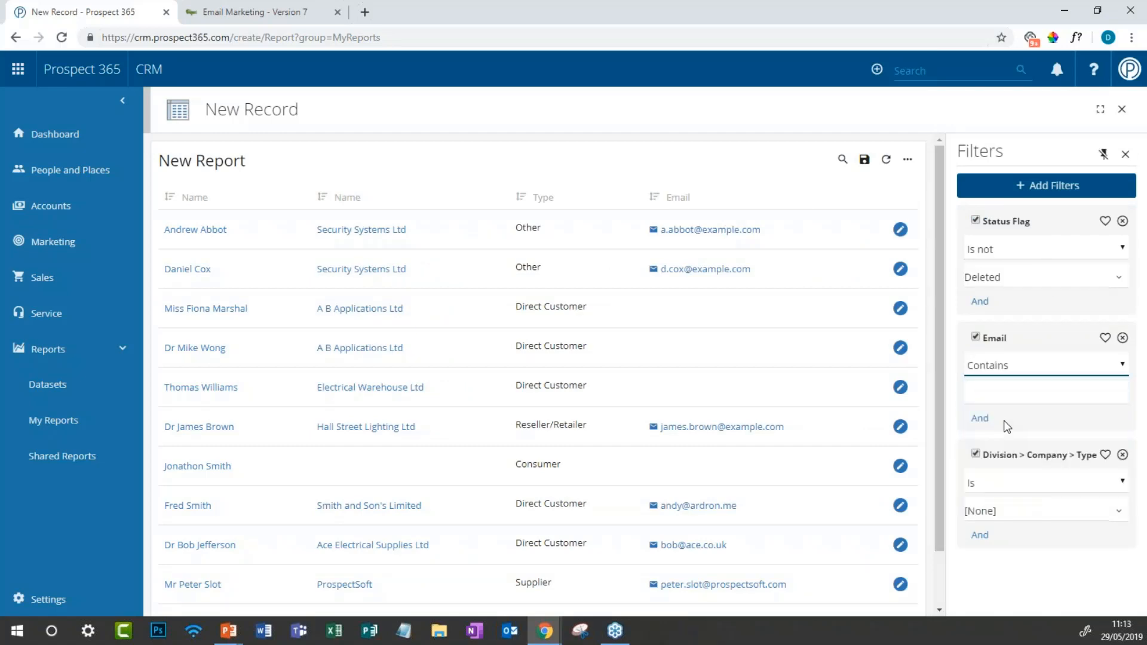
{"action": "left_click", "coordinate": [1007, 395]}
{"action": "type", "text": "@"}
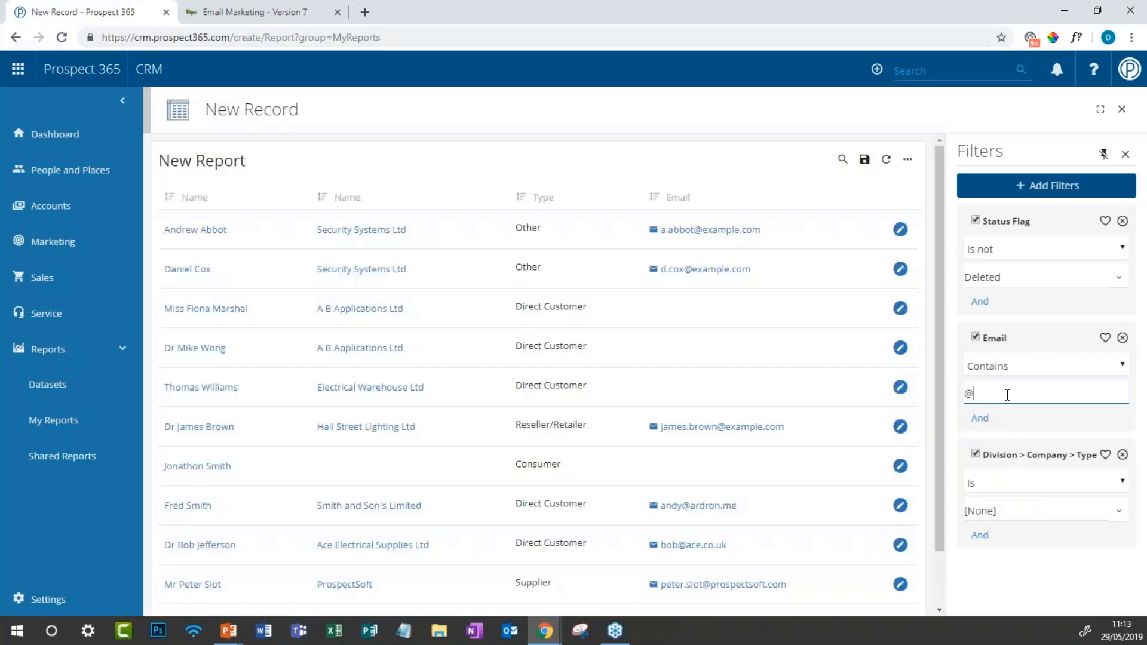
{"action": "left_click", "coordinate": [1047, 574]}
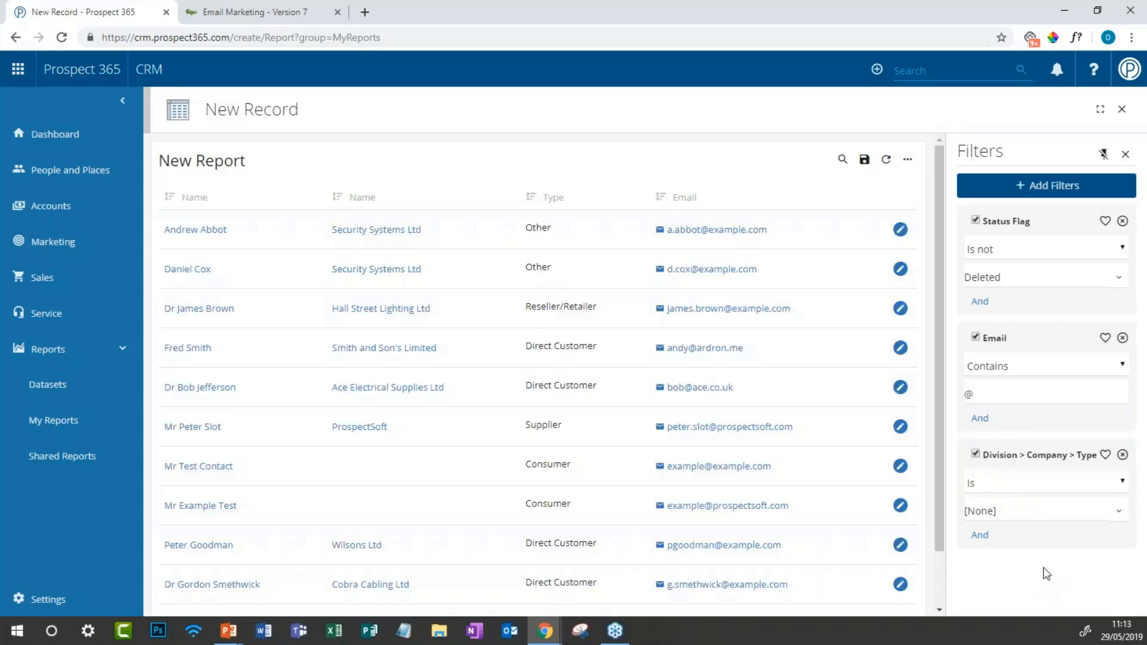
Step: Restrict the company Type filter to Direct Customer, leaving 17 rows
{"action": "scroll", "coordinate": [539, 383], "scroll_direction": "down", "scroll_amount": 2}
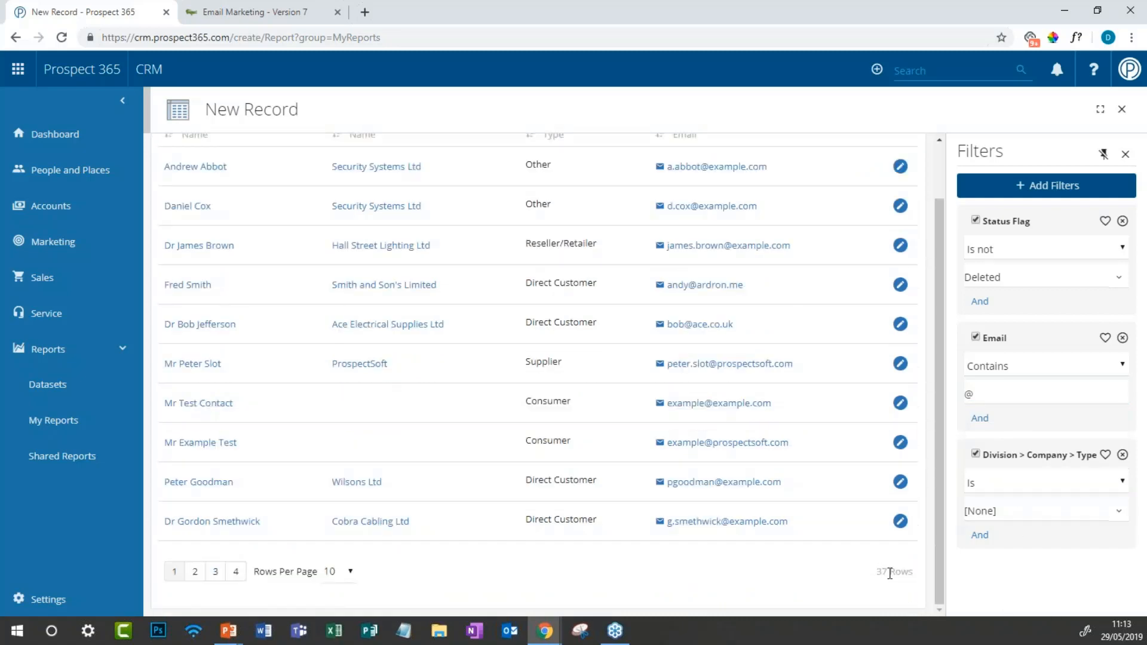
{"action": "left_click_drag", "start_coordinate": [875, 570], "coordinate": [919, 580]}
{"action": "left_click", "coordinate": [1026, 513]}
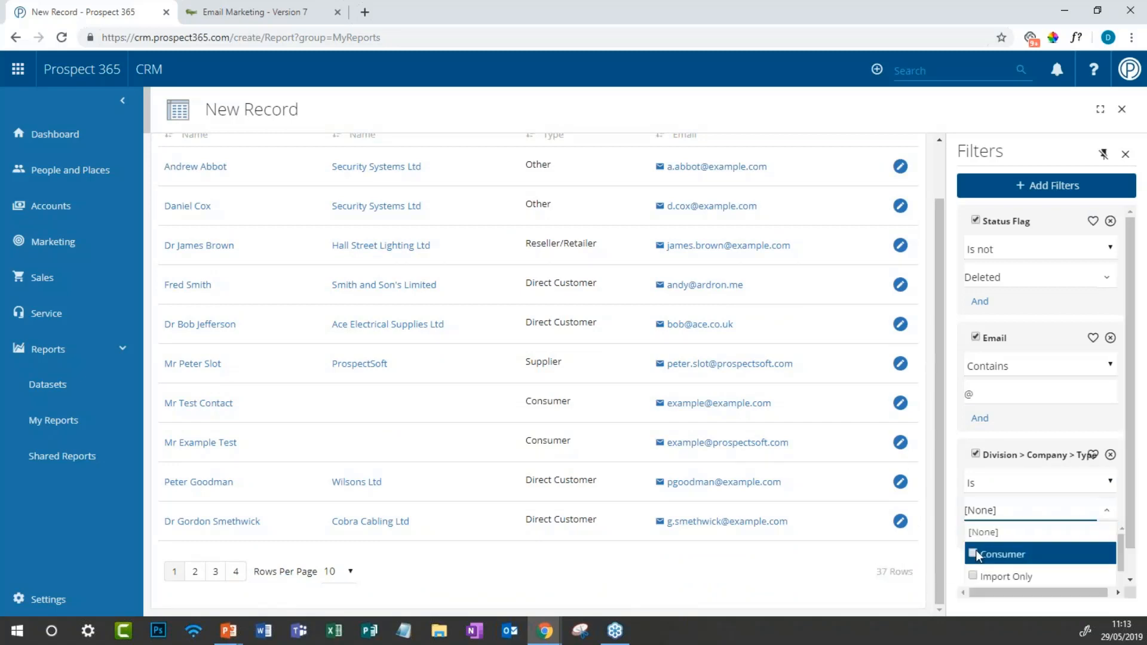
{"action": "scroll", "coordinate": [977, 559], "scroll_direction": "down", "scroll_amount": 1}
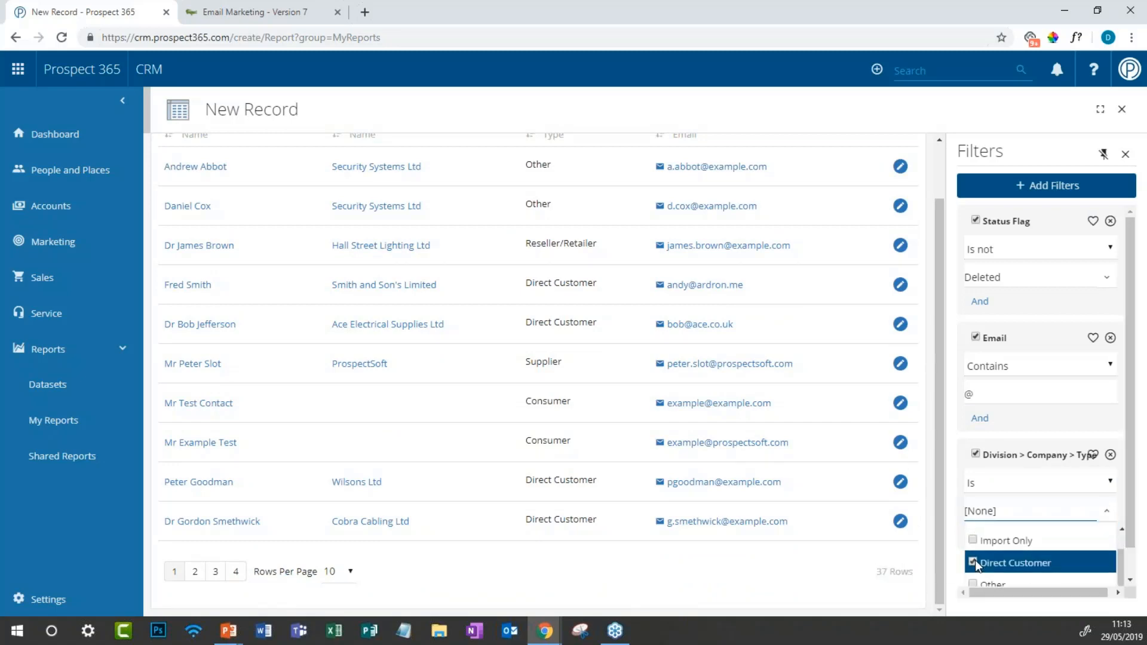
{"action": "left_click", "coordinate": [975, 562]}
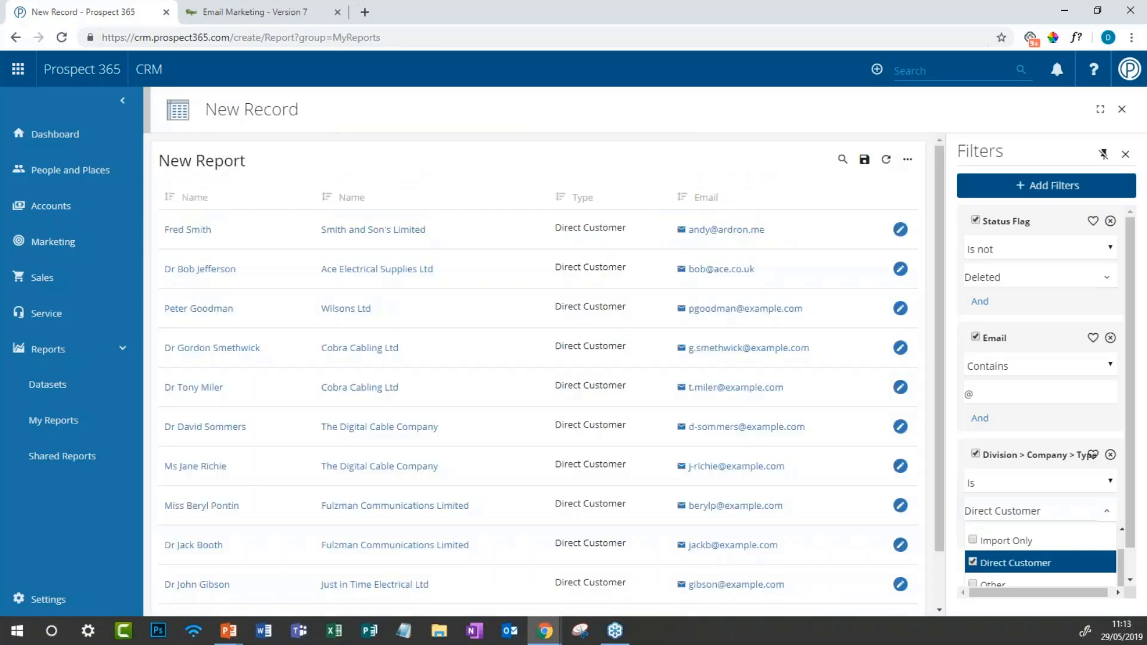
{"action": "scroll", "coordinate": [899, 481], "scroll_direction": "down", "scroll_amount": 1}
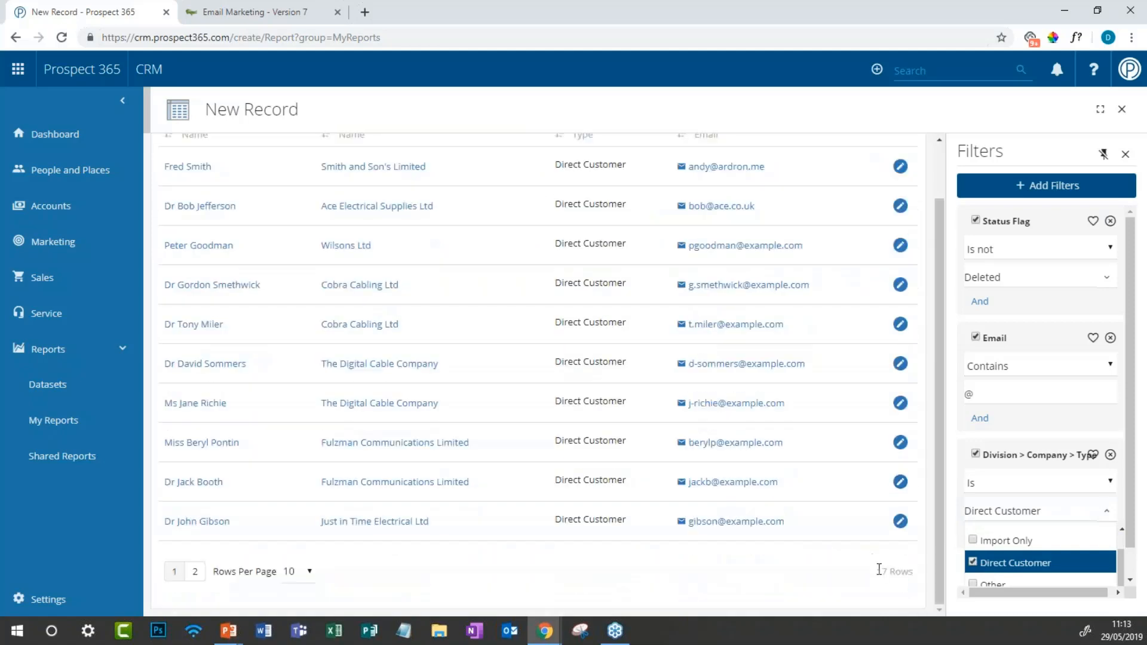
{"action": "left_click_drag", "start_coordinate": [881, 571], "coordinate": [913, 572]}
{"action": "left_click", "coordinate": [882, 572]}
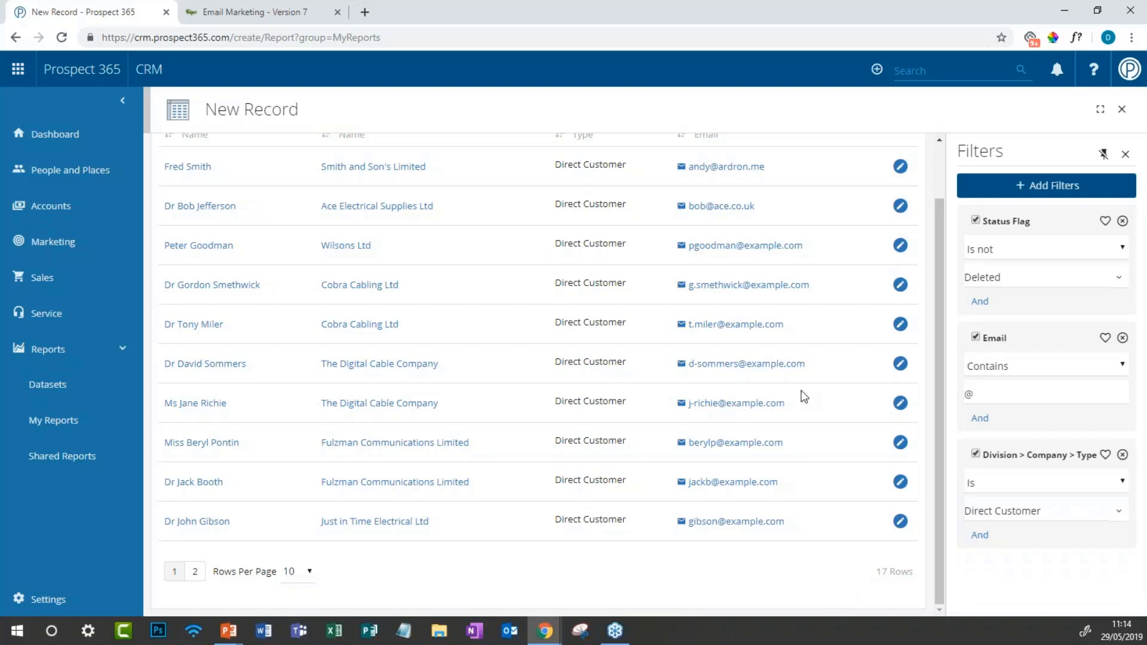
{"action": "scroll", "coordinate": [804, 395], "scroll_direction": "up", "scroll_amount": 1}
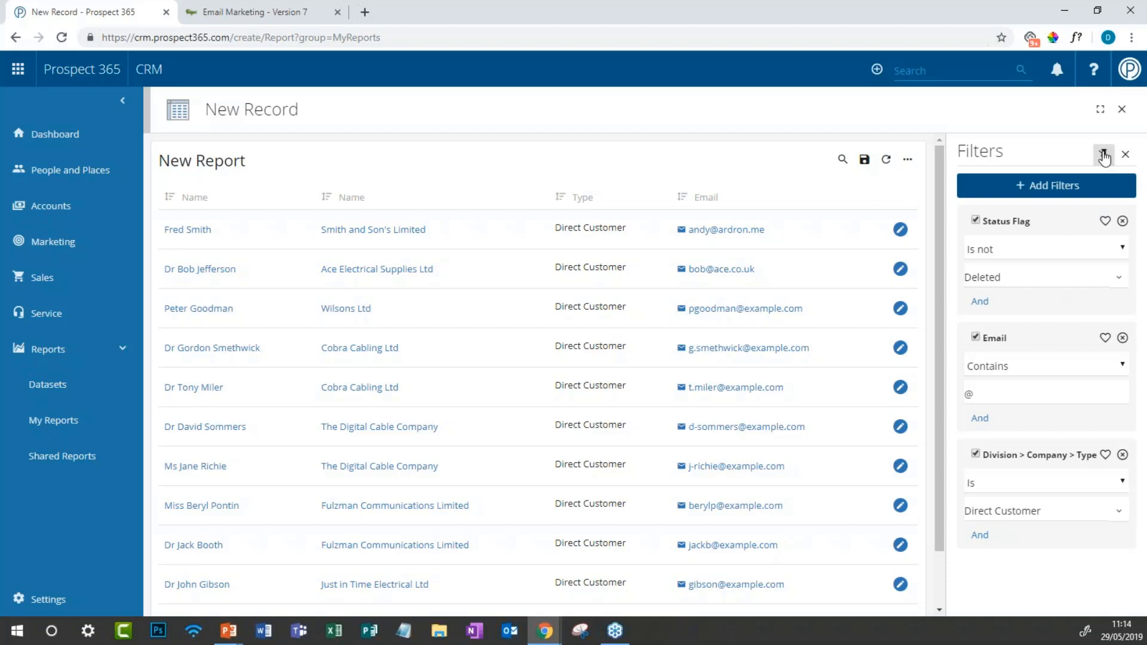
{"action": "scroll", "coordinate": [741, 295], "scroll_direction": "down", "scroll_amount": 2}
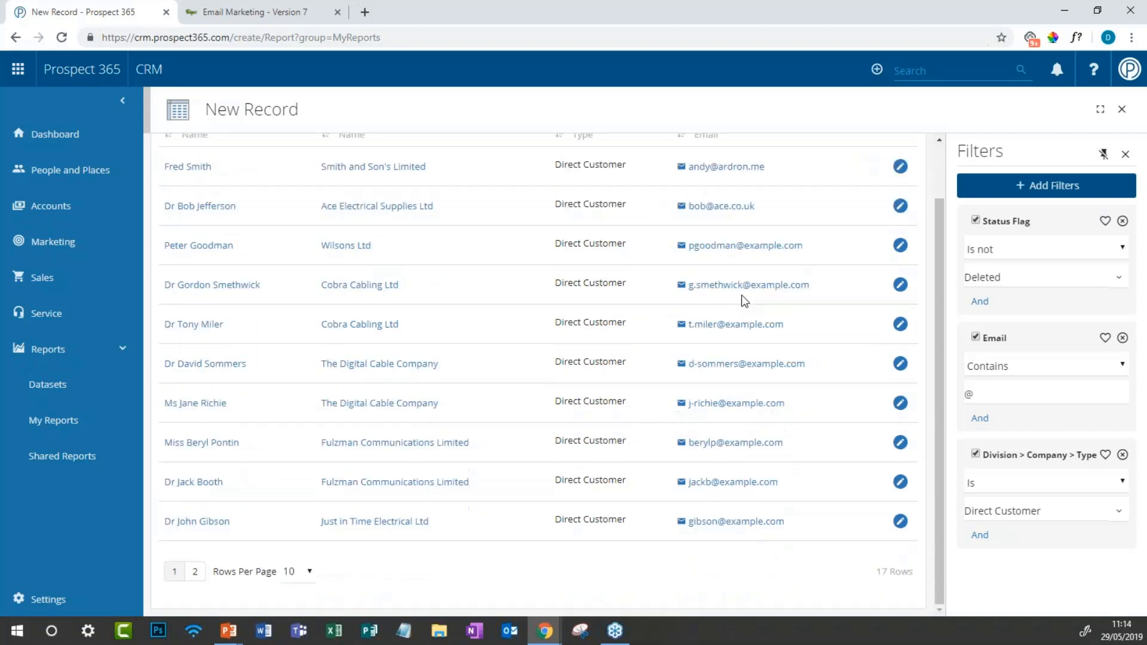
{"action": "scroll", "coordinate": [741, 295], "scroll_direction": "up", "scroll_amount": 2}
{"action": "left_click", "coordinate": [862, 163]}
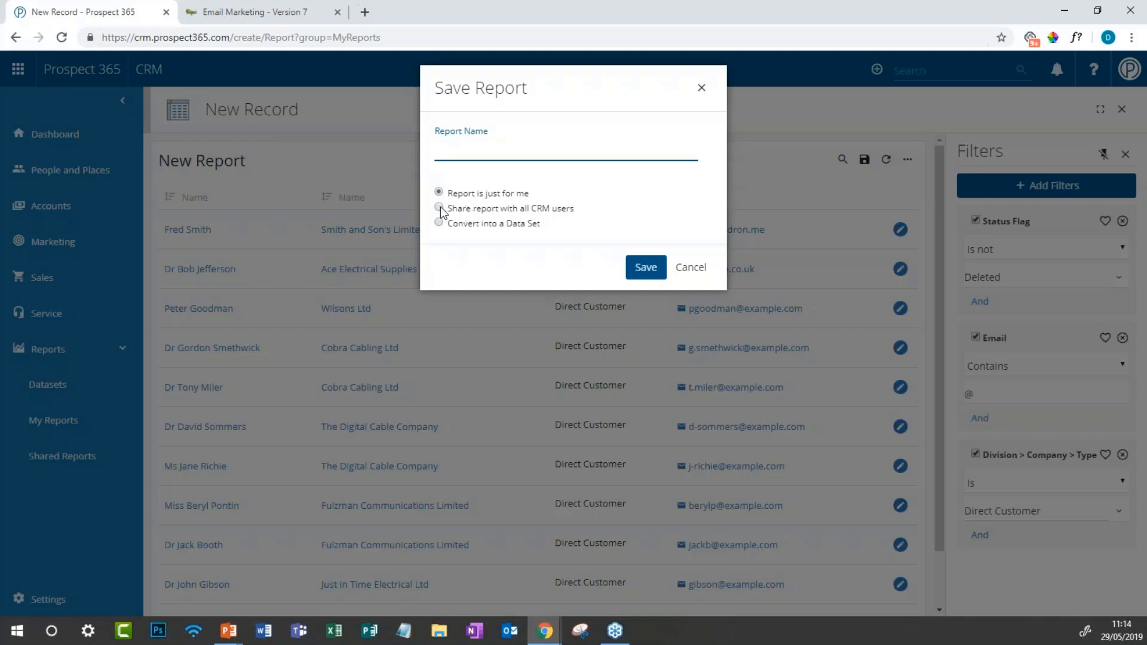
{"action": "left_click", "coordinate": [710, 272]}
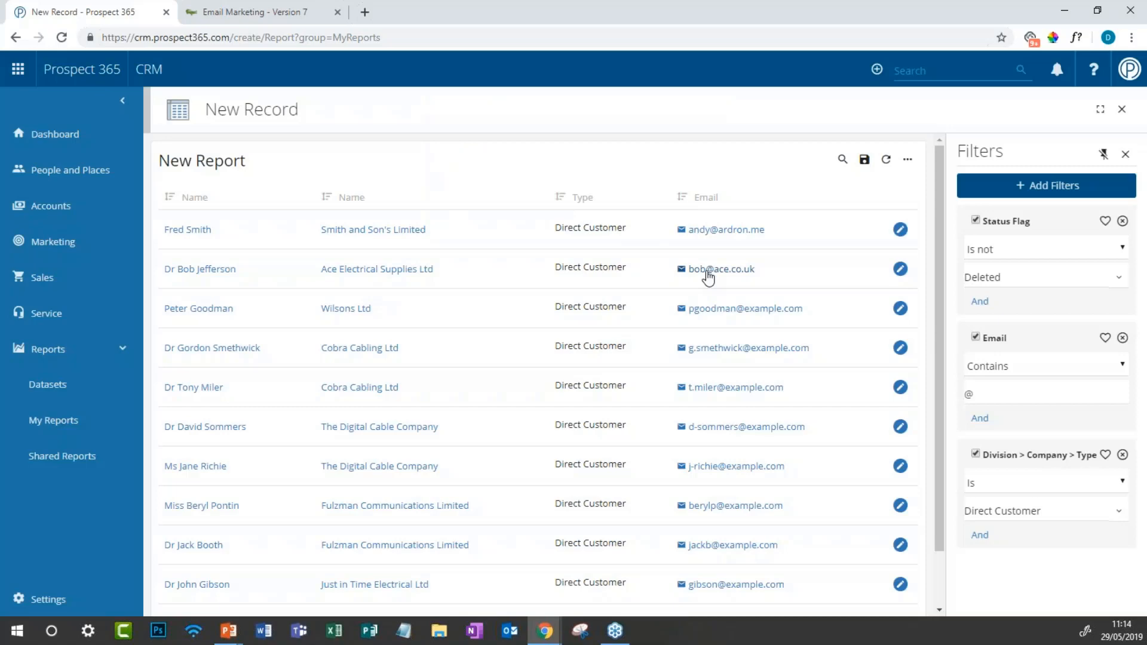
{"action": "scroll", "coordinate": [709, 272], "scroll_direction": "down", "scroll_amount": 1}
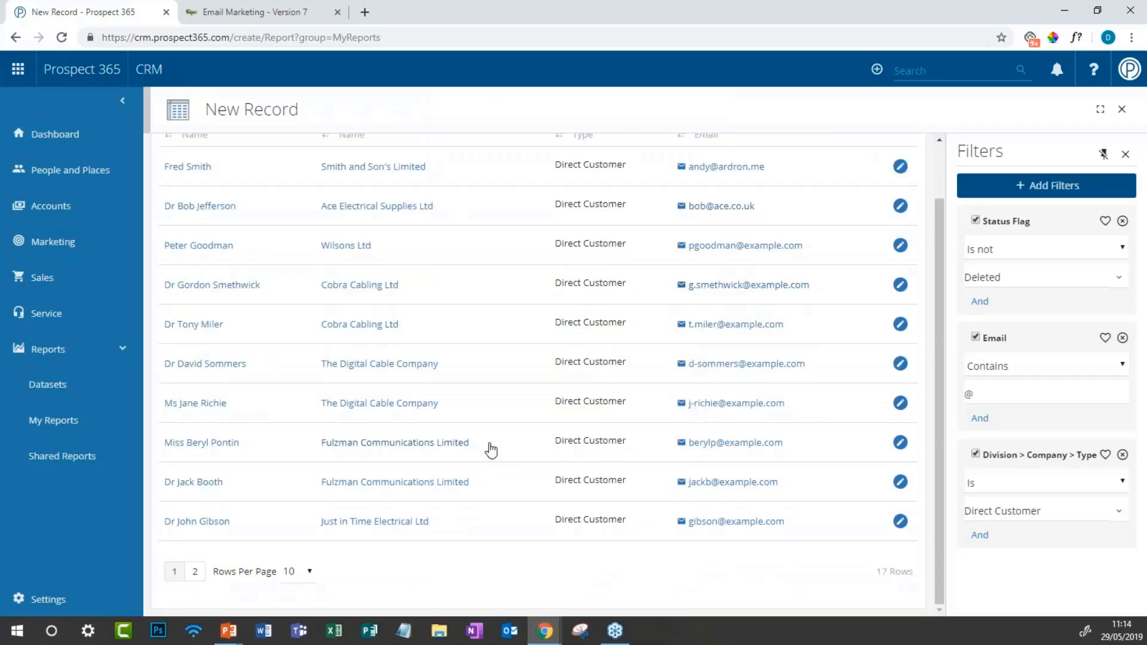
{"action": "scroll", "coordinate": [486, 451], "scroll_direction": "up", "scroll_amount": 1}
{"action": "scroll", "coordinate": [305, 391], "scroll_direction": "down", "scroll_amount": 1}
{"action": "scroll", "coordinate": [867, 239], "scroll_direction": "up", "scroll_amount": 1}
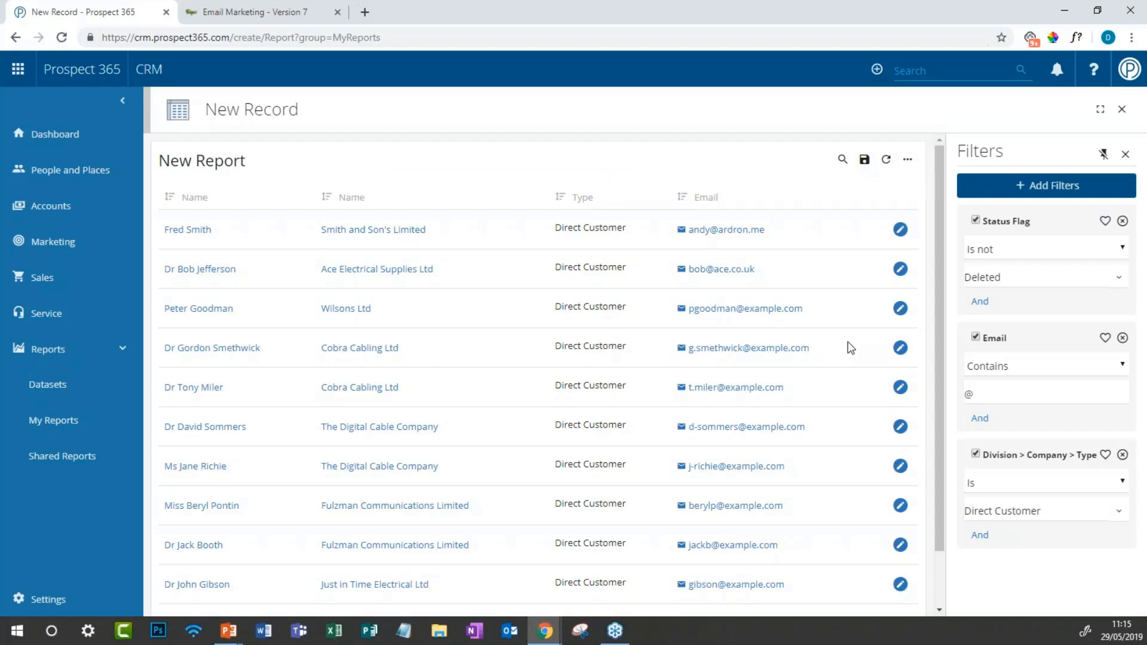
{"action": "scroll", "coordinate": [851, 348], "scroll_direction": "down", "scroll_amount": 1}
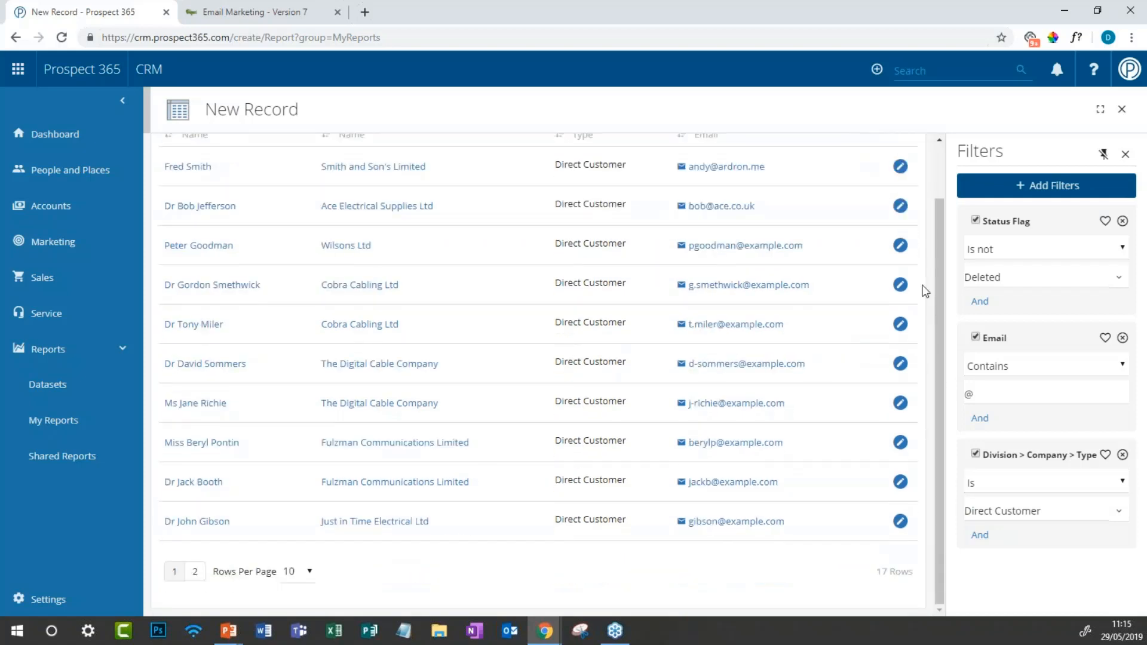
{"action": "scroll", "coordinate": [925, 291], "scroll_direction": "up", "scroll_amount": 1}
Step: Add the filtered report's contacts to the 'Event Invite #1' campaign activity
{"action": "left_click", "coordinate": [909, 159]}
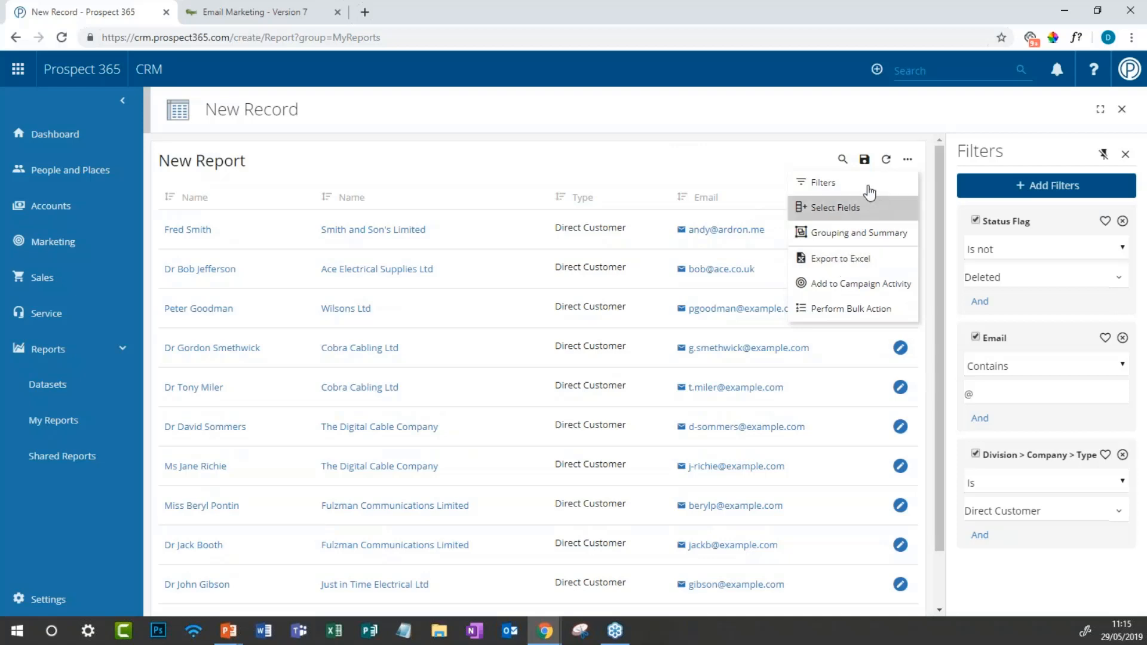
{"action": "left_click", "coordinate": [835, 288]}
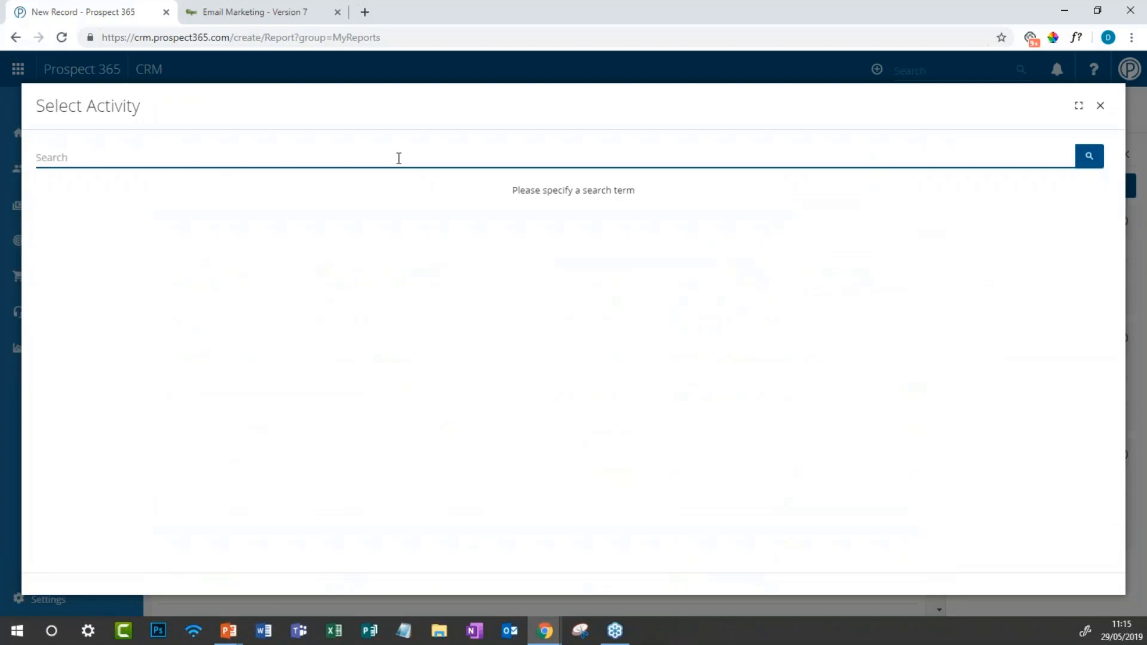
{"action": "type", "text": "event invite #1"}
{"action": "key", "text": "Return"}
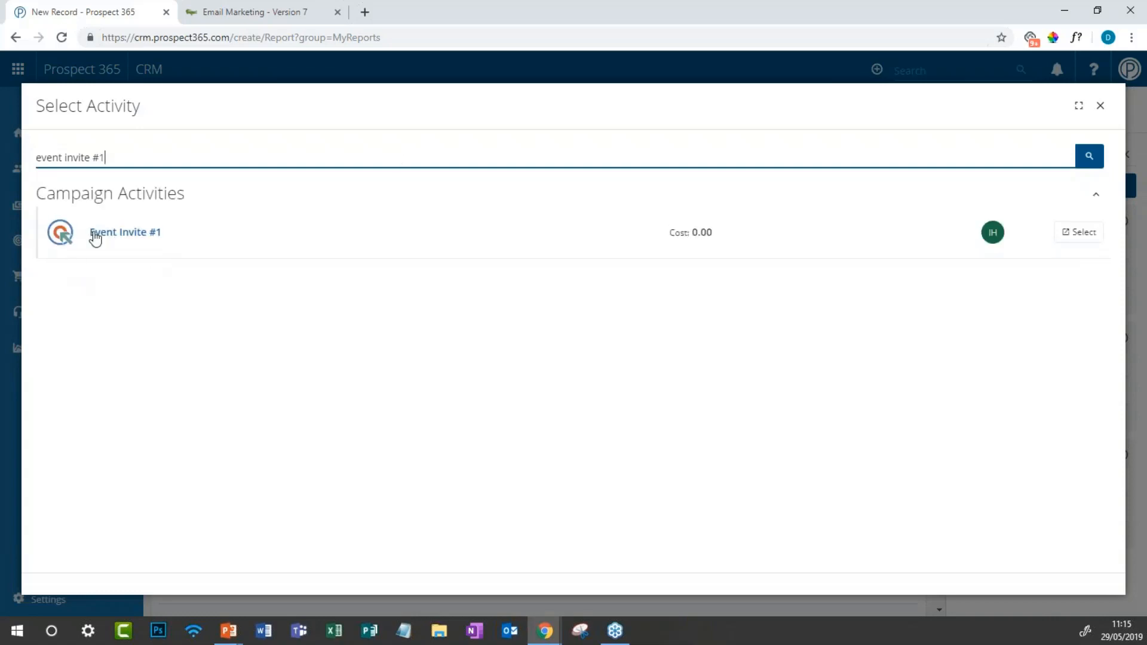
{"action": "left_click", "coordinate": [94, 238]}
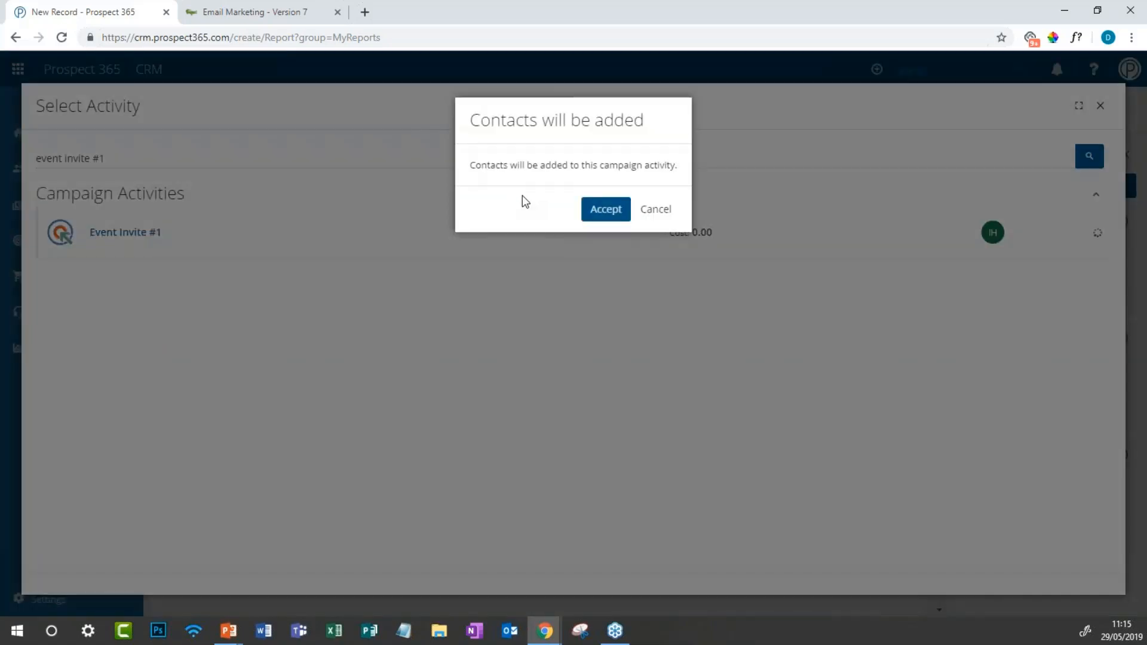
{"action": "left_click", "coordinate": [605, 209]}
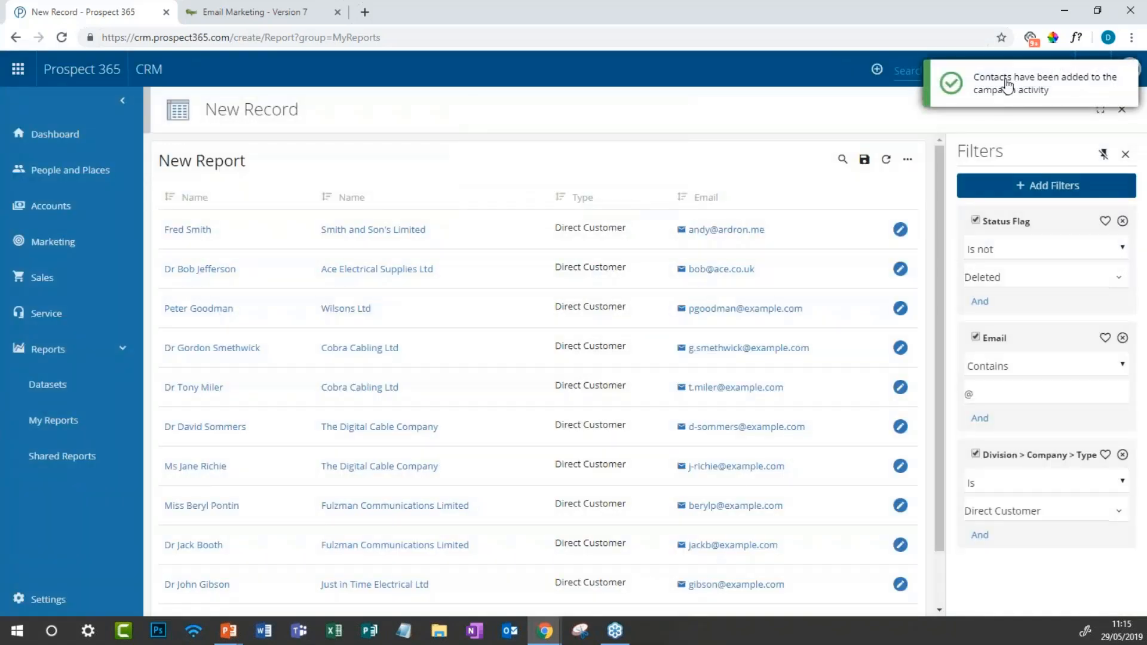
{"action": "left_click", "coordinate": [908, 73]}
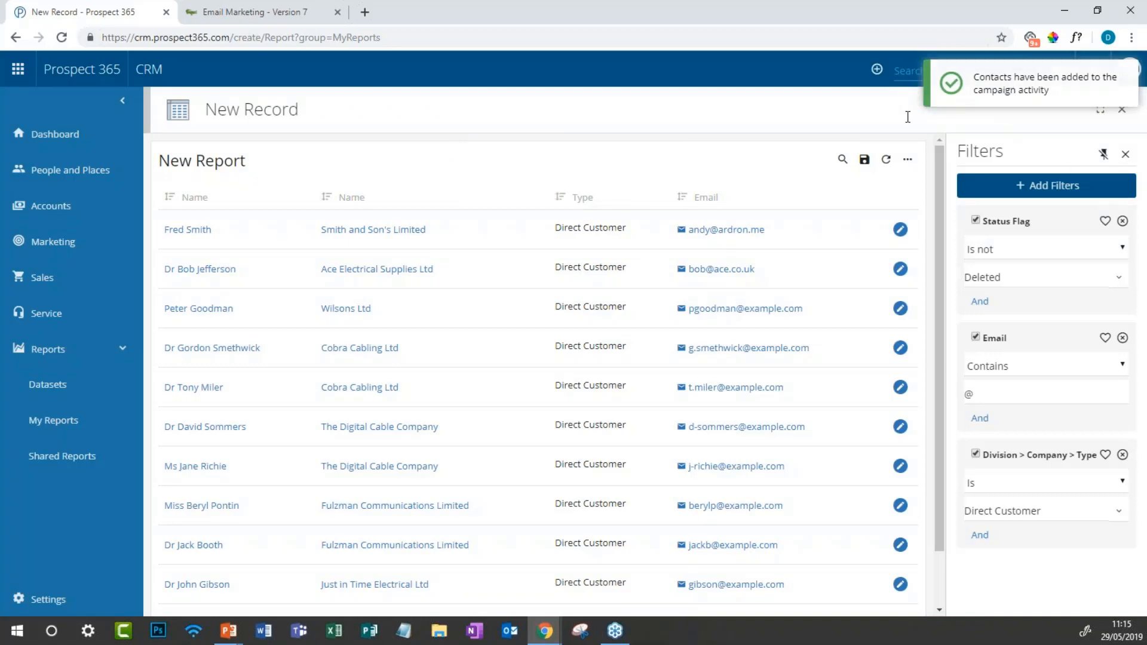
Step: Open Event Invite #1, verify its 17 Direct Customer target contacts, and reload the record
{"action": "left_click", "coordinate": [937, 150]}
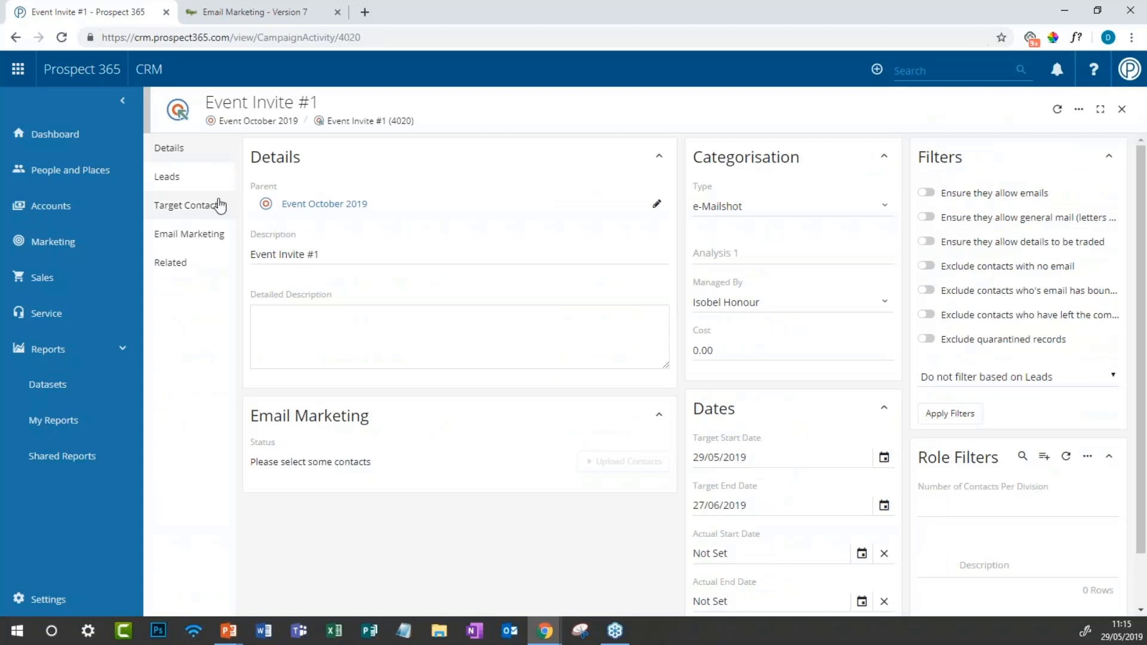
{"action": "left_click", "coordinate": [127, 104]}
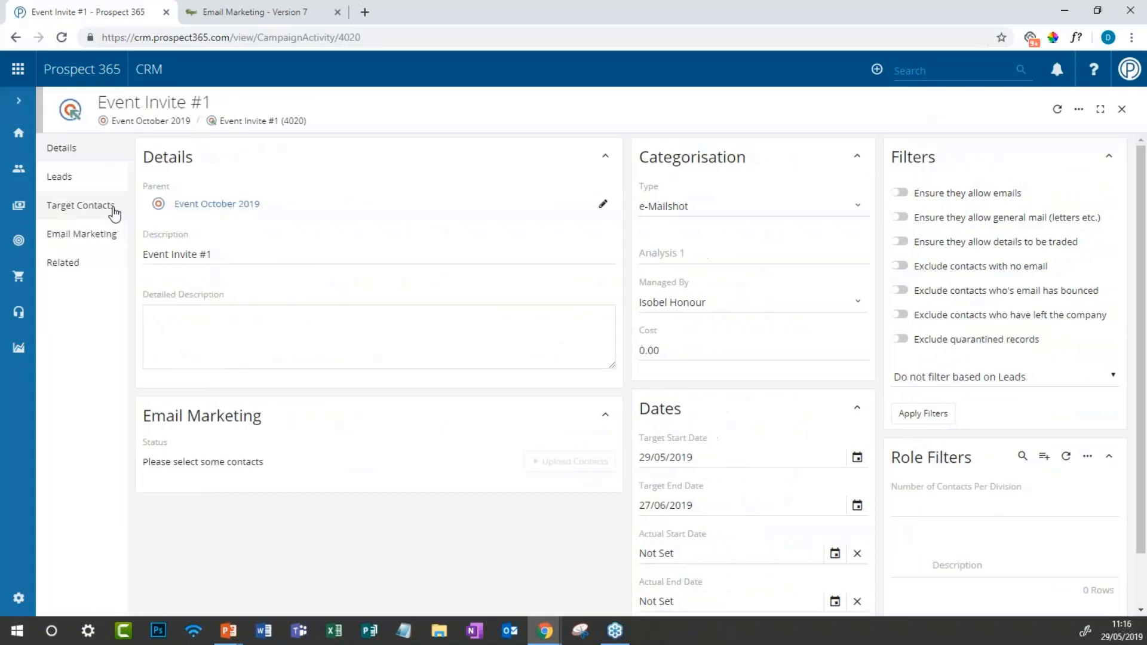
{"action": "left_click", "coordinate": [112, 211]}
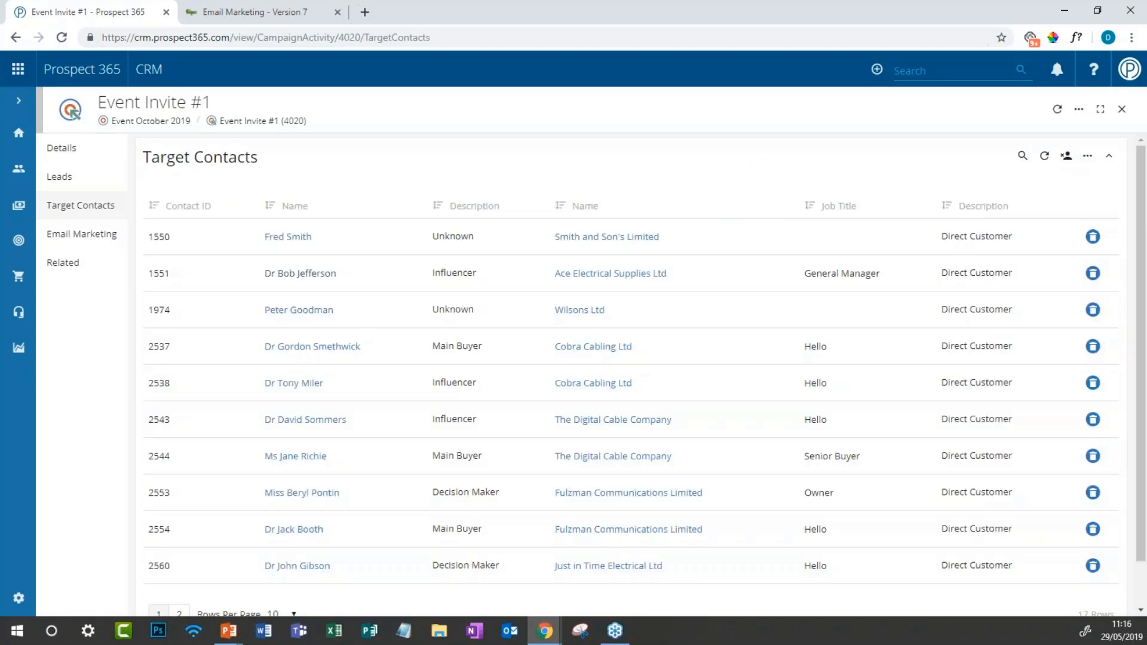
{"action": "scroll", "coordinate": [642, 375], "scroll_direction": "down", "scroll_amount": 1}
{"action": "scroll", "coordinate": [641, 375], "scroll_direction": "up", "scroll_amount": 1}
{"action": "left_click", "coordinate": [82, 147]}
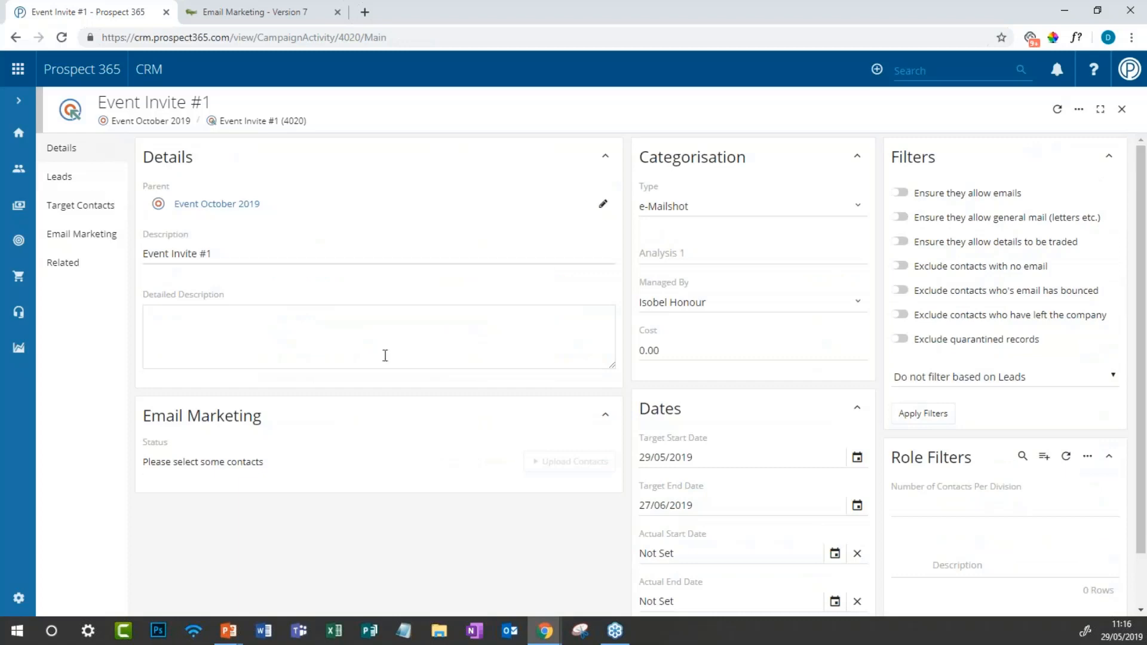
{"action": "left_click", "coordinate": [1057, 110]}
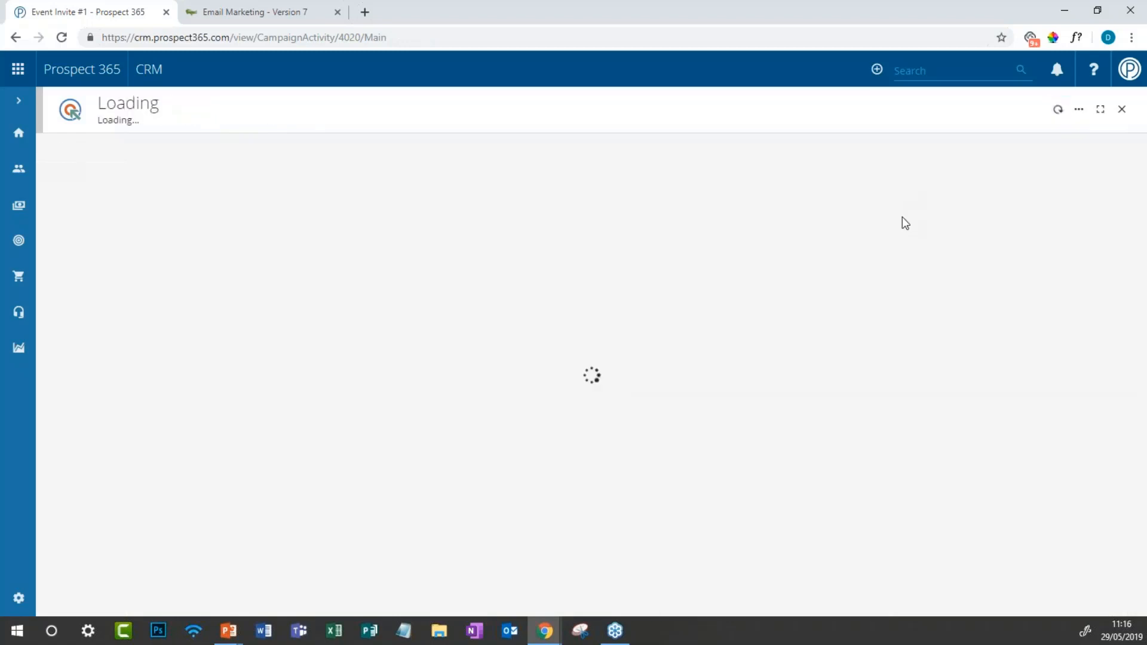
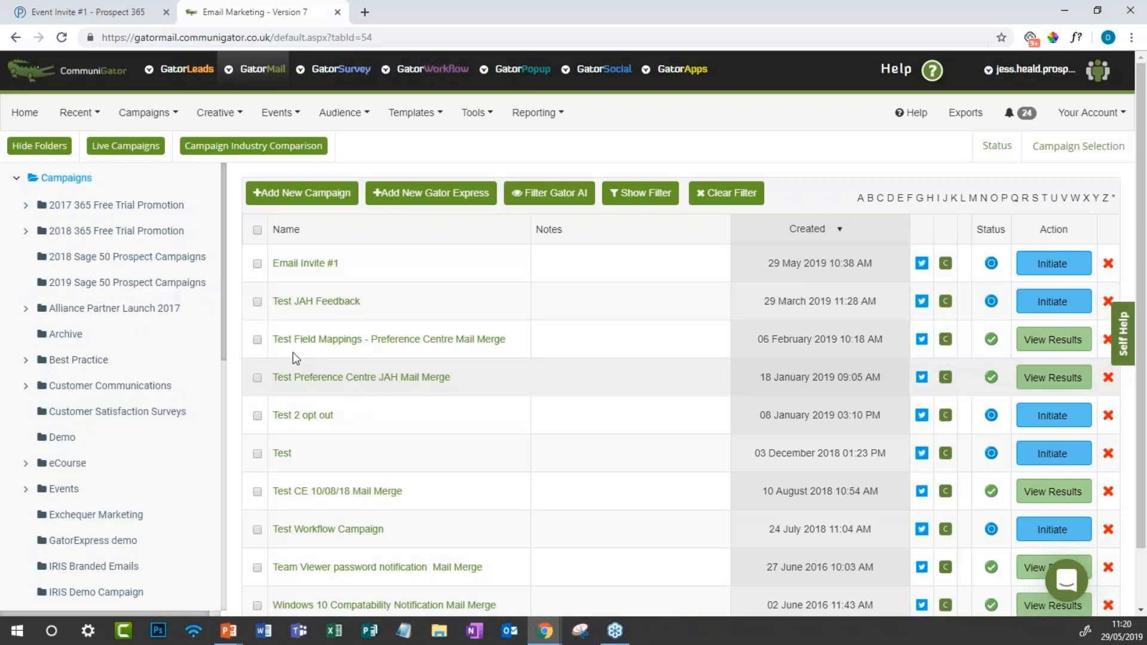
Step: Open Email Invite #1 on its Detail tab, launching 29/05/2019 and closing 24/07/2019
{"action": "left_click", "coordinate": [327, 264]}
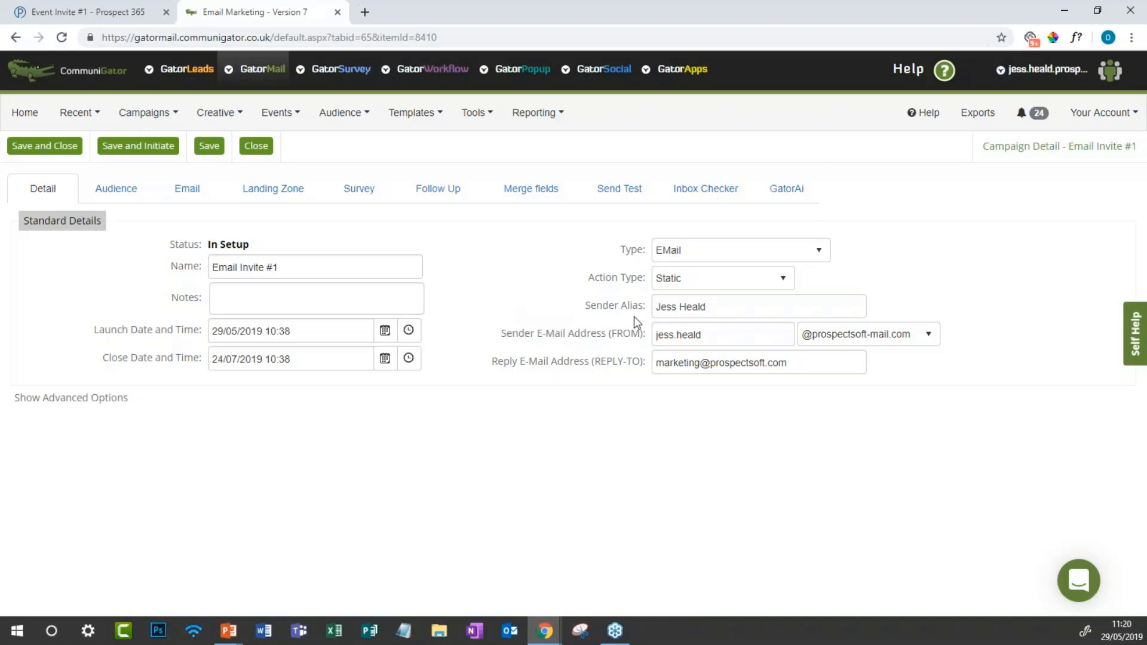
Step: Replace the sender alias with ProspectSoft, keeping the sender and reply-to addresses unchanged
{"action": "triple_click", "coordinate": [708, 307]}
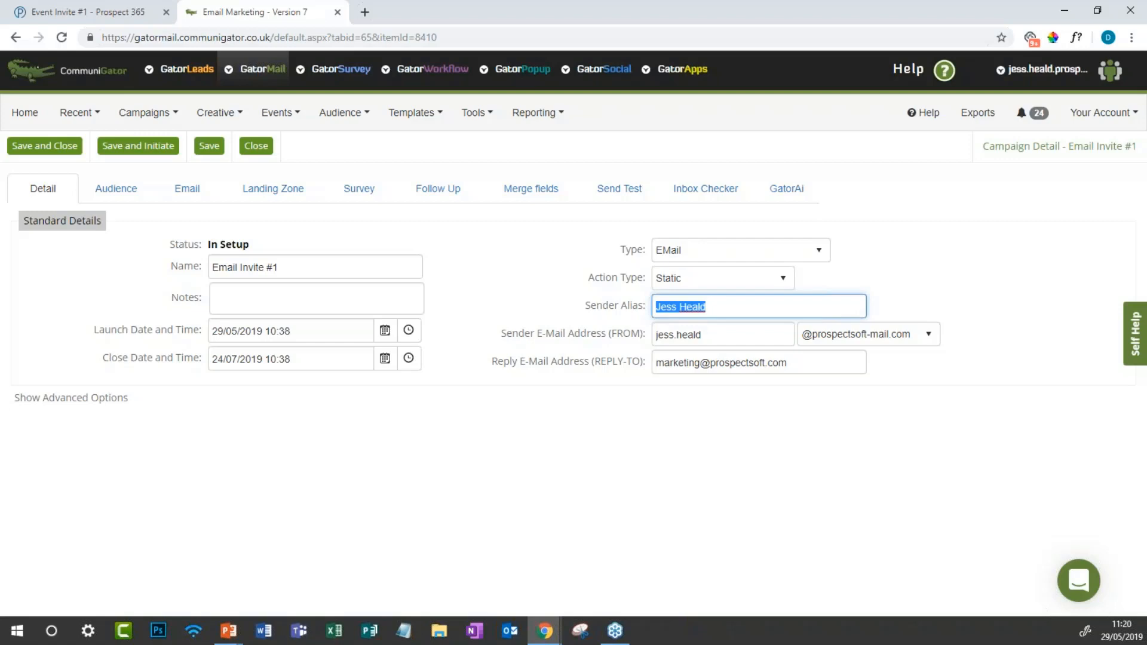
{"action": "type", "text": "ProspectSoft"}
{"action": "key", "text": "Tab"}
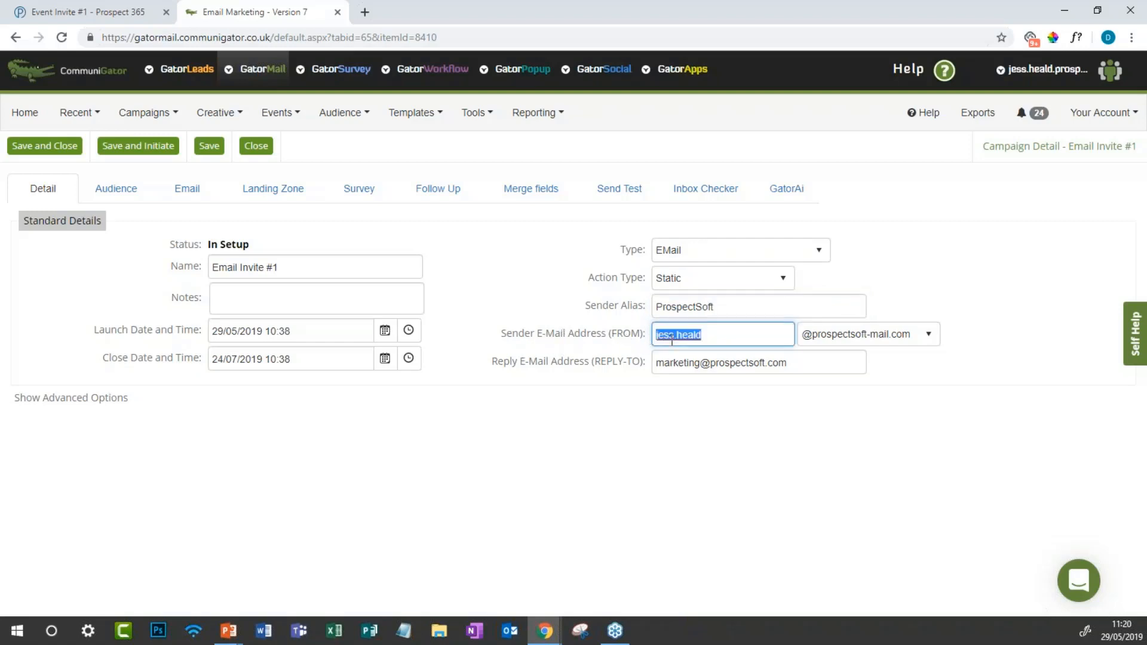
{"action": "left_click_drag", "start_coordinate": [699, 364], "coordinate": [646, 366]}
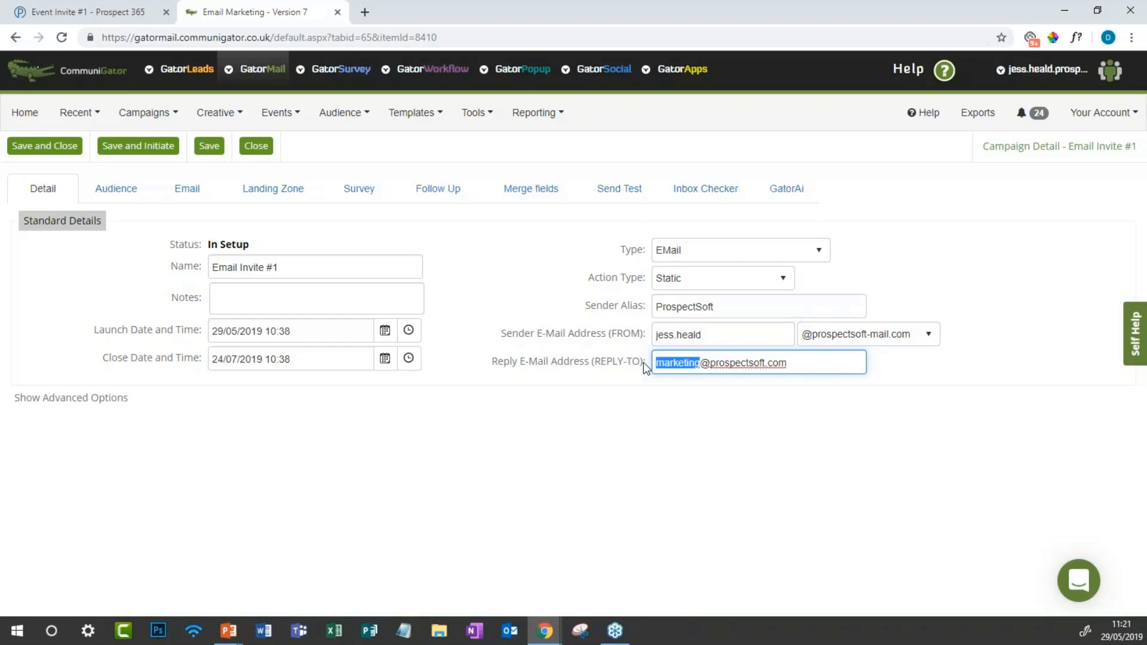
{"action": "left_click", "coordinate": [675, 372]}
{"action": "left_click", "coordinate": [601, 440]}
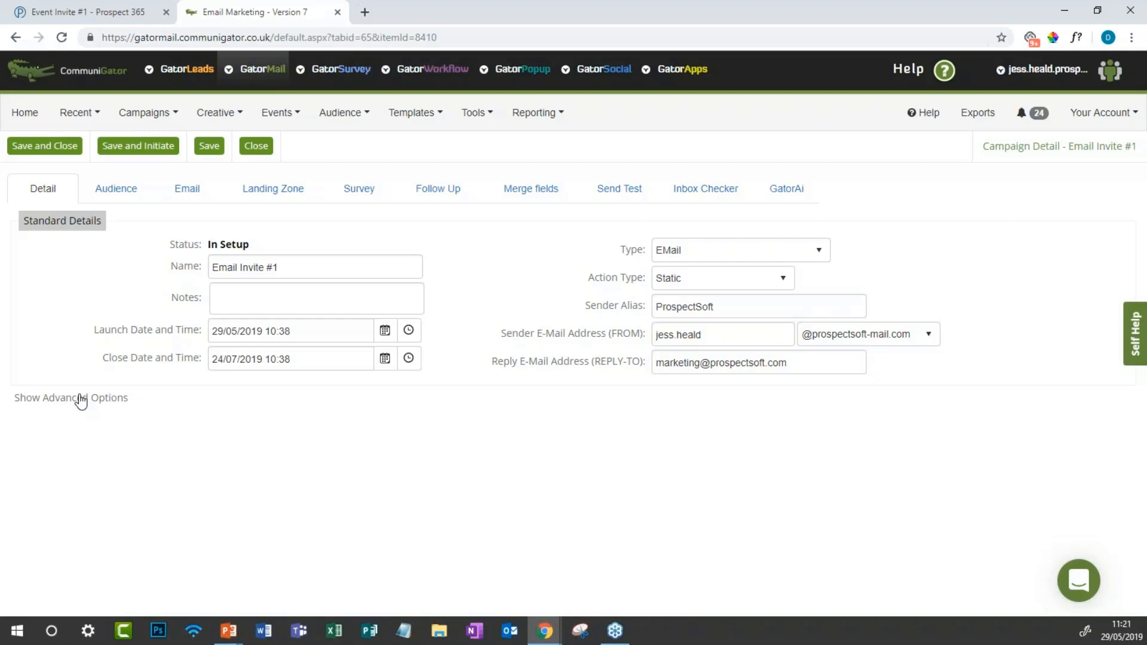
Step: Reveal the campaign's advanced options to review them, then hide them again
{"action": "left_click", "coordinate": [59, 398]}
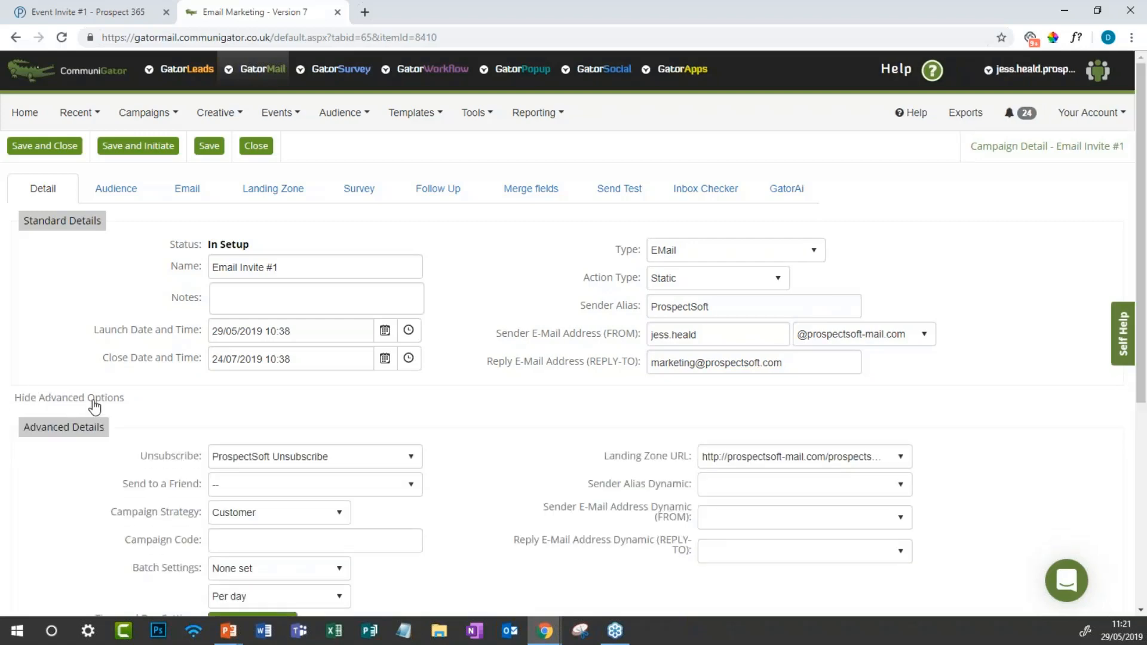
{"action": "scroll", "coordinate": [94, 406], "scroll_direction": "down", "scroll_amount": 3}
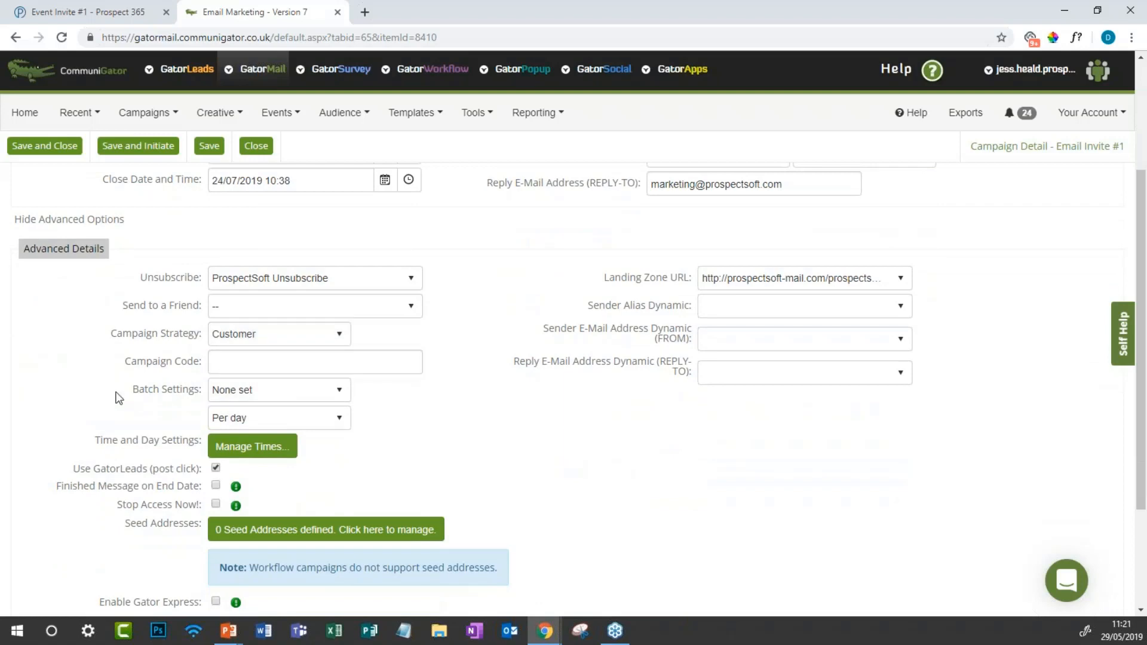
{"action": "left_click", "coordinate": [99, 221]}
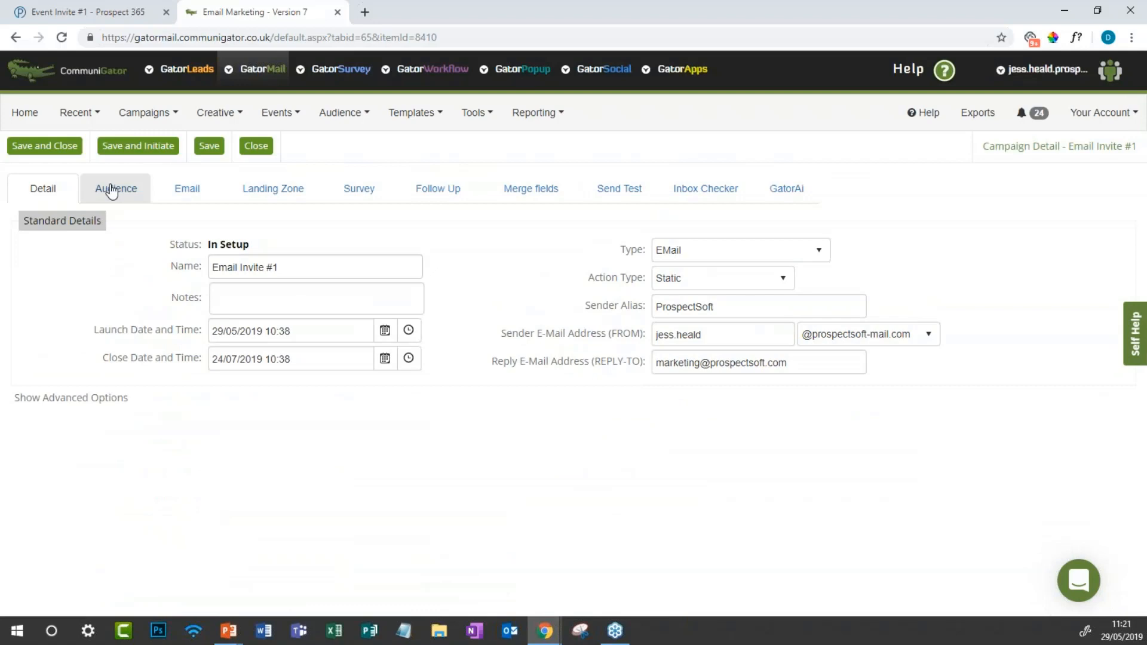
Step: Review the Groups audience settings, which have no group selected, then view the Email settings
{"action": "left_click", "coordinate": [112, 190]}
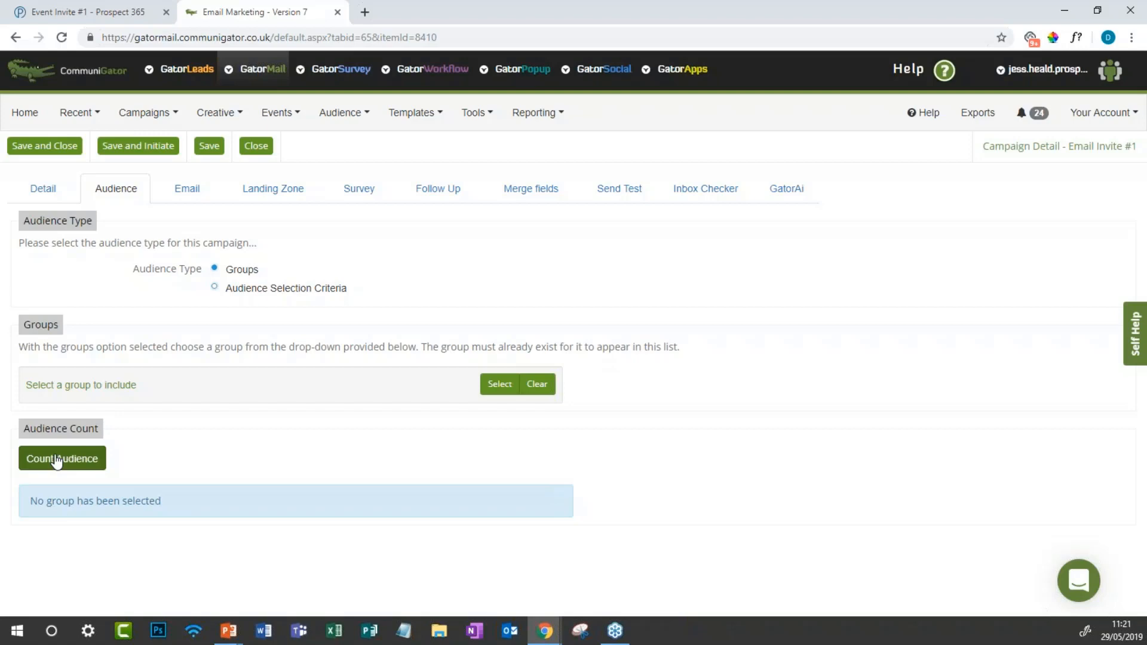
{"action": "left_click", "coordinate": [192, 192]}
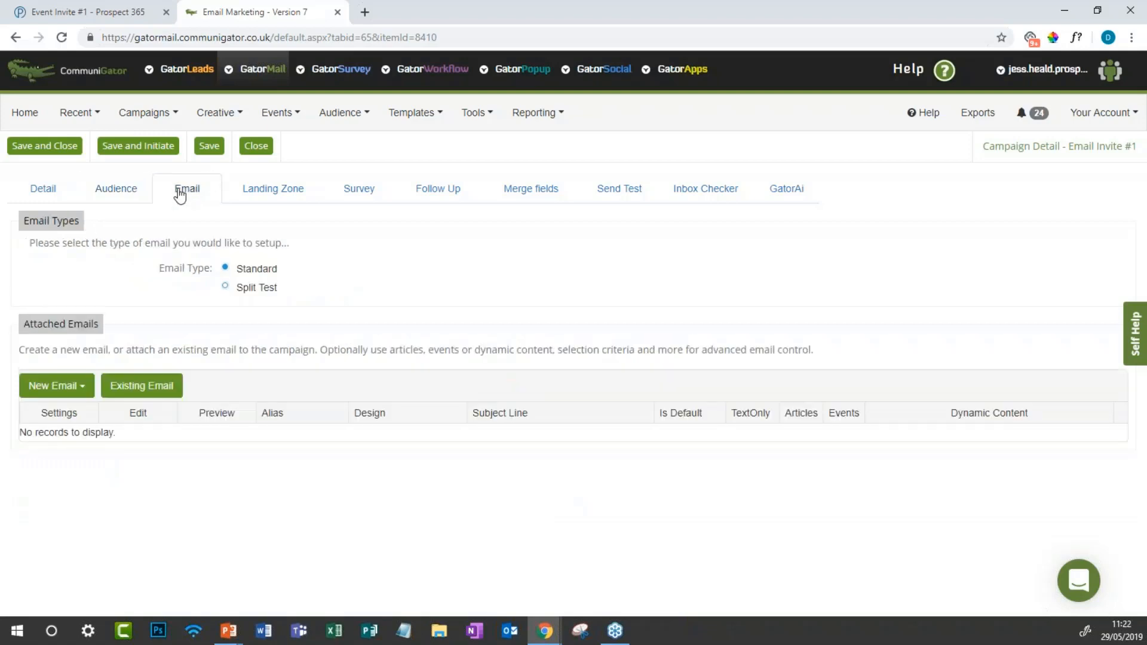
Step: Browse the existing-email picker without attaching one, then show the GatorCreator and GatorMail new-email choices
{"action": "left_click", "coordinate": [76, 394]}
{"action": "left_click", "coordinate": [189, 501]}
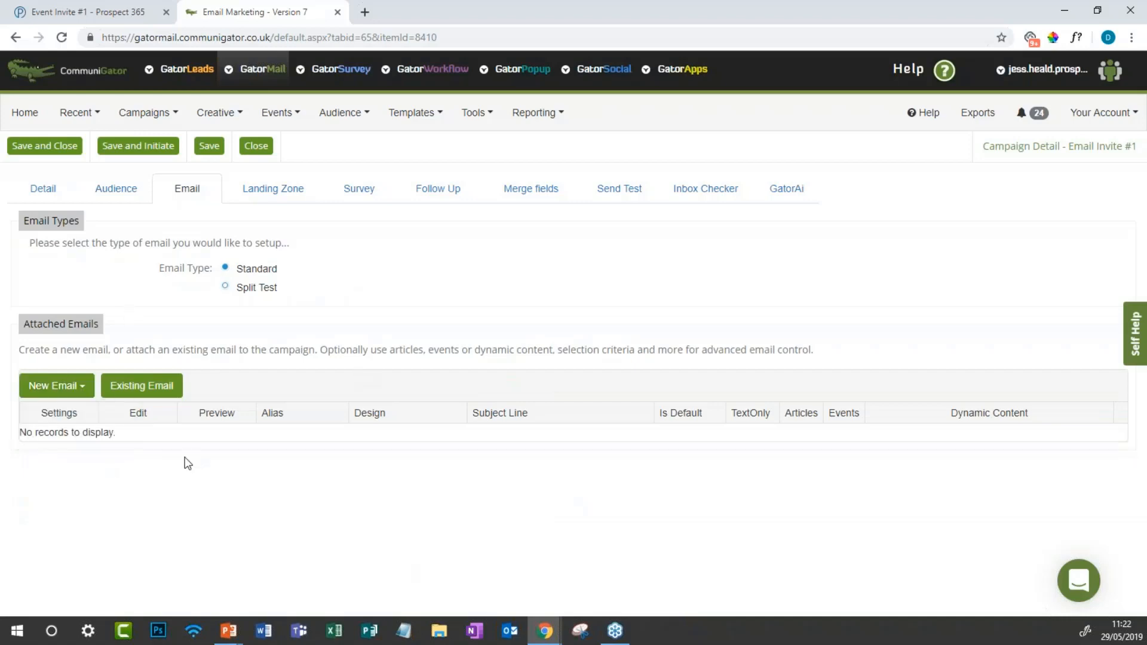
{"action": "left_click", "coordinate": [154, 391]}
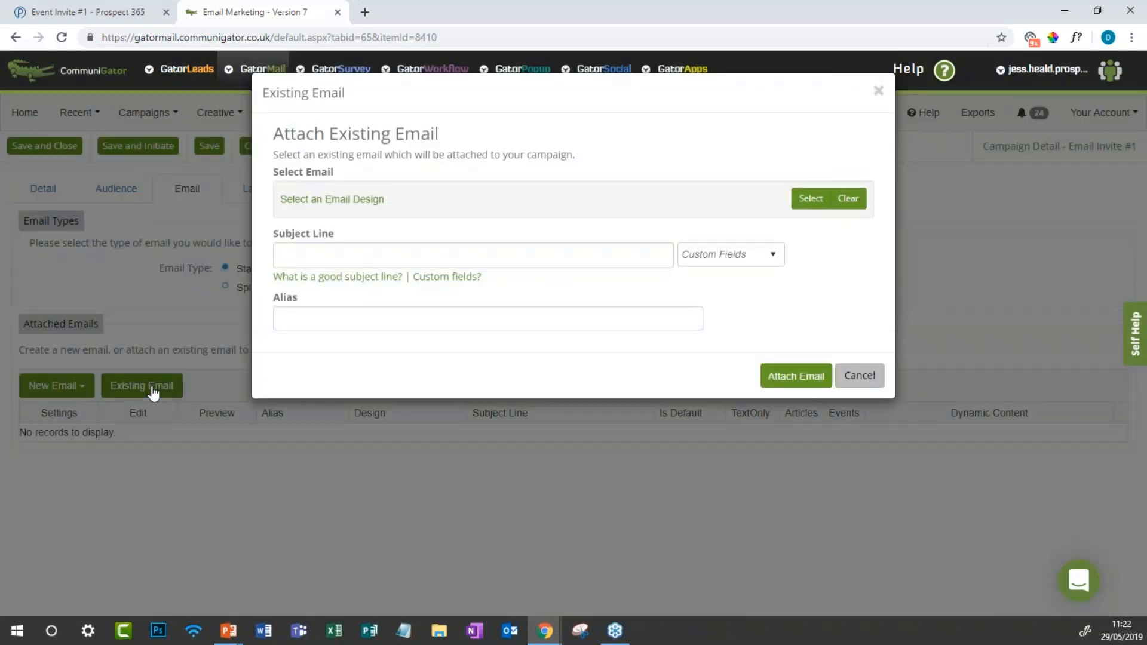
{"action": "left_click", "coordinate": [808, 199]}
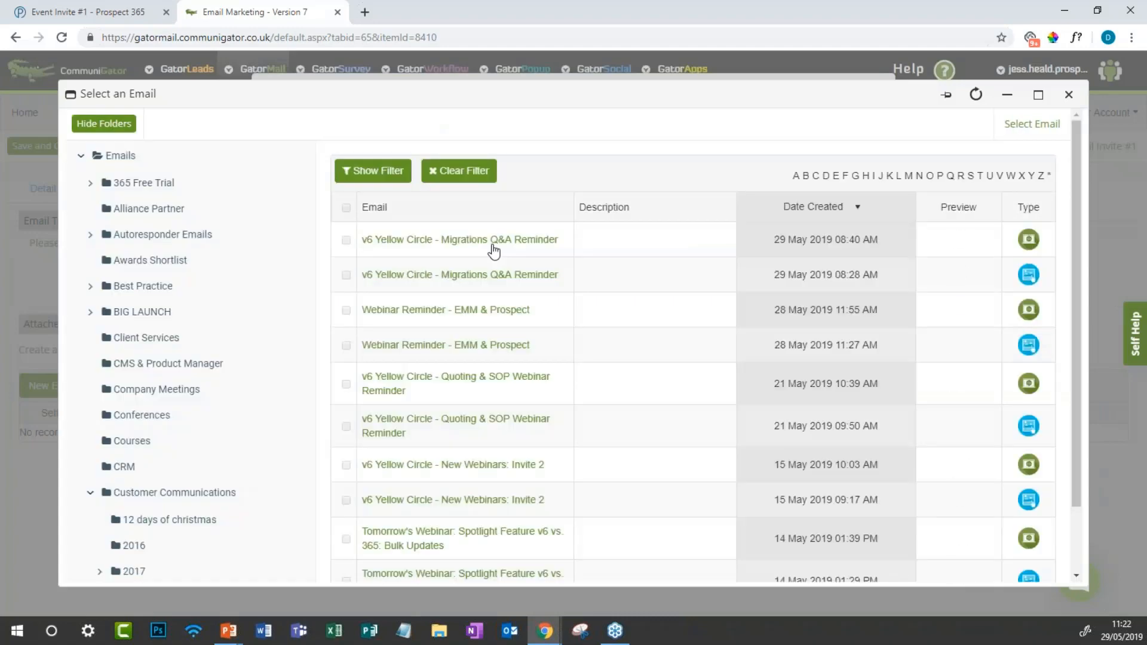
{"action": "left_click", "coordinate": [1078, 98]}
{"action": "left_click", "coordinate": [423, 251]}
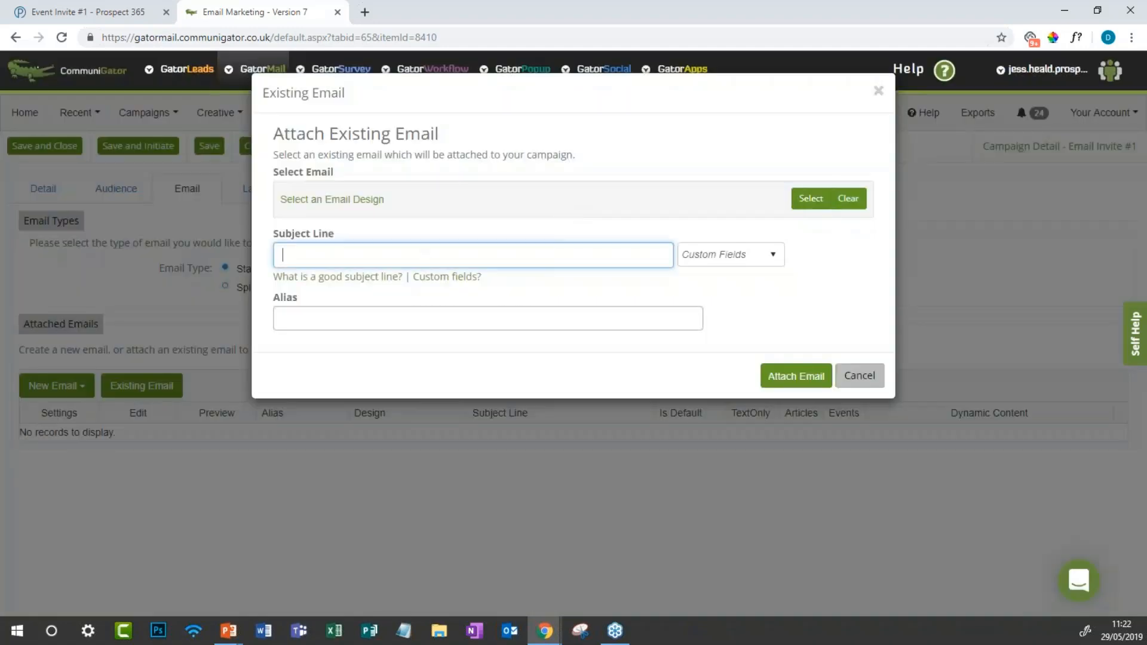
{"action": "left_click", "coordinate": [859, 376]}
{"action": "left_click", "coordinate": [57, 386]}
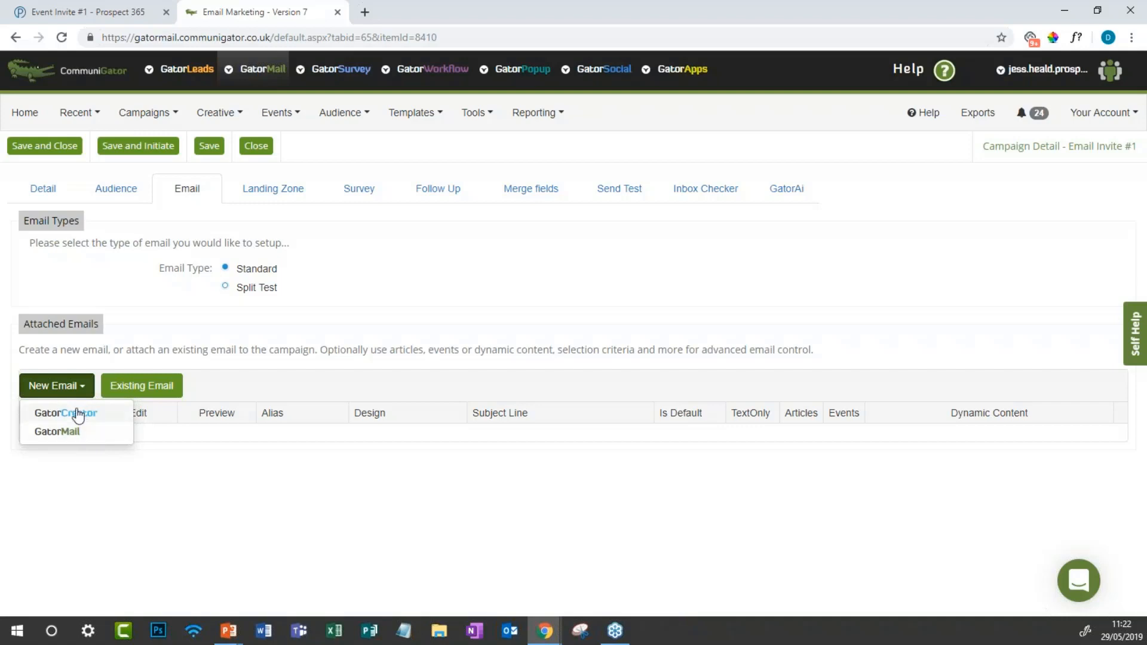
Step: Create a GatorCreator email named 'Event Invite E-shot' with subject 'Come along to our event!'
{"action": "left_click", "coordinate": [78, 414]}
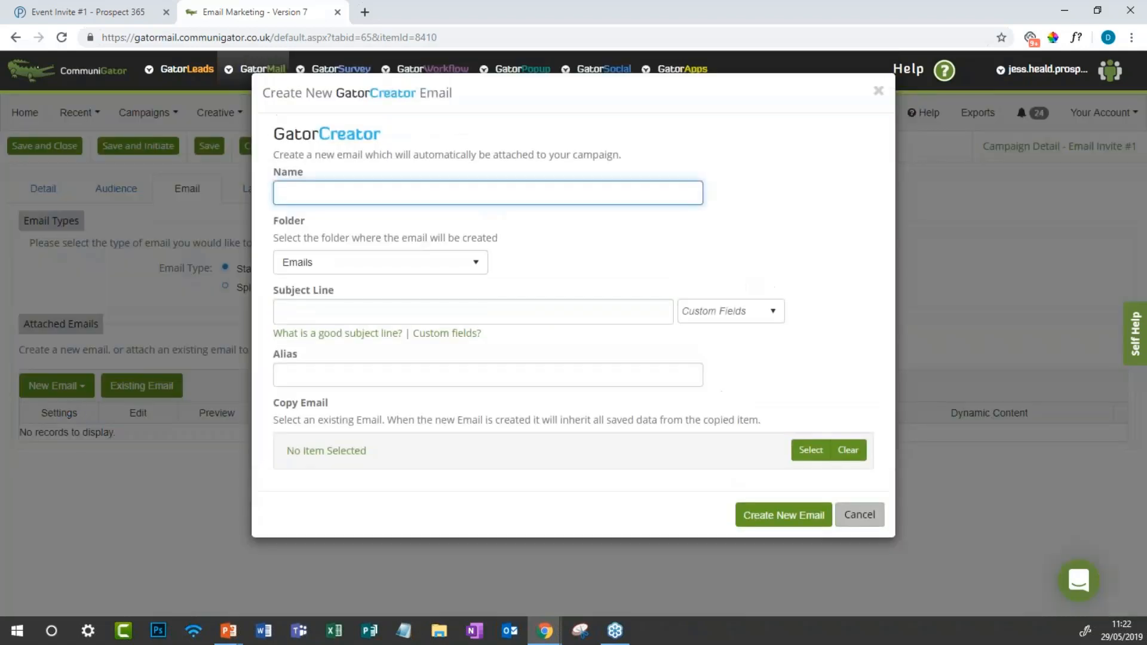
{"action": "left_click", "coordinate": [385, 197]}
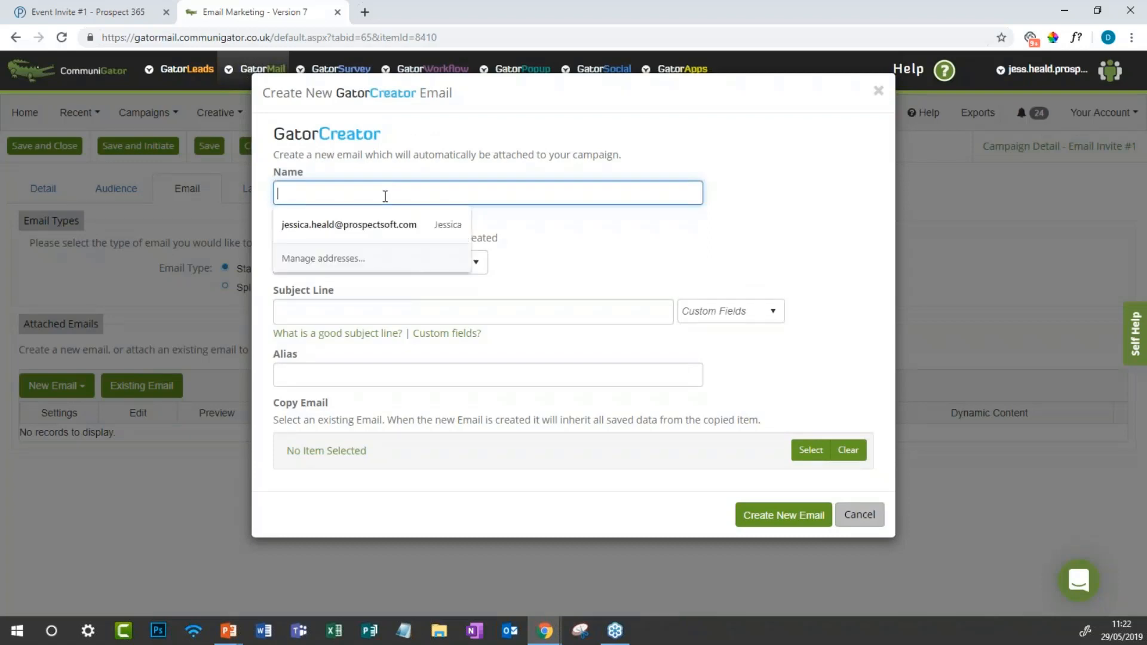
{"action": "left_click", "coordinate": [442, 176]}
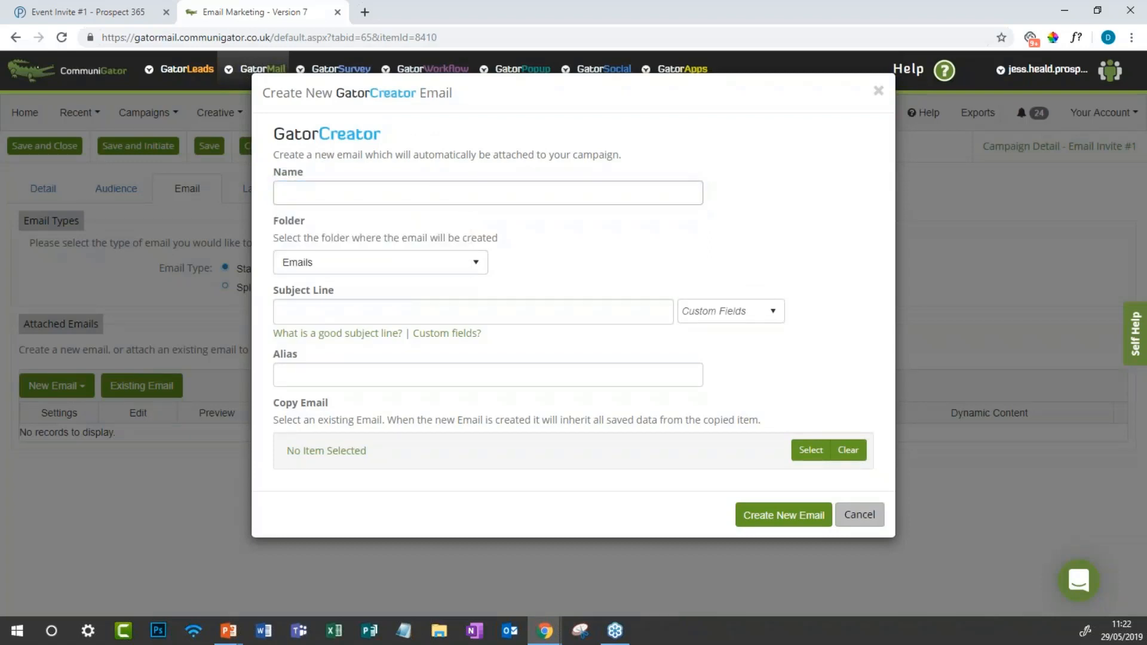
{"action": "left_click", "coordinate": [360, 194]}
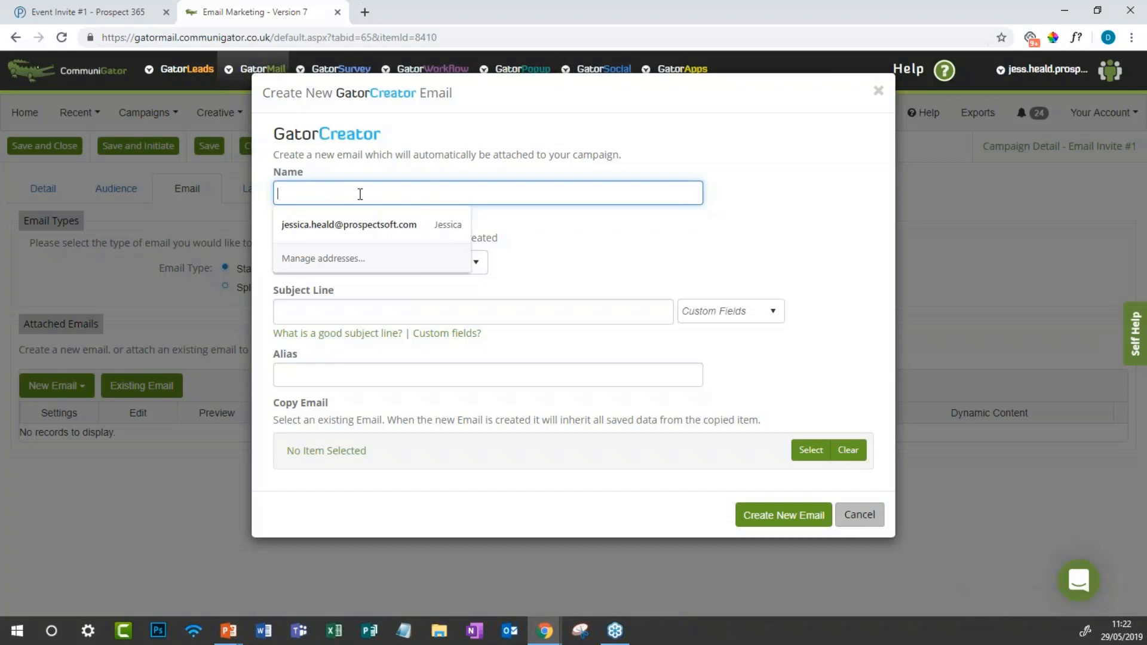
{"action": "type", "text": "Event "}
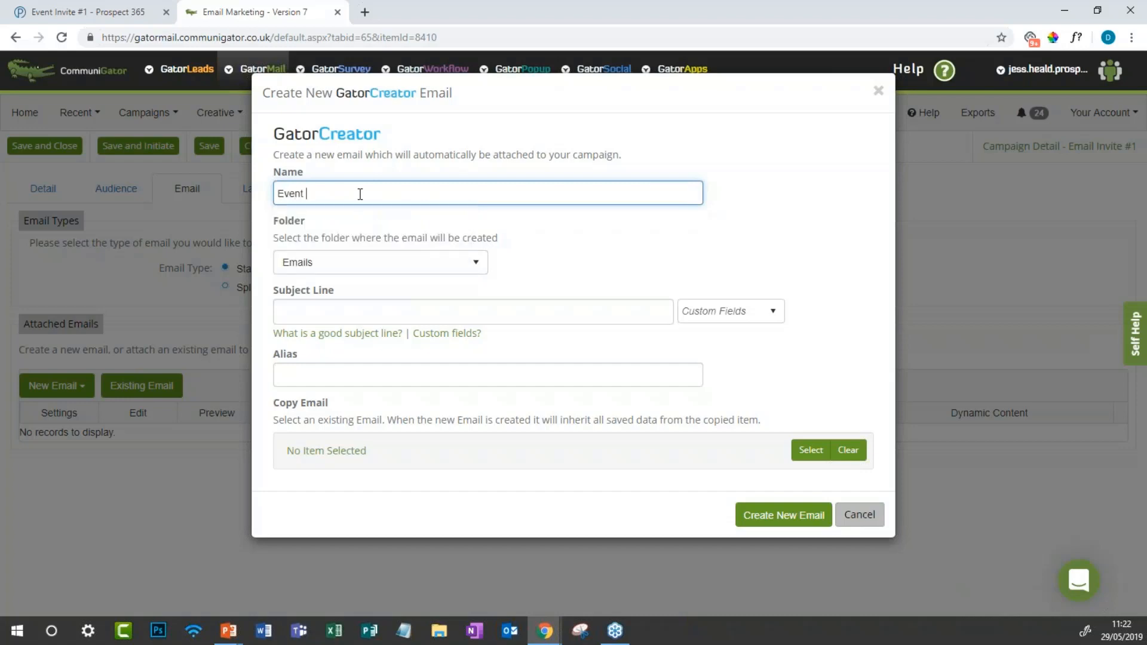
{"action": "type", "text": "Invite E-shot"}
{"action": "left_click", "coordinate": [377, 315]}
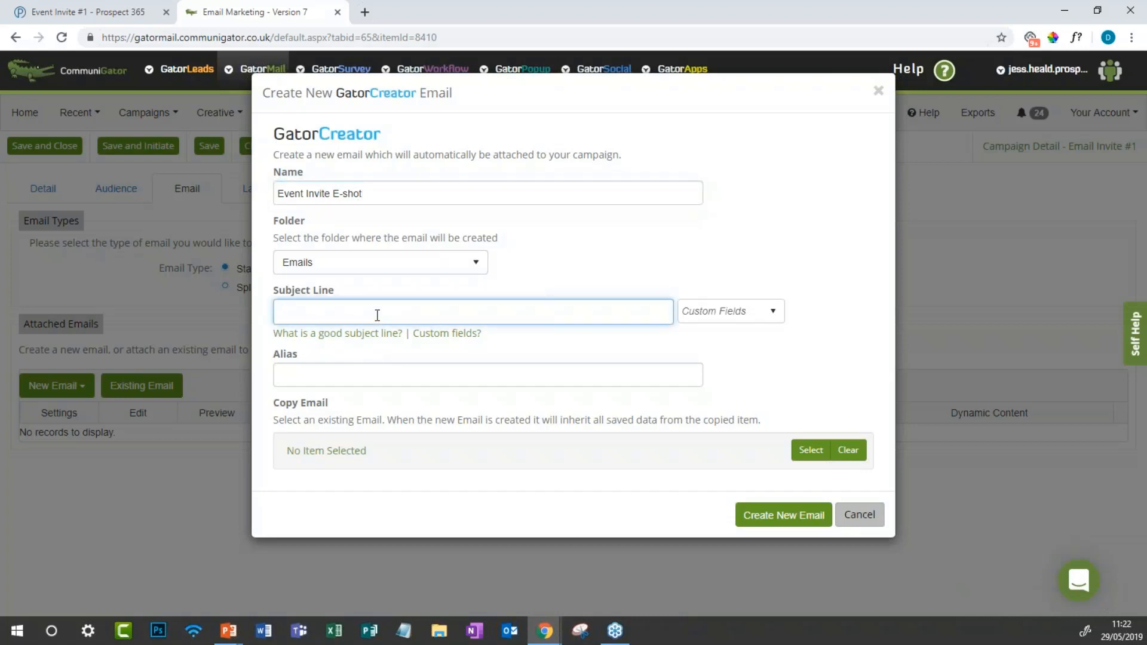
{"action": "type", "text": "W"}
{"action": "key", "text": "BackSpace"}
{"action": "type", "text": "Come along to our event!"}
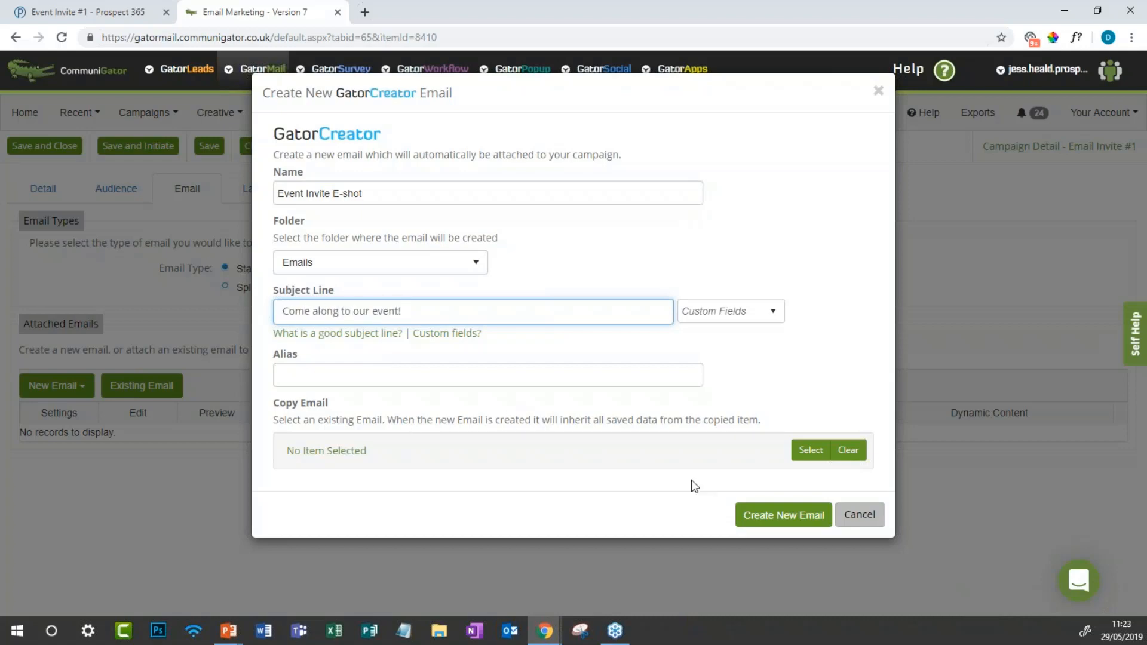
{"action": "left_click", "coordinate": [756, 517]}
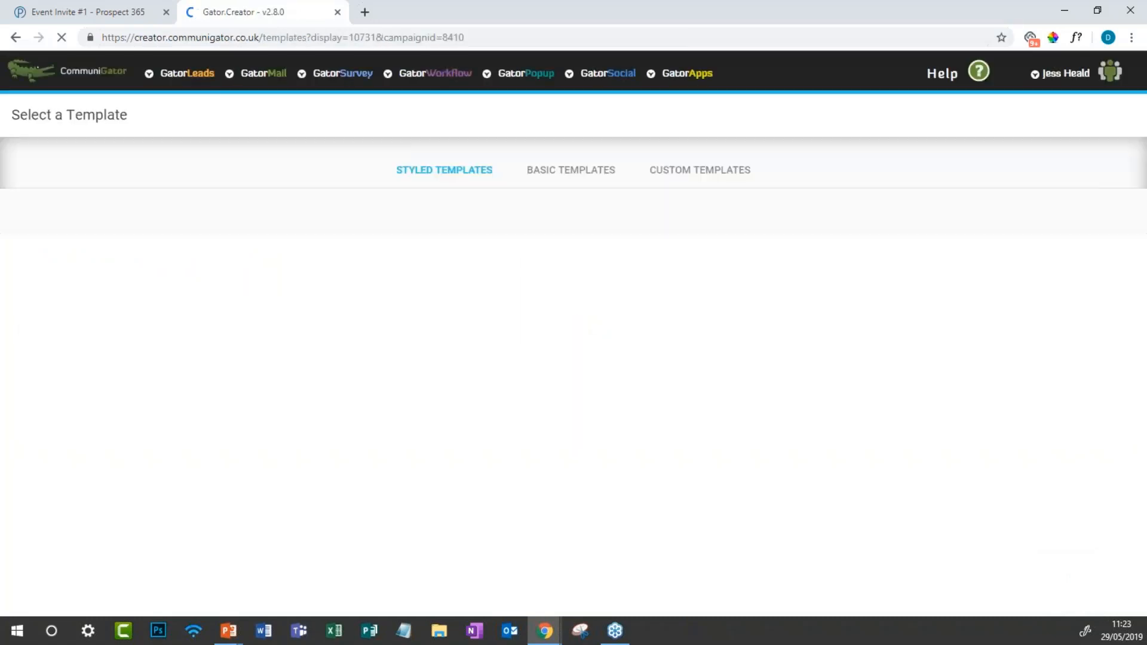
Step: Scroll through the Styled Templates to compare the available designs
{"action": "scroll", "coordinate": [570, 358], "scroll_direction": "down", "scroll_amount": 10}
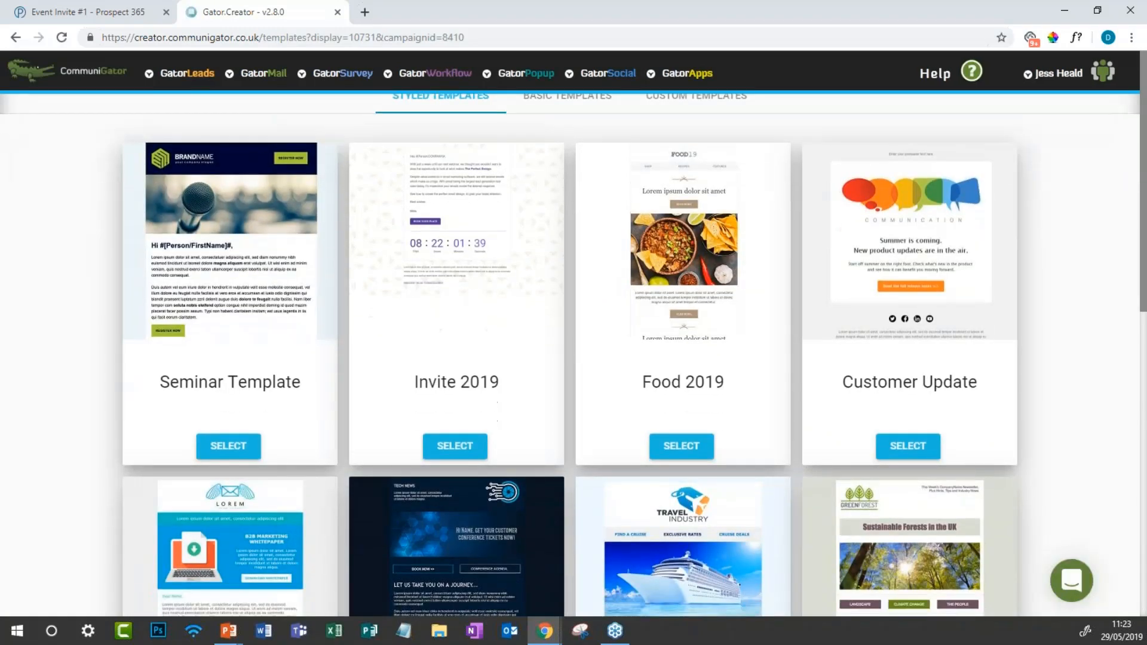
{"action": "scroll", "coordinate": [571, 359], "scroll_direction": "down", "scroll_amount": 1}
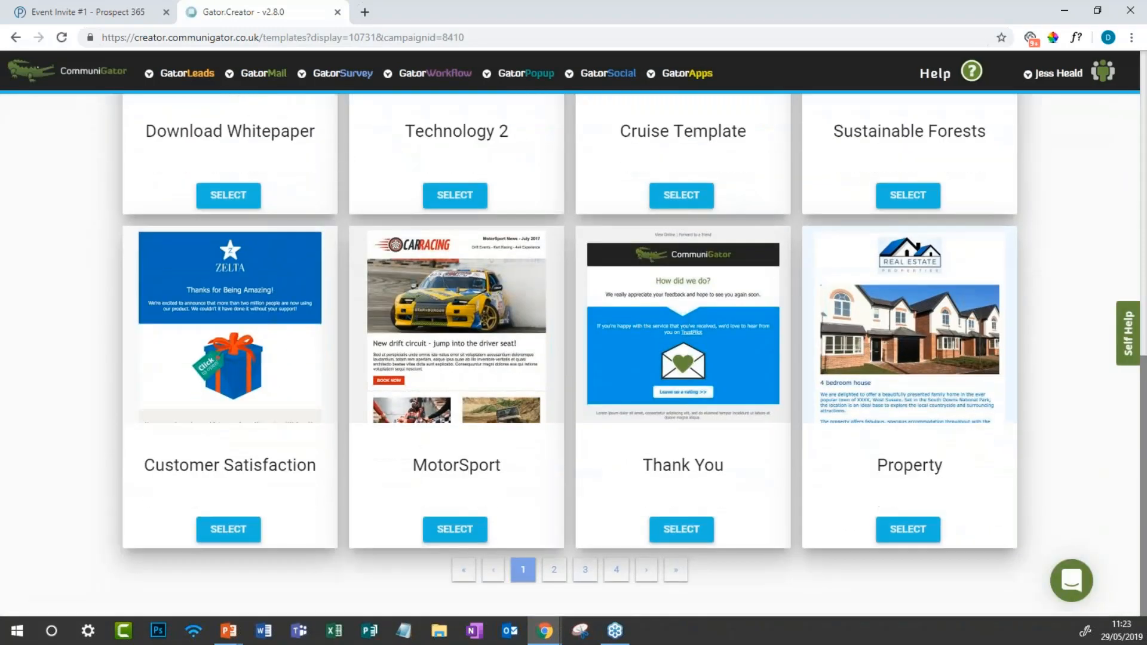
{"action": "scroll", "coordinate": [570, 359], "scroll_direction": "up", "scroll_amount": 11}
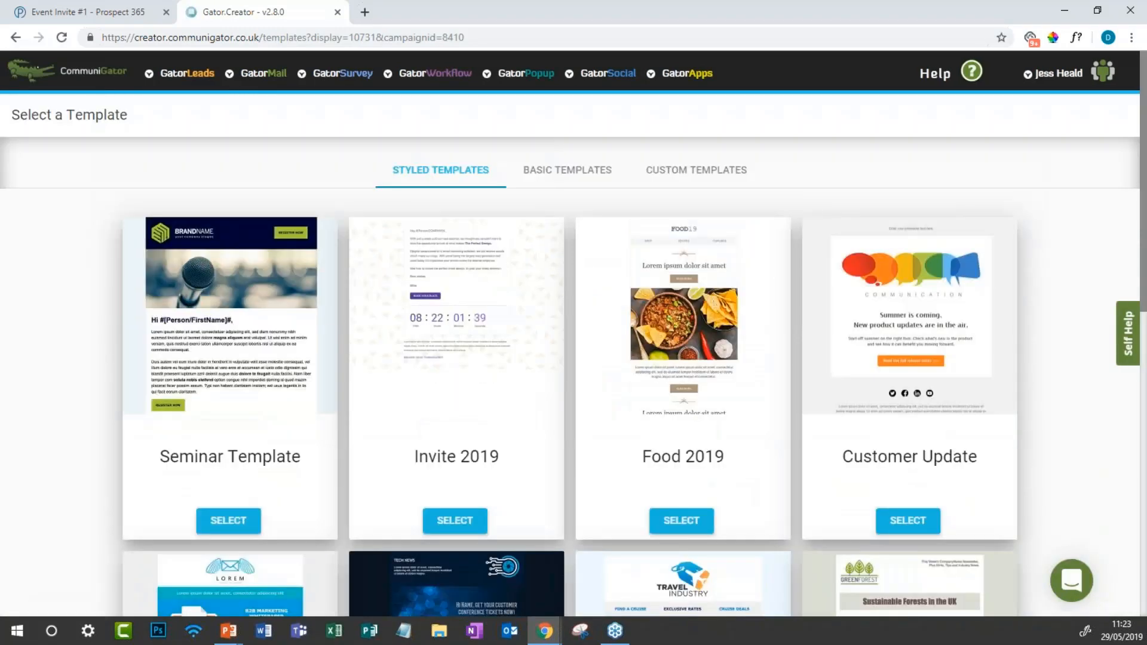
{"action": "scroll", "coordinate": [571, 358], "scroll_direction": "down", "scroll_amount": 1}
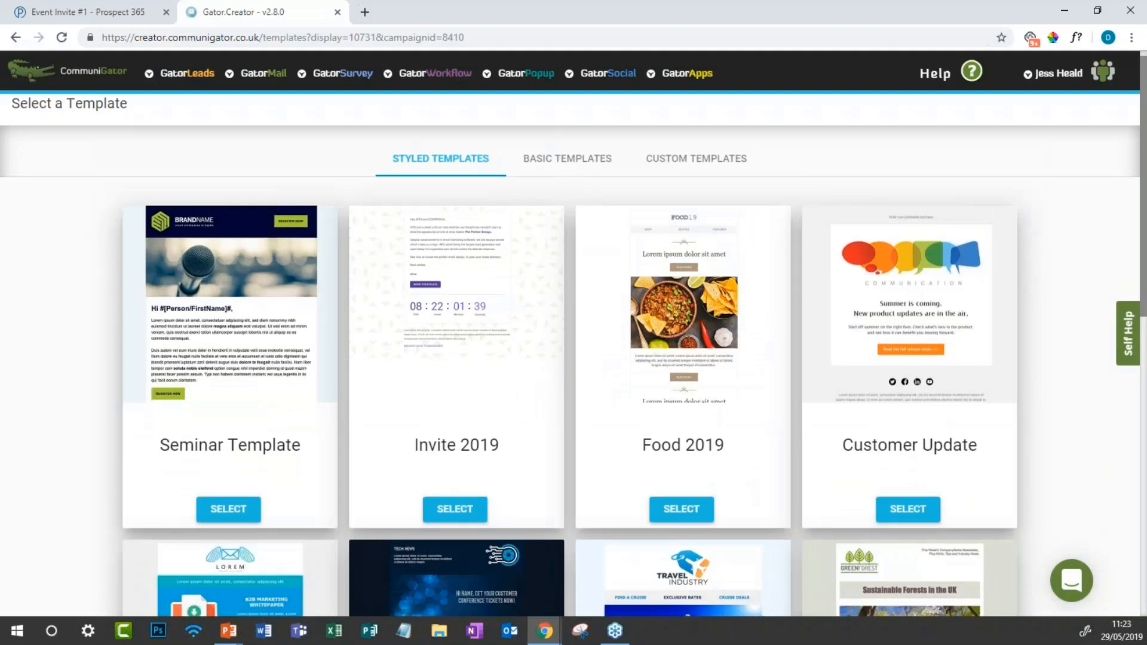
{"action": "scroll", "coordinate": [571, 359], "scroll_direction": "up", "scroll_amount": 1}
{"action": "scroll", "coordinate": [570, 359], "scroll_direction": "down", "scroll_amount": 10}
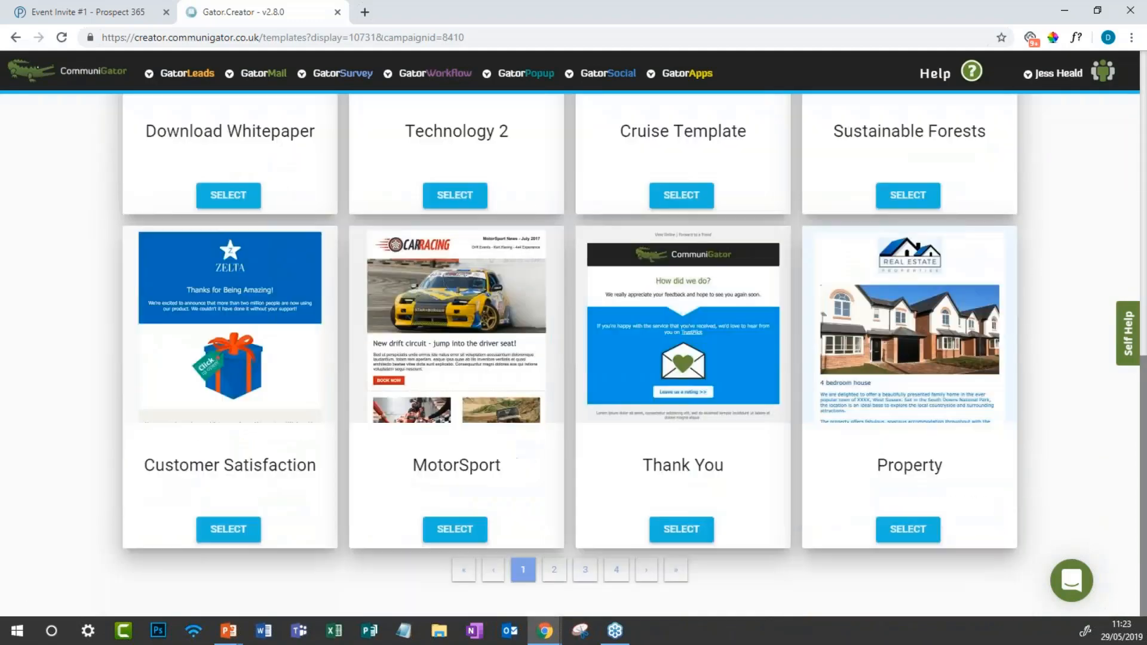
{"action": "scroll", "coordinate": [571, 359], "scroll_direction": "up", "scroll_amount": 10}
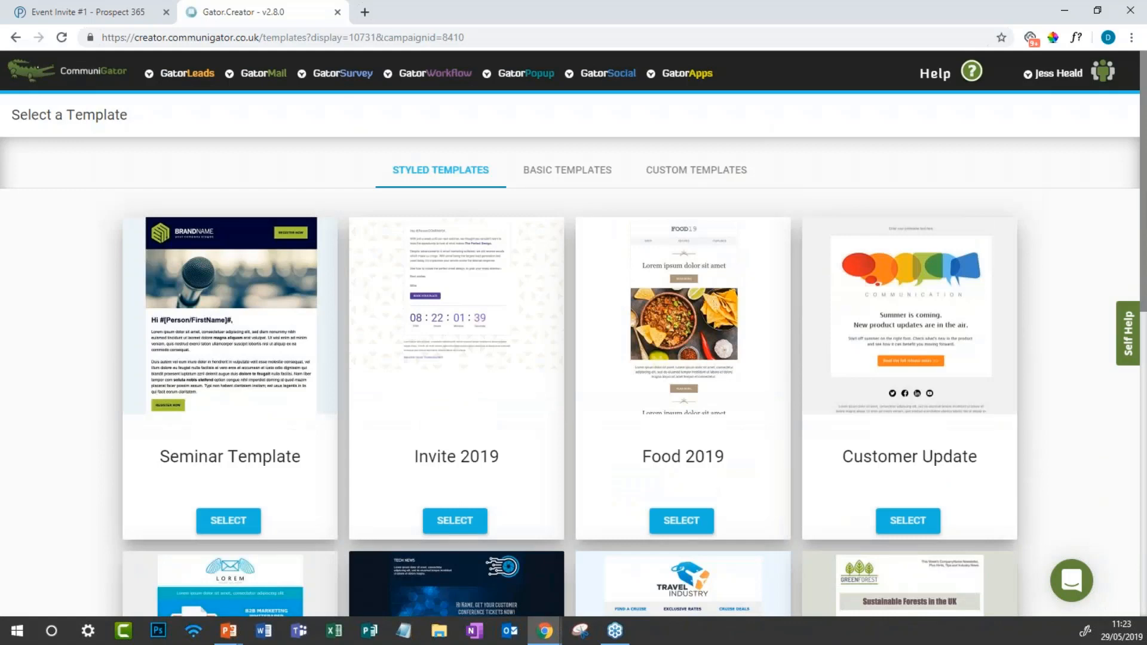
{"action": "scroll", "coordinate": [571, 359], "scroll_direction": "down", "scroll_amount": 1}
{"action": "scroll", "coordinate": [571, 358], "scroll_direction": "down", "scroll_amount": 2}
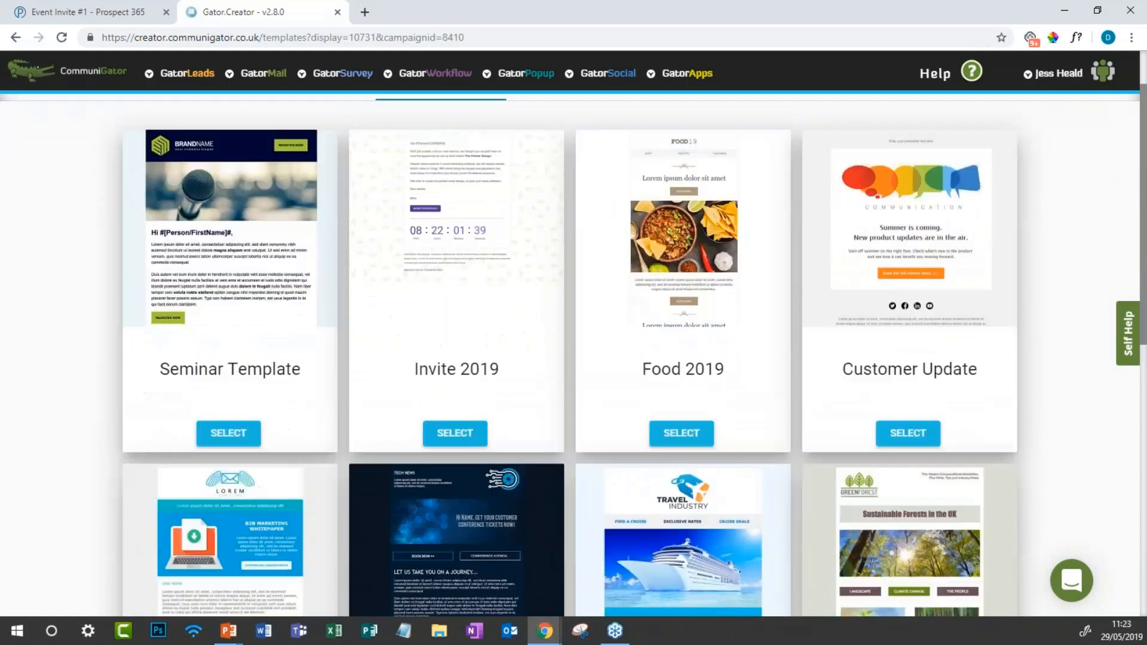
{"action": "scroll", "coordinate": [570, 359], "scroll_direction": "down", "scroll_amount": 5}
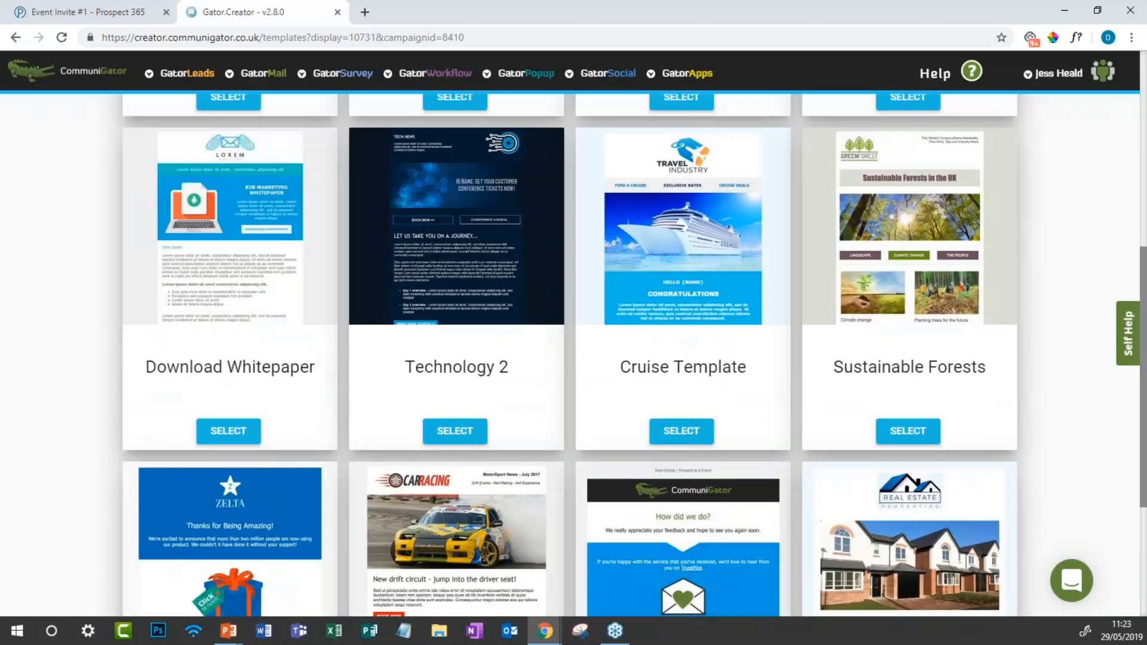
{"action": "scroll", "coordinate": [315, 333], "scroll_direction": "up", "scroll_amount": 7}
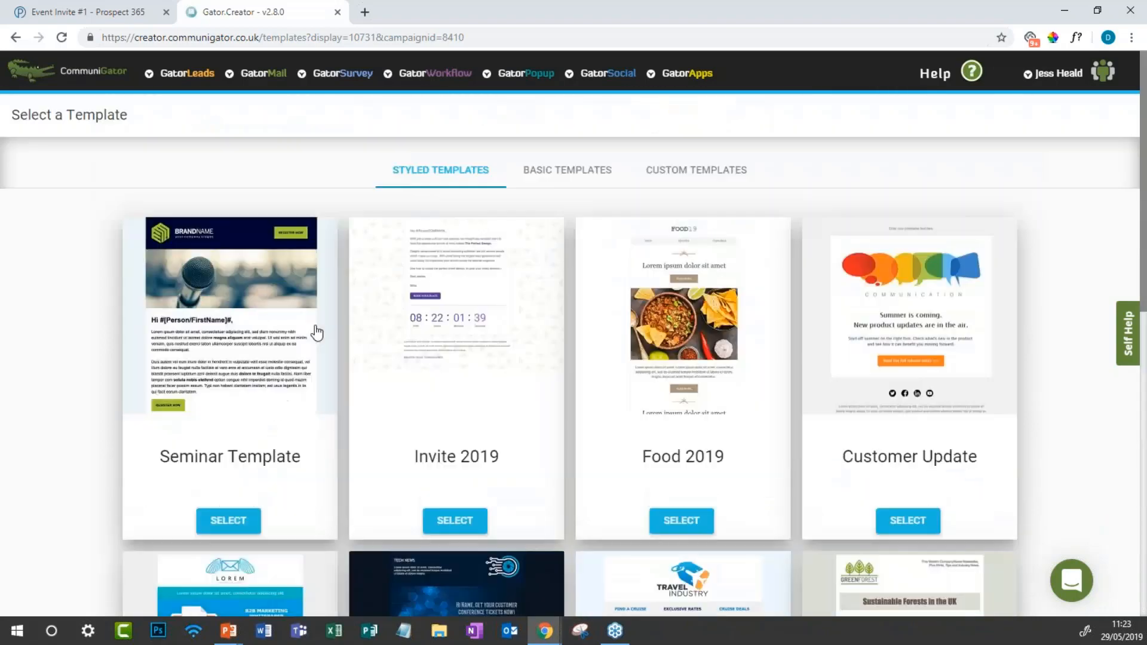
Step: Switch to the Basic Templates and preview the third, two-column layout full size
{"action": "left_click", "coordinate": [544, 180]}
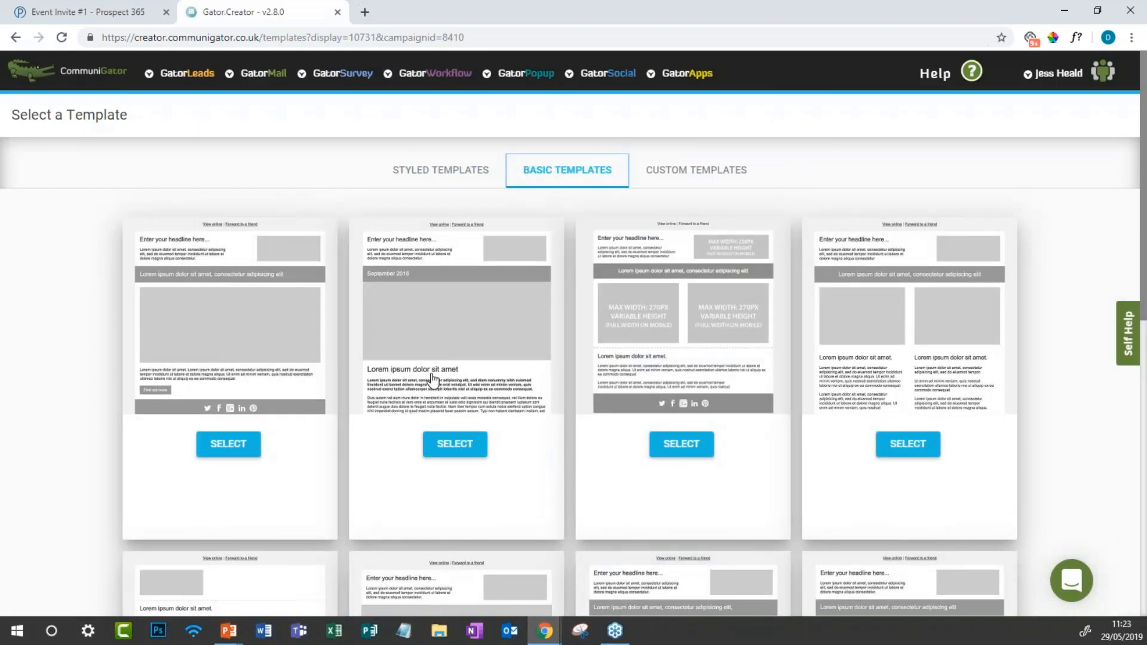
{"action": "scroll", "coordinate": [418, 394], "scroll_direction": "down", "scroll_amount": 1}
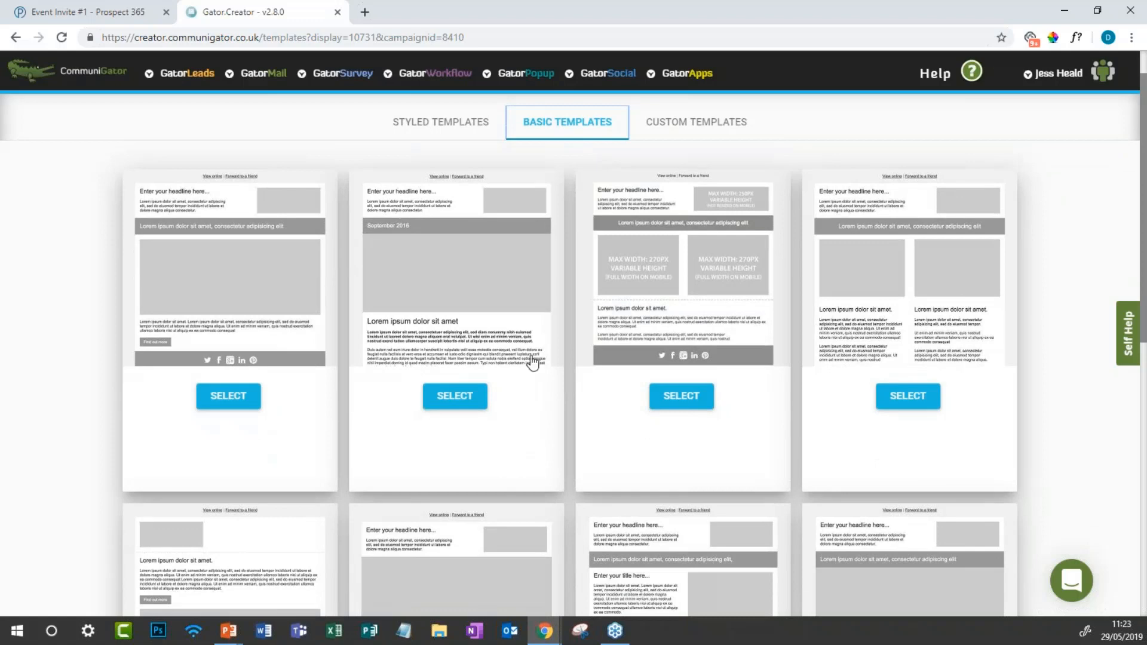
{"action": "left_click", "coordinate": [688, 331]}
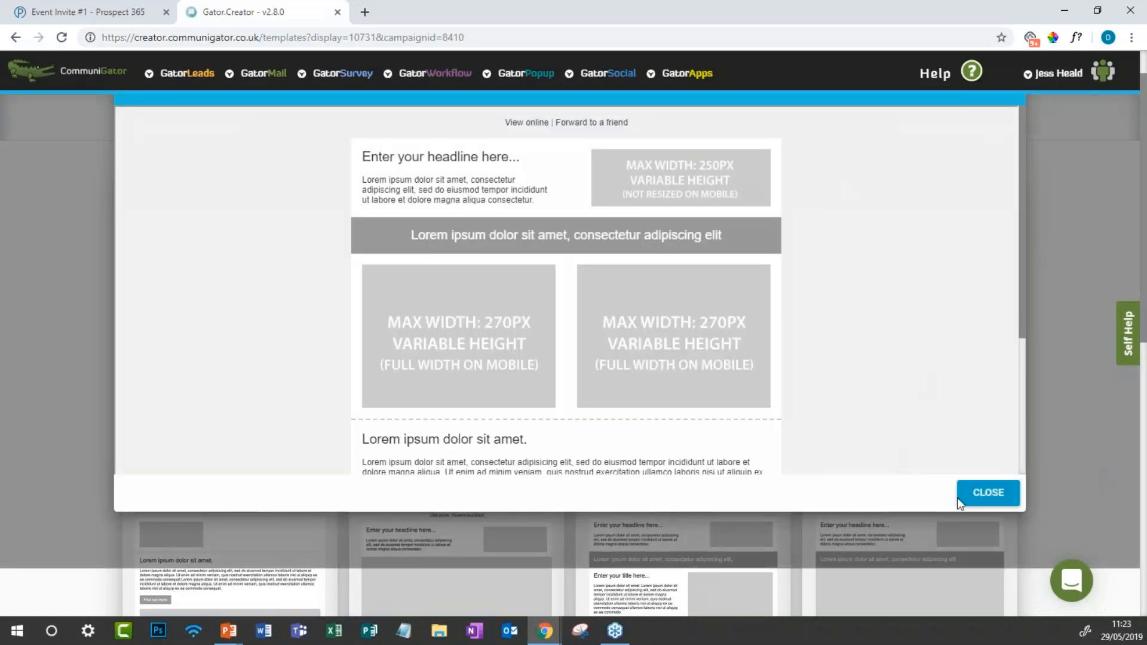
{"action": "left_click", "coordinate": [989, 494]}
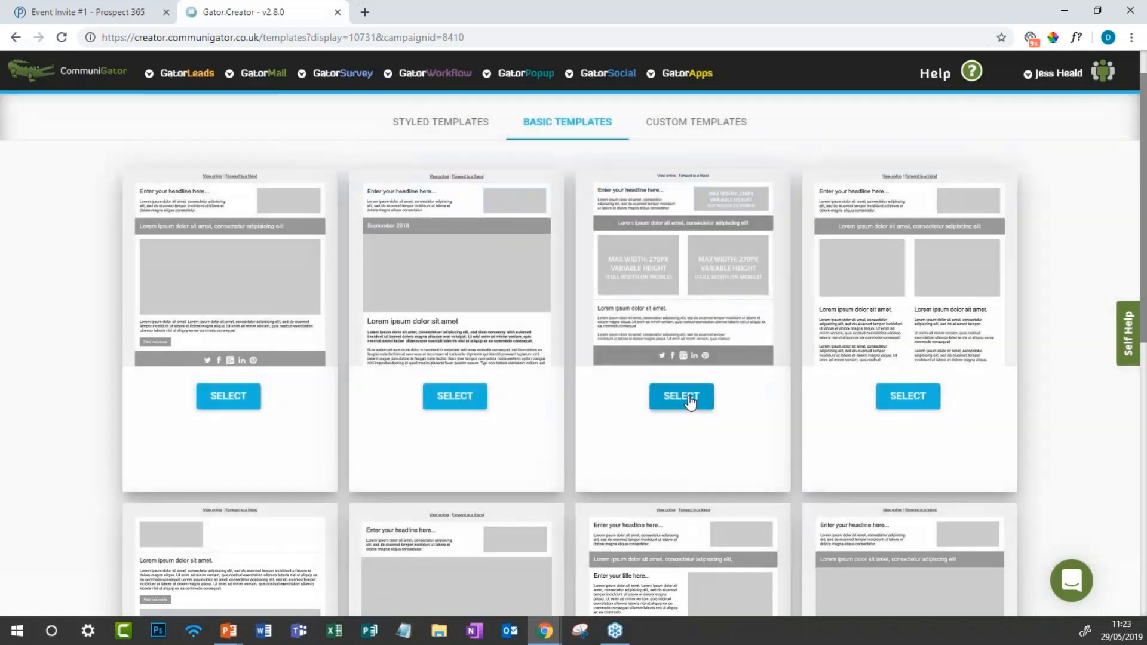
Step: Build the email from the third basic template, skipping the setup wizard straight to the content
{"action": "left_click", "coordinate": [689, 399]}
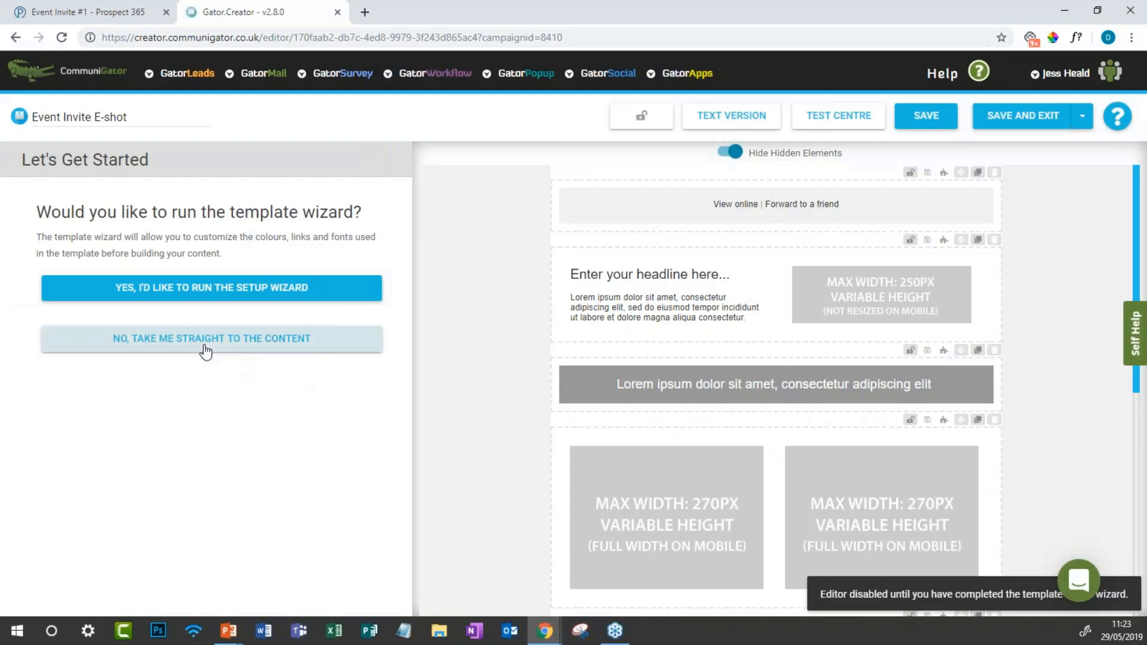
{"action": "left_click", "coordinate": [200, 348]}
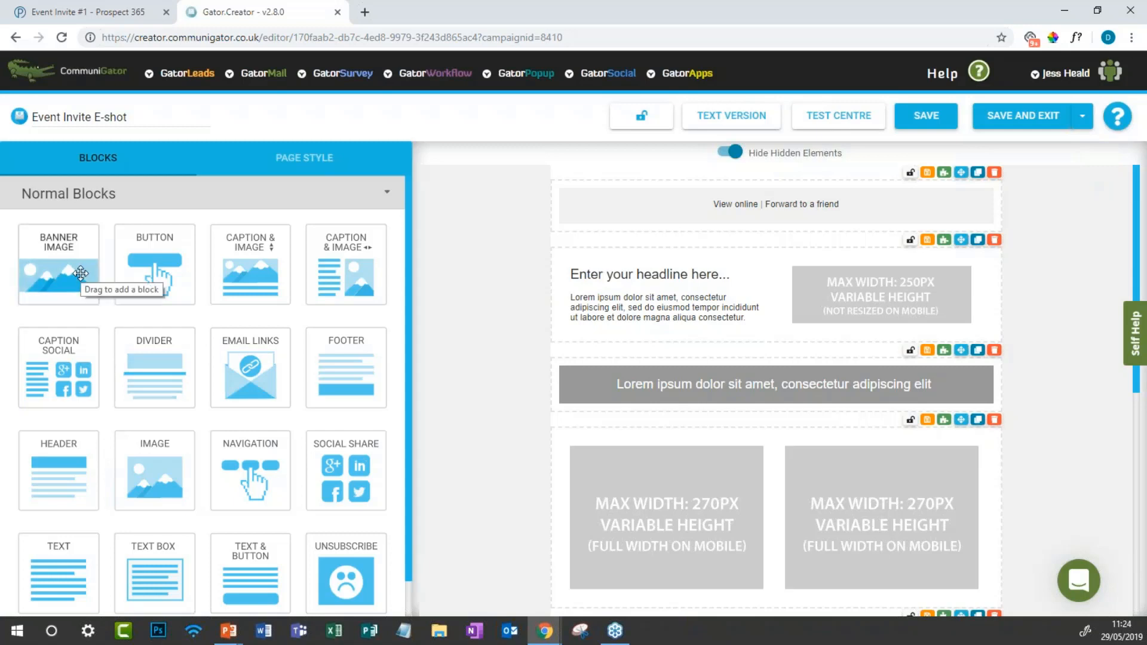
Step: Add a Button block under the view-online bar and a Navigation block beneath it
{"action": "left_click_drag", "start_coordinate": [155, 269], "coordinate": [640, 300]}
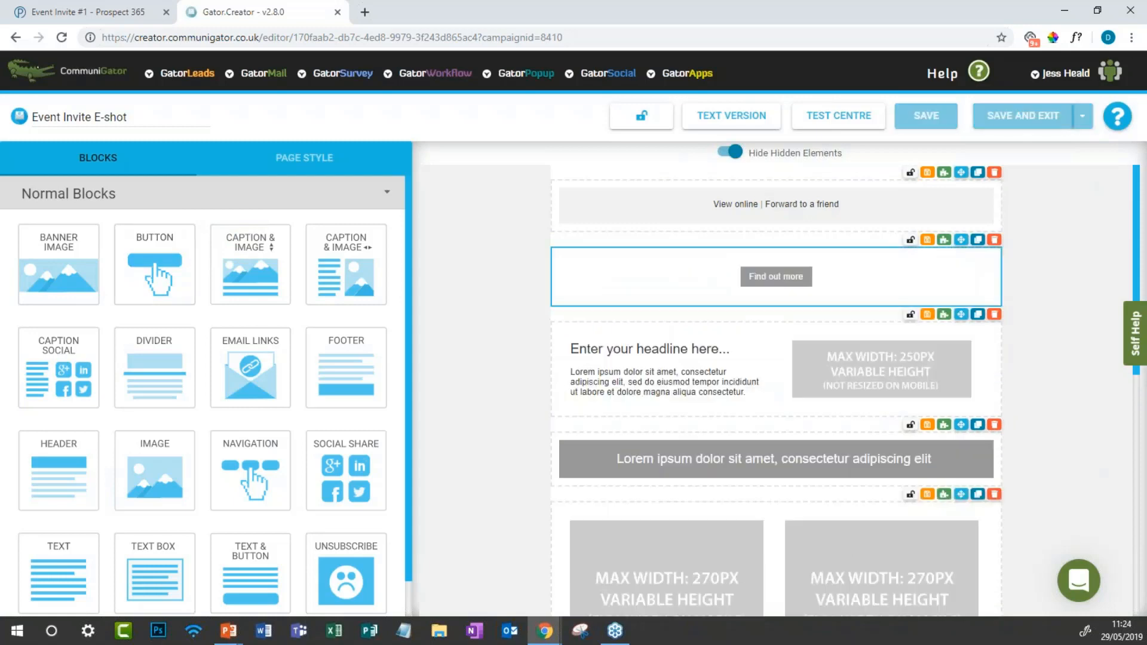
{"action": "scroll", "coordinate": [277, 422], "scroll_direction": "down", "scroll_amount": 1}
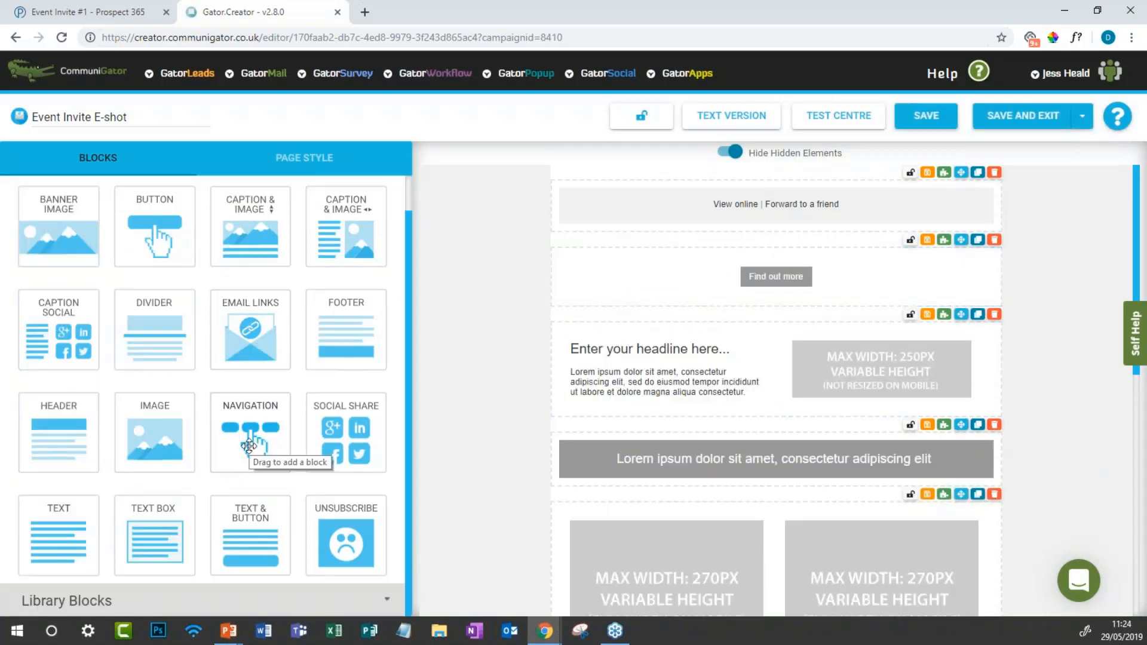
{"action": "left_click_drag", "start_coordinate": [257, 445], "coordinate": [726, 316]}
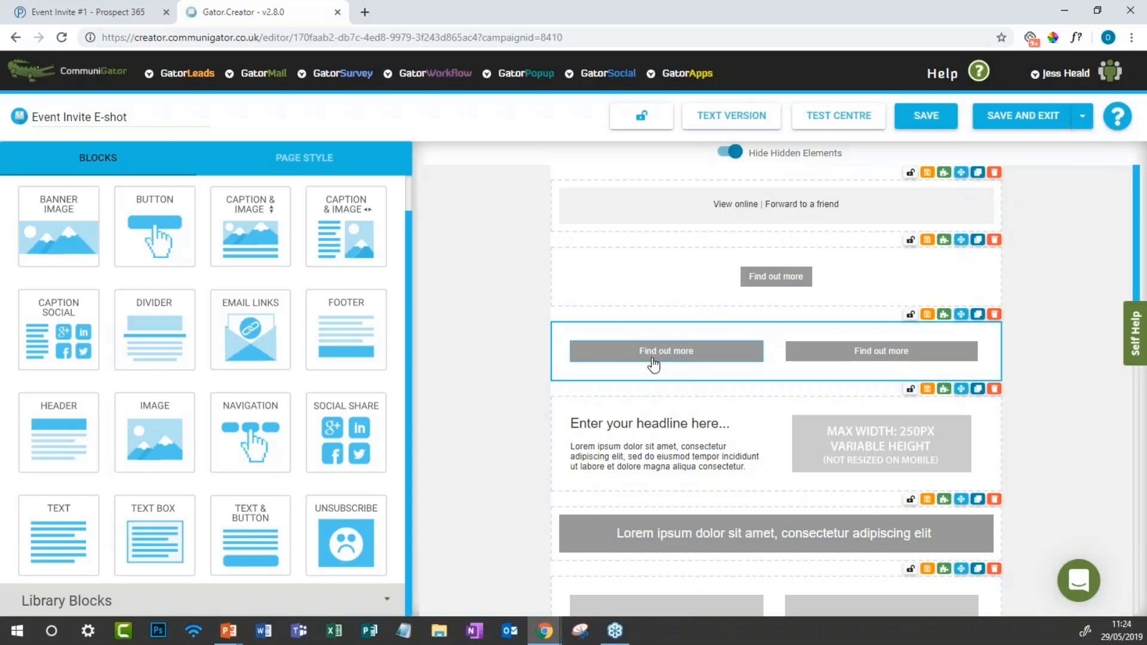
Step: Make the left navigation button's Find out more link open in a new window or tab
{"action": "left_click", "coordinate": [672, 357]}
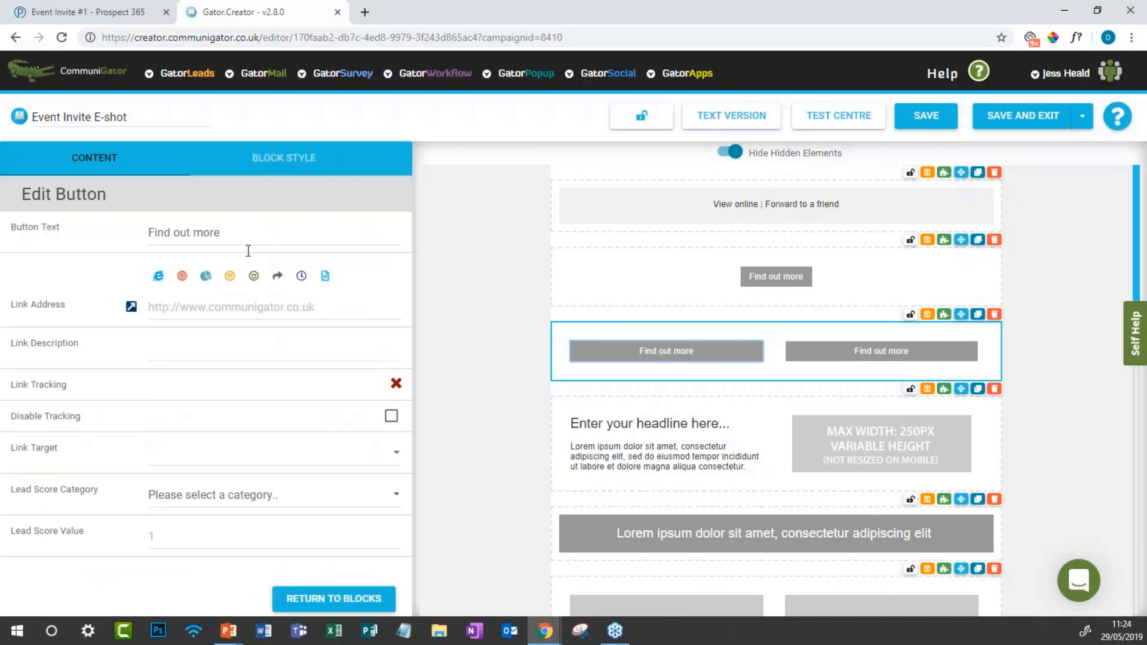
{"action": "left_click_drag", "start_coordinate": [221, 233], "coordinate": [93, 233]}
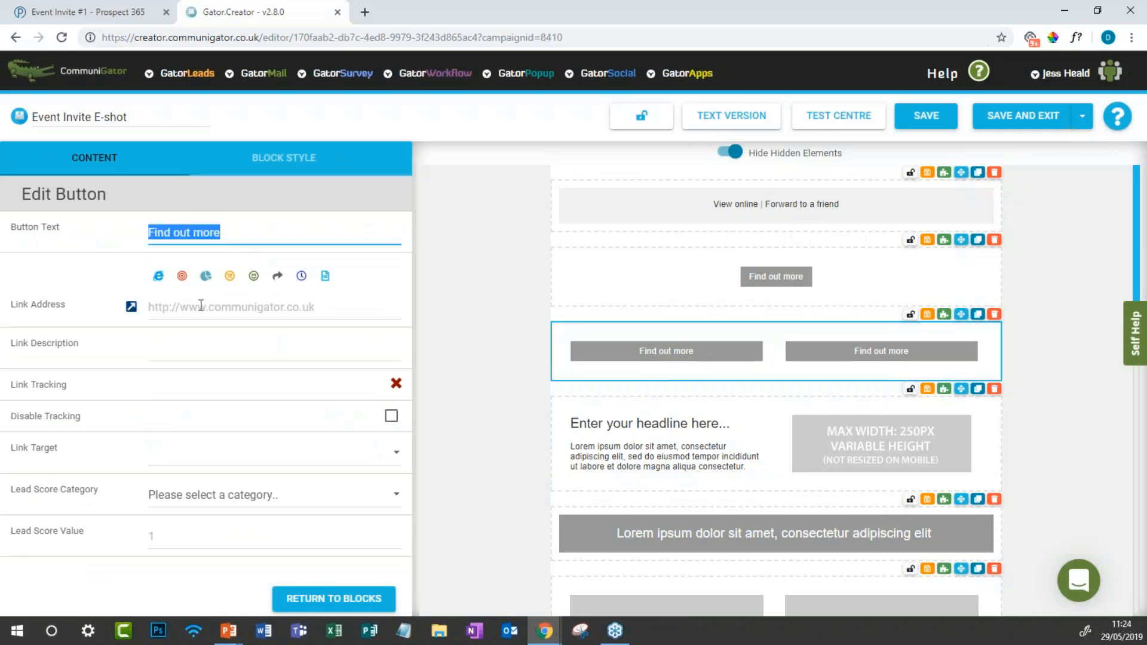
{"action": "left_click", "coordinate": [200, 305]}
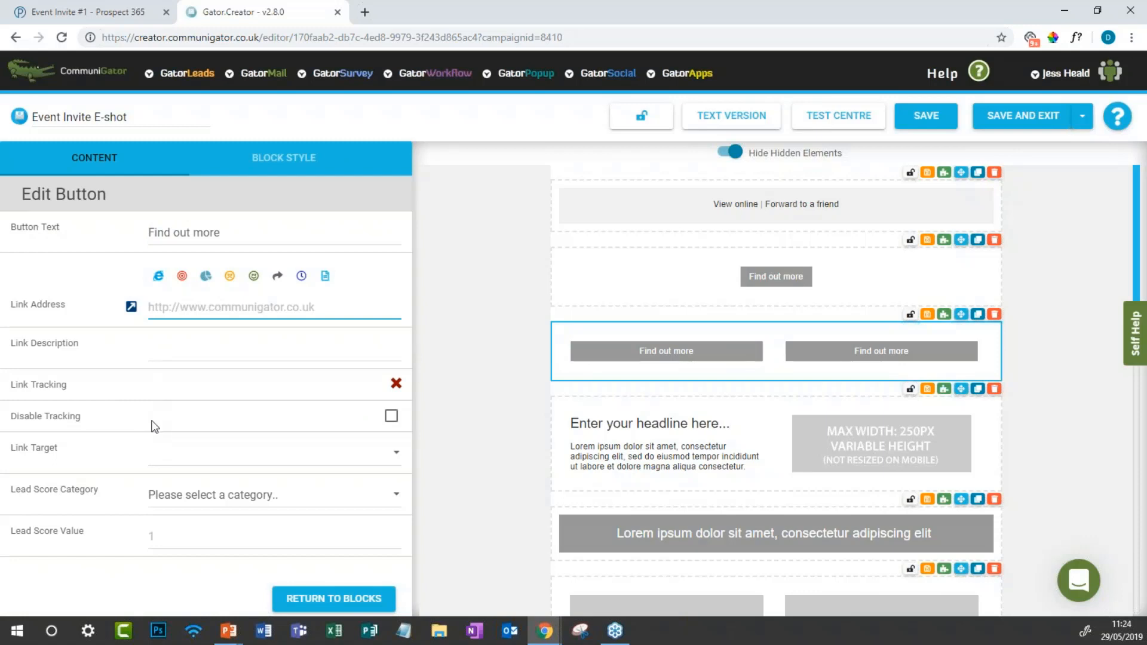
{"action": "left_click", "coordinate": [212, 496]}
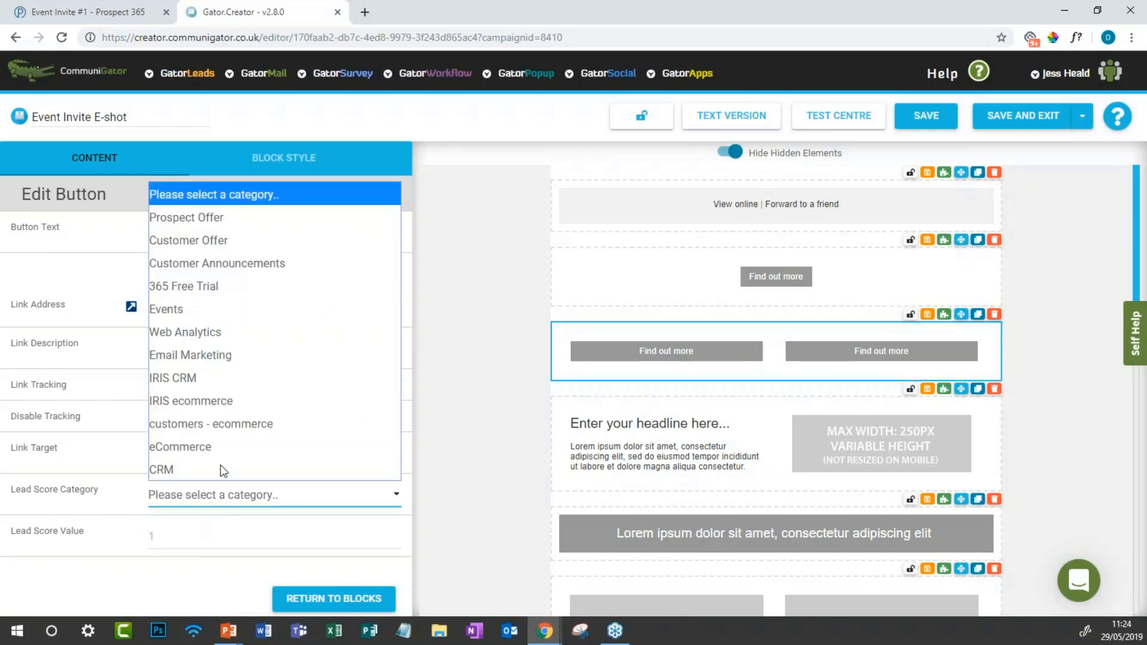
{"action": "left_click", "coordinate": [192, 526]}
{"action": "left_click", "coordinate": [199, 458]}
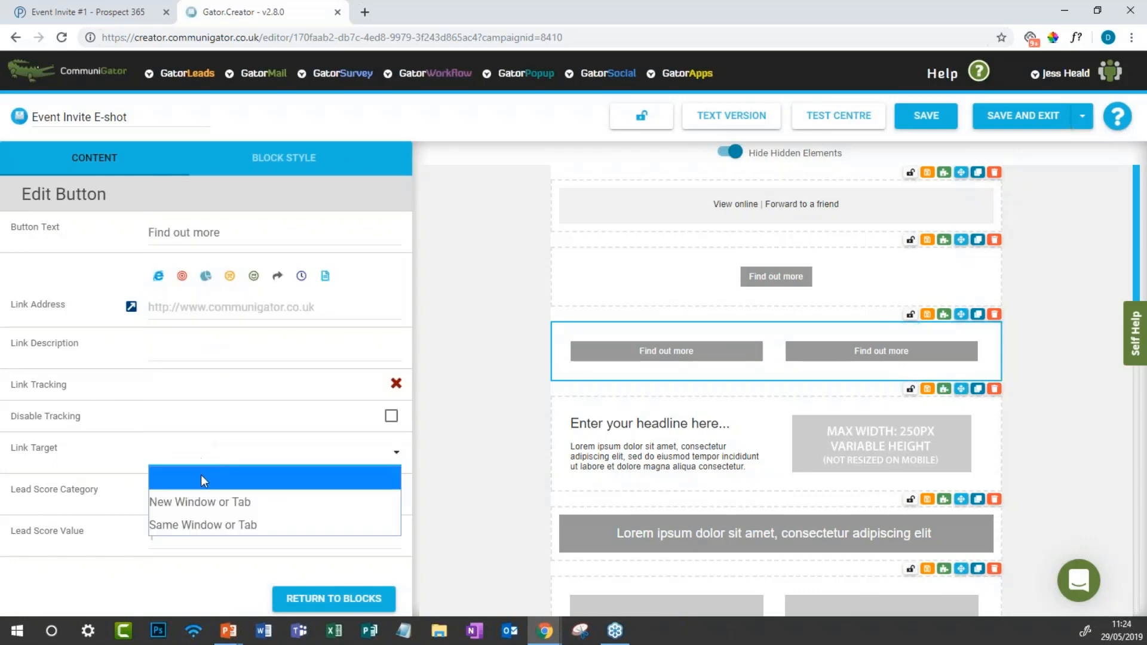
{"action": "left_click", "coordinate": [208, 501]}
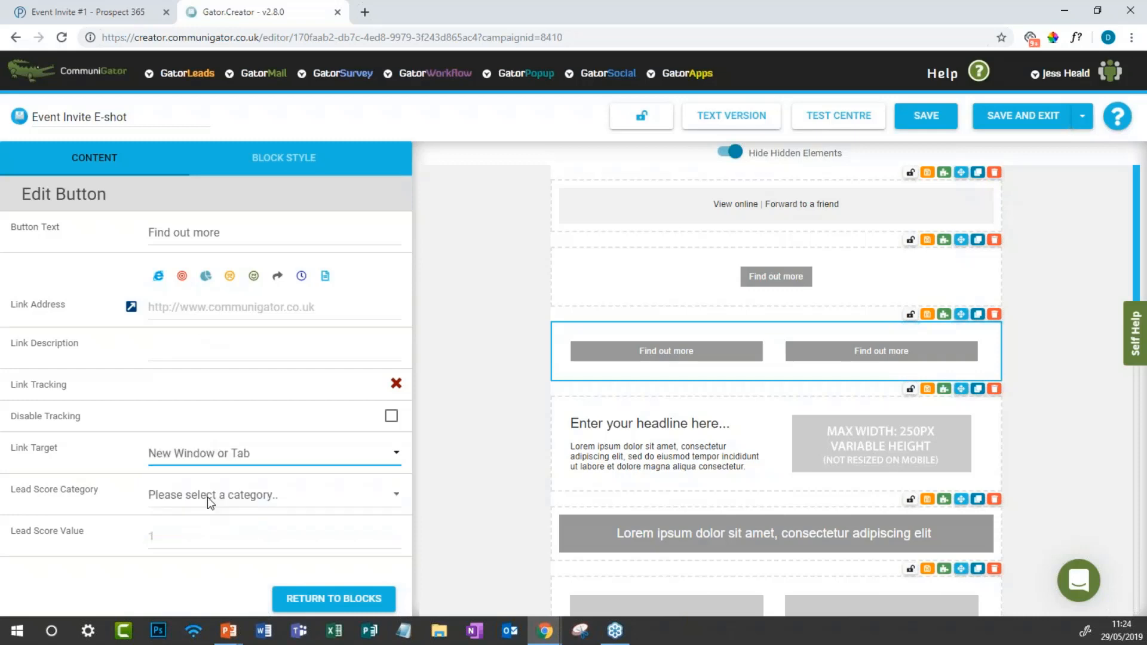
Step: Give the navigation block three buttons and a dark red #992222 button background
{"action": "left_click", "coordinate": [308, 173]}
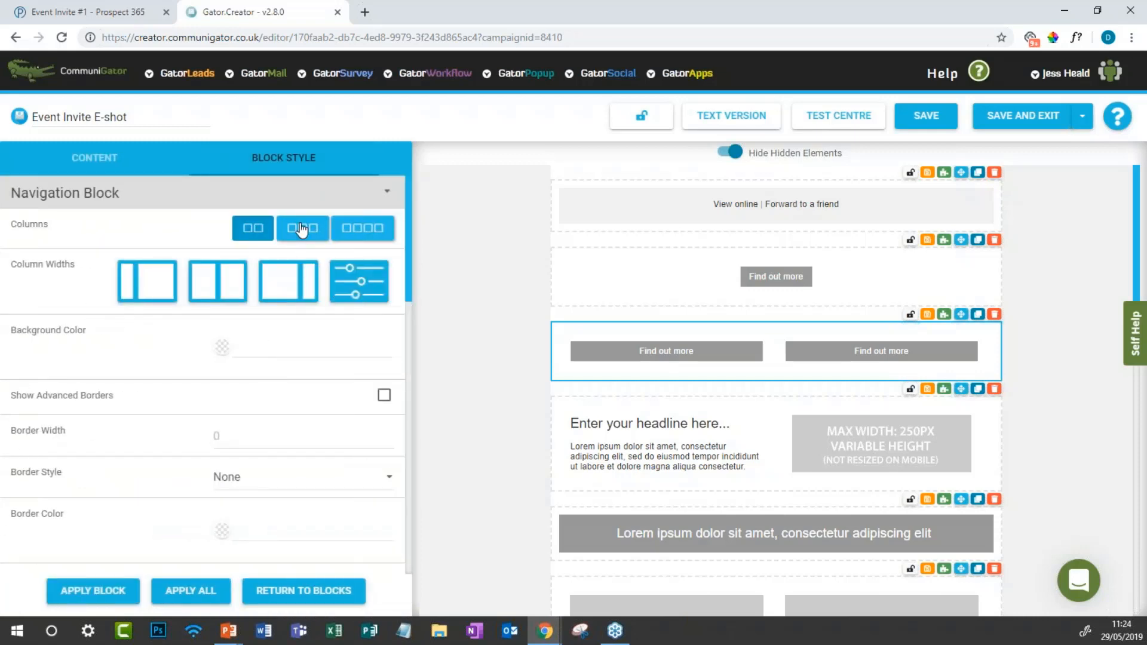
{"action": "left_click", "coordinate": [302, 229]}
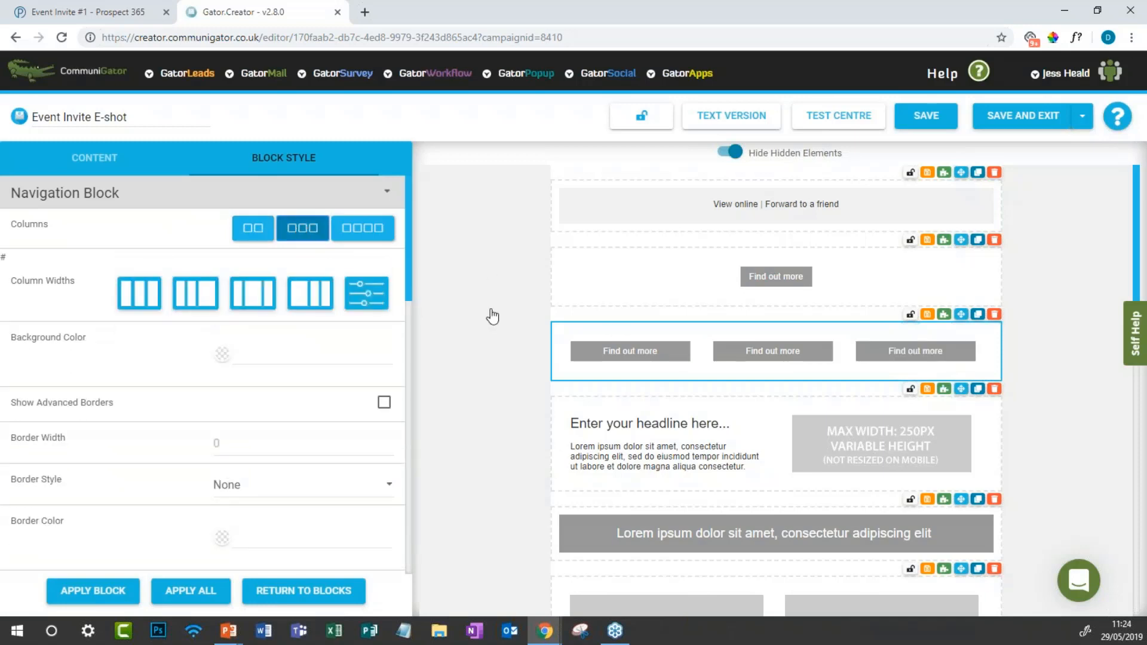
{"action": "scroll", "coordinate": [183, 377], "scroll_direction": "down", "scroll_amount": 7}
{"action": "scroll", "coordinate": [182, 376], "scroll_direction": "down", "scroll_amount": 2}
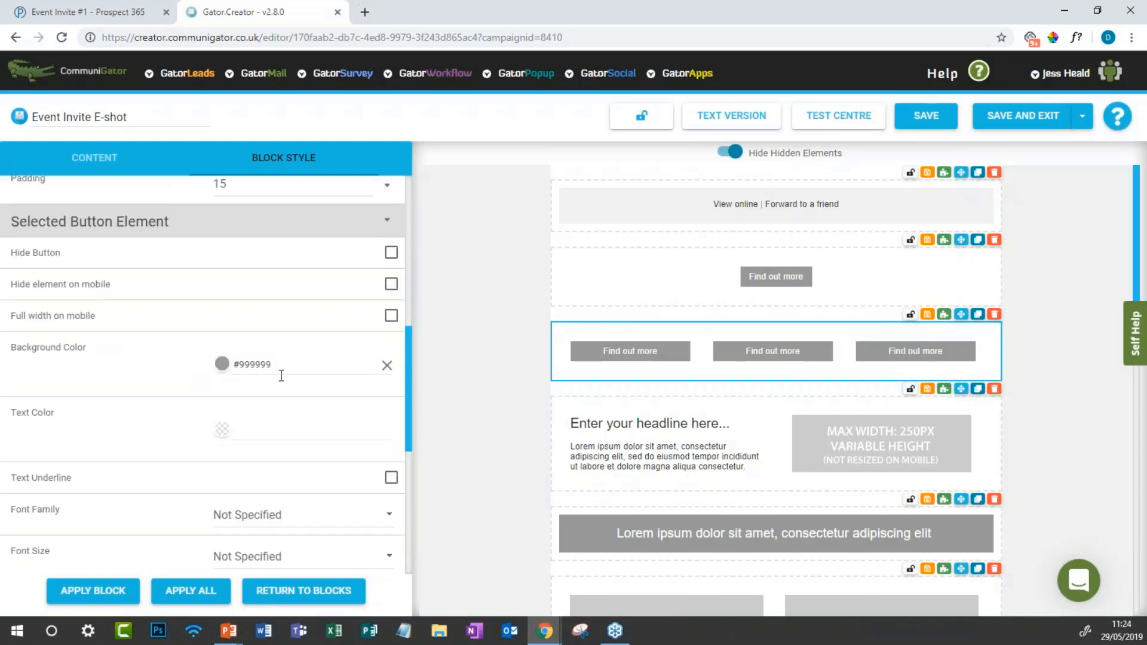
{"action": "left_click", "coordinate": [280, 375]}
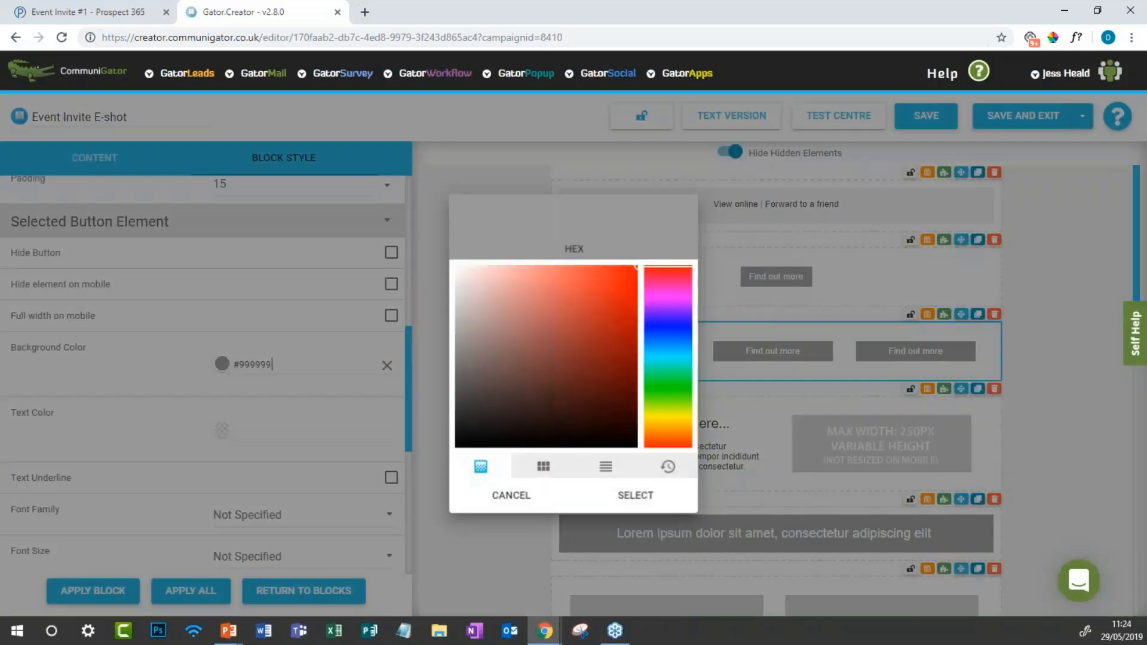
{"action": "left_click", "coordinate": [596, 338]}
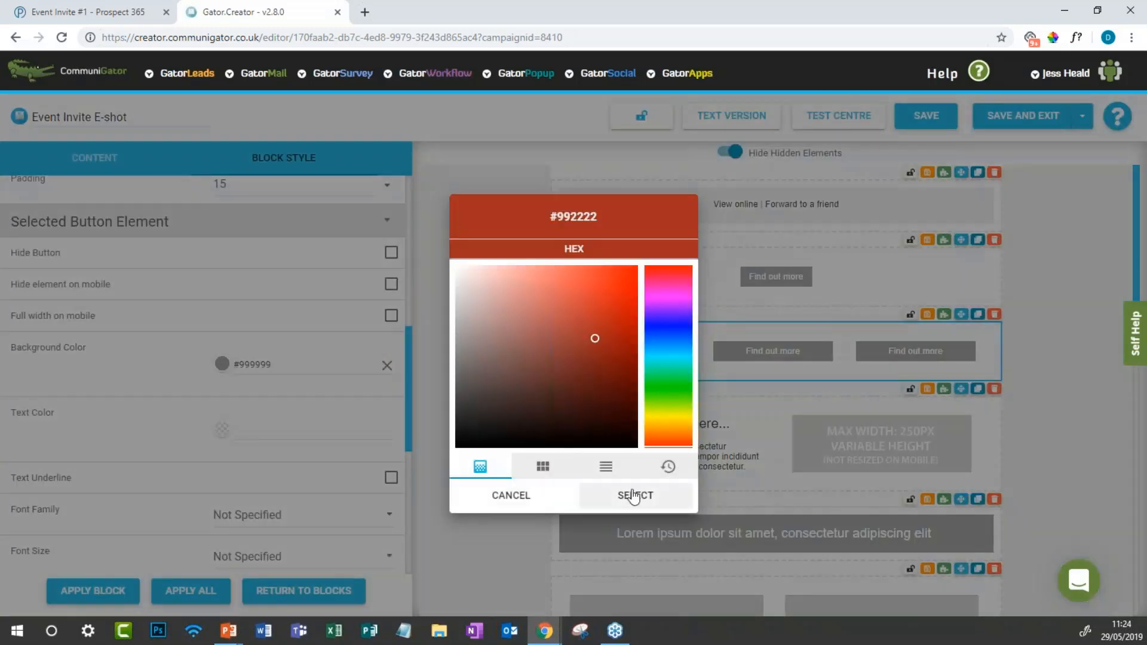
{"action": "left_click", "coordinate": [605, 505]}
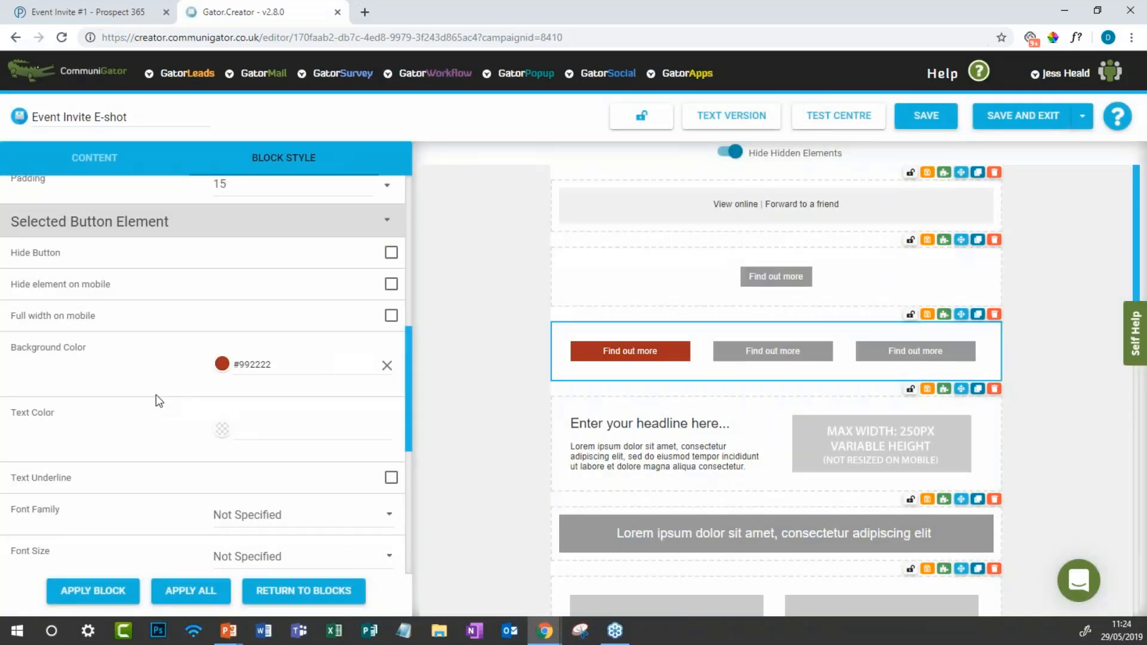
Step: Review the font family and size choices, leaving them unchanged, and go back to the blocks palette
{"action": "scroll", "coordinate": [156, 399], "scroll_direction": "down", "scroll_amount": 1}
{"action": "scroll", "coordinate": [187, 374], "scroll_direction": "down", "scroll_amount": 2}
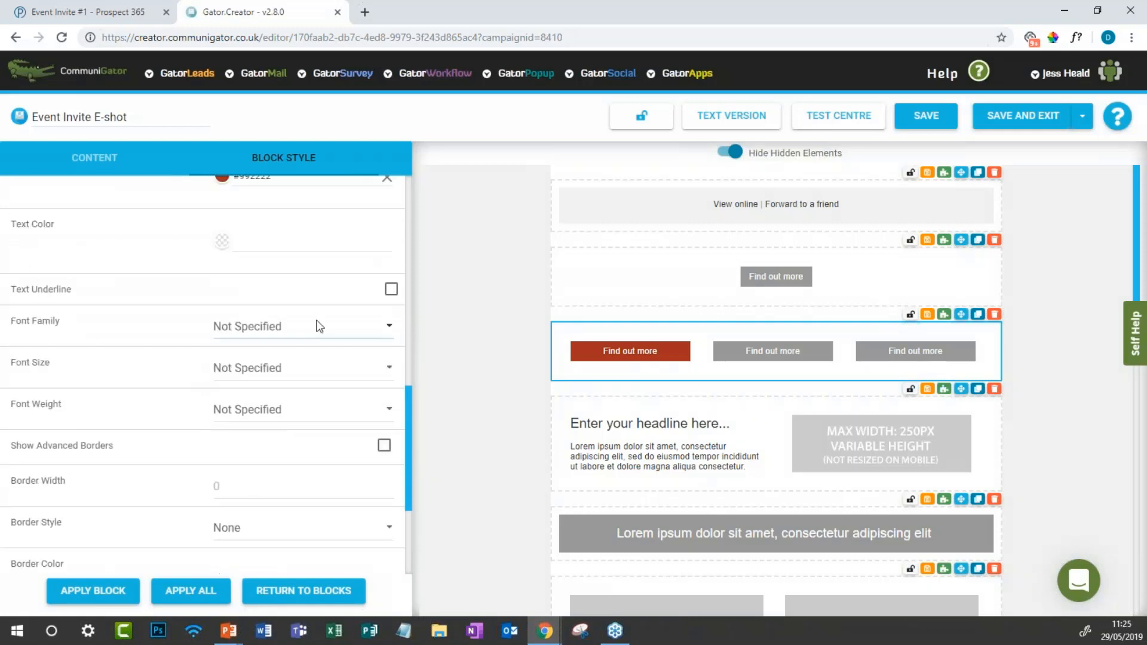
{"action": "left_click", "coordinate": [318, 326]}
{"action": "left_click", "coordinate": [295, 369]}
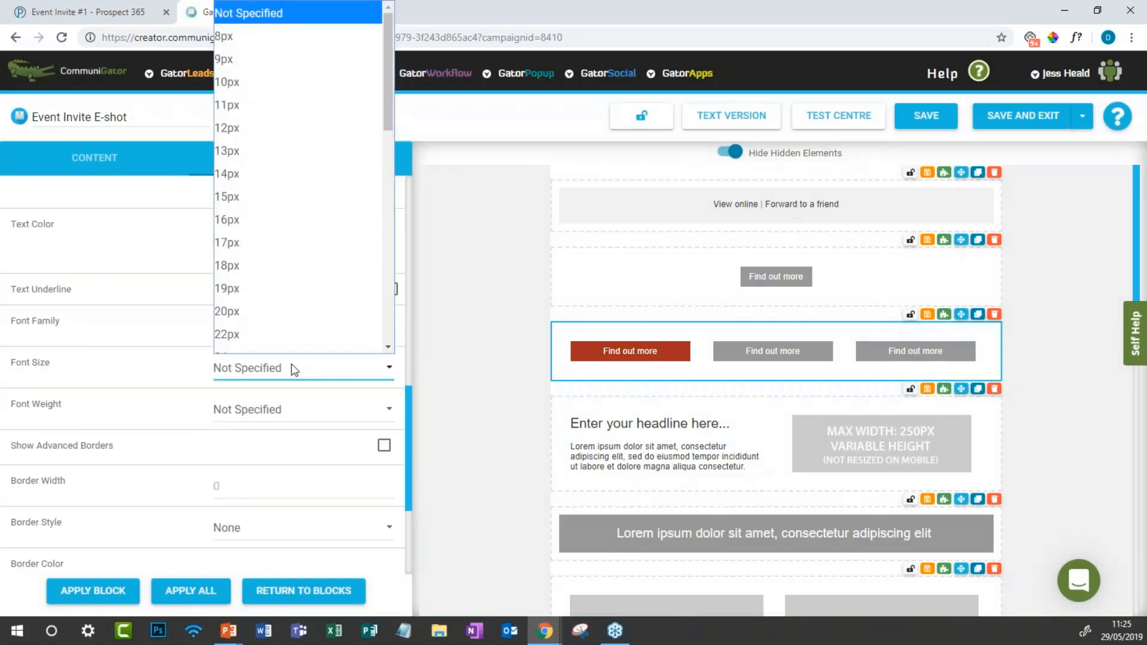
{"action": "left_click", "coordinate": [139, 418]}
{"action": "scroll", "coordinate": [139, 418], "scroll_direction": "down", "scroll_amount": 1}
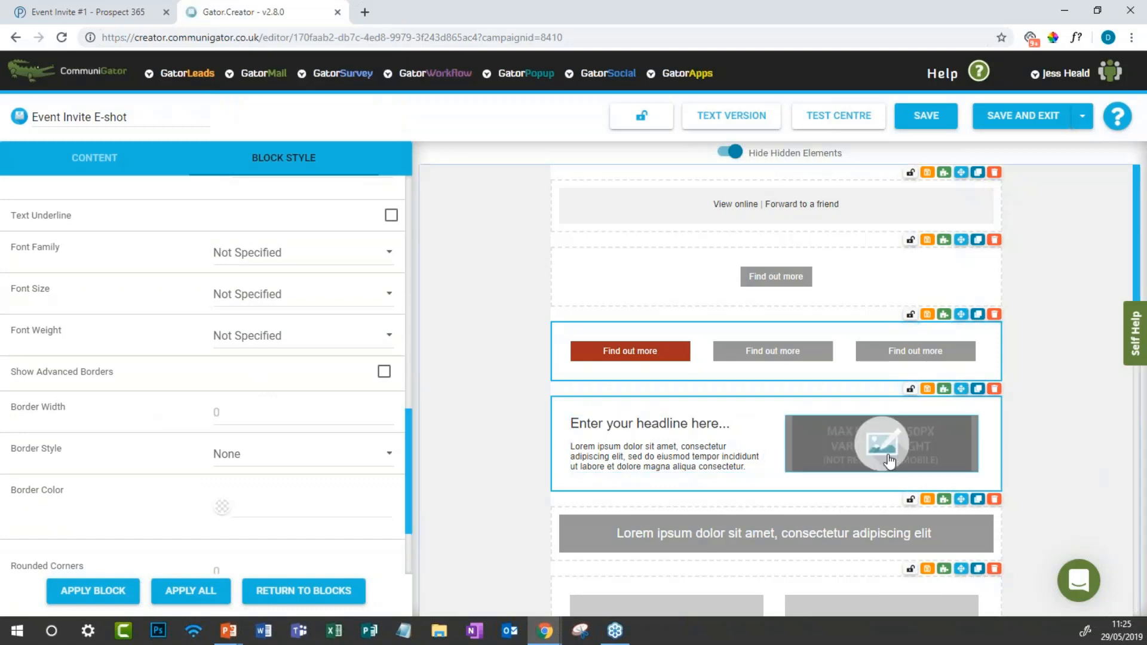
{"action": "scroll", "coordinate": [328, 558], "scroll_direction": "down", "scroll_amount": 1}
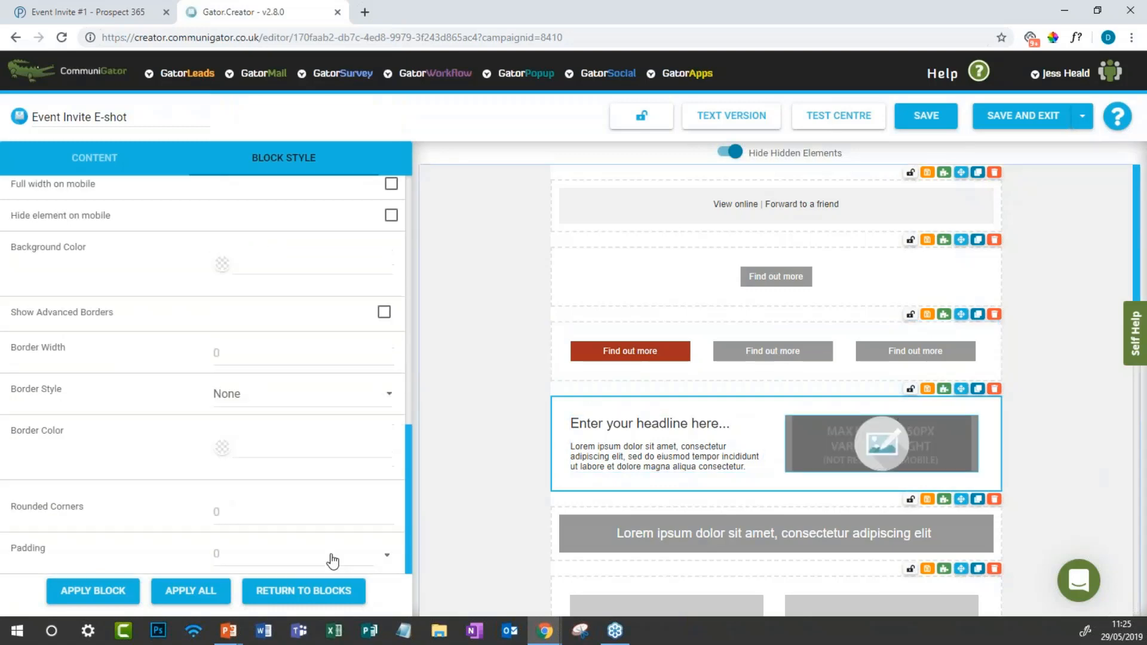
{"action": "left_click", "coordinate": [293, 605]}
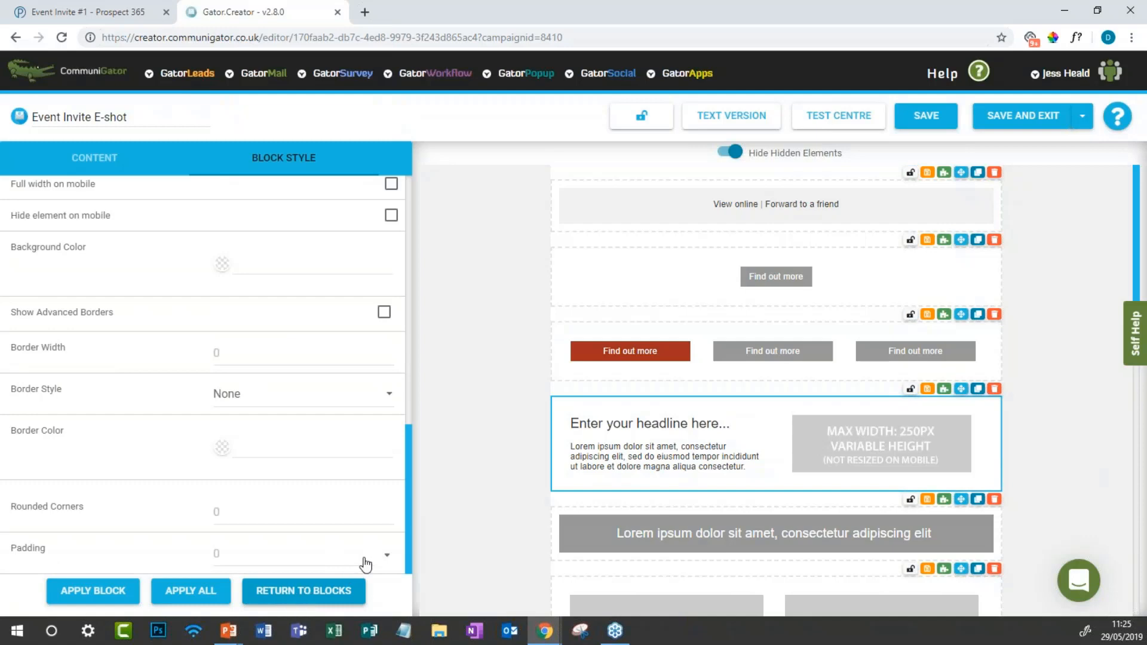
Step: Inspect the image block's content settings, then open the headline text beside the image
{"action": "left_click", "coordinate": [841, 460]}
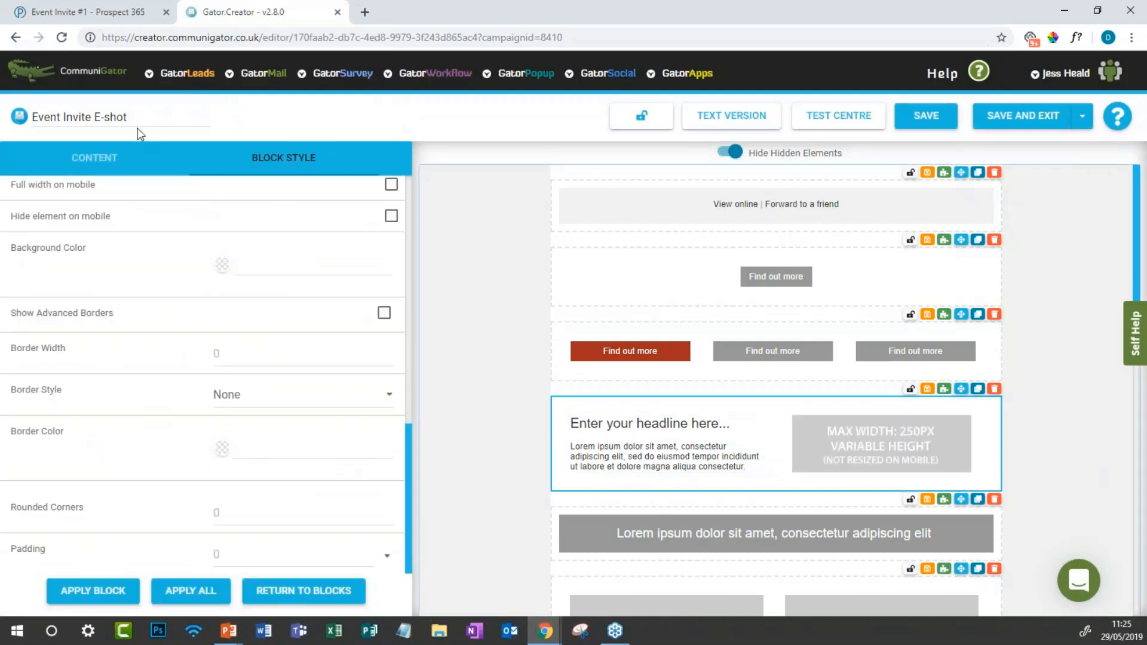
{"action": "left_click", "coordinate": [100, 162]}
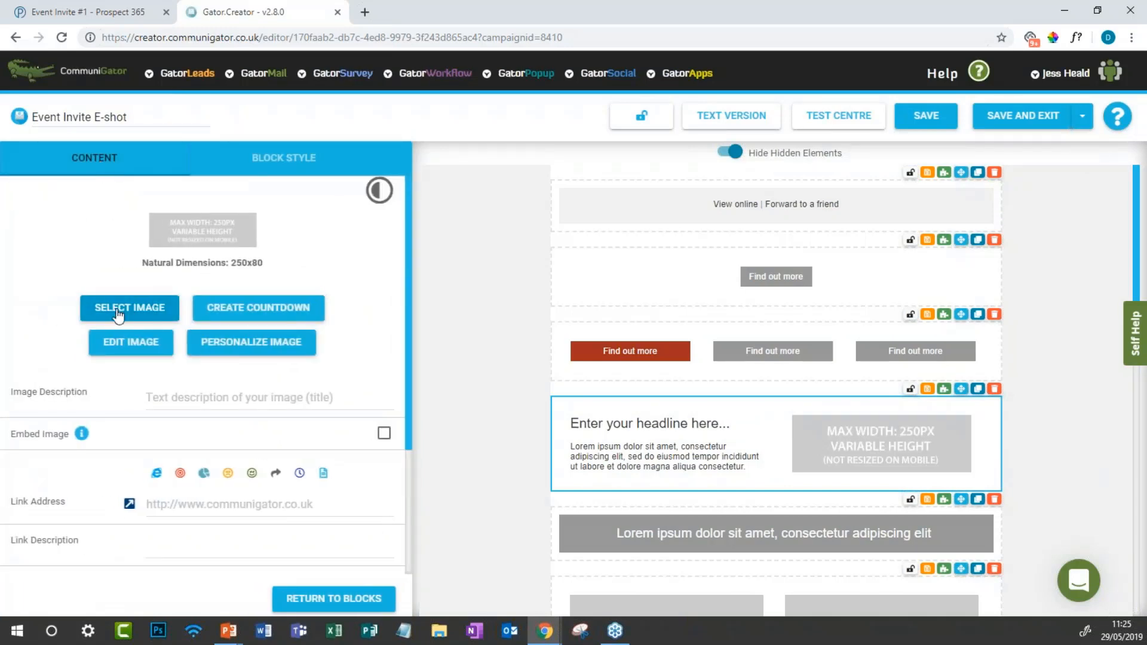
{"action": "mouse_move", "coordinate": [924, 461]}
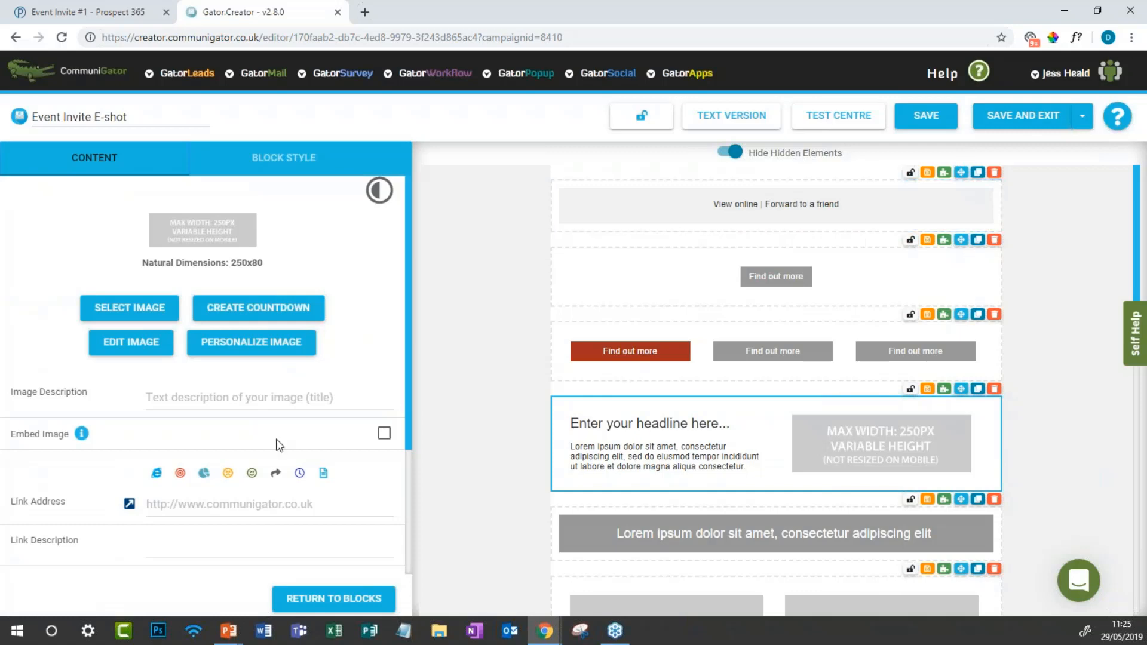
{"action": "left_click", "coordinate": [605, 465]}
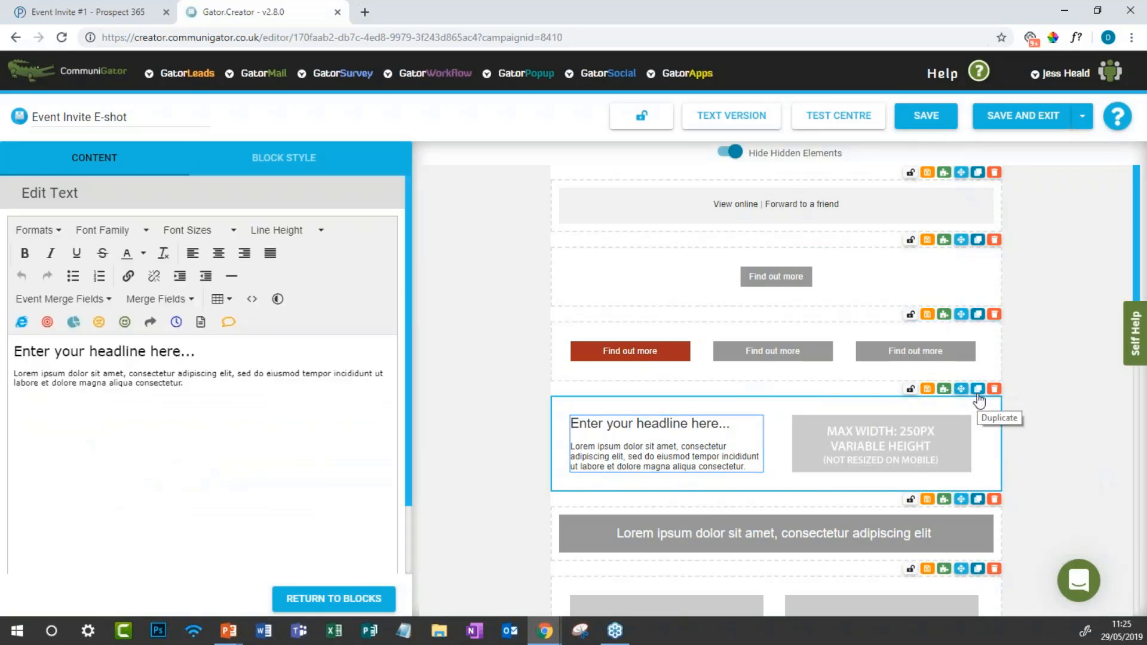
Step: Open the footer's company details text and cancel saving it to the block library
{"action": "scroll", "coordinate": [927, 454], "scroll_direction": "down", "scroll_amount": 5}
{"action": "scroll", "coordinate": [928, 454], "scroll_direction": "down", "scroll_amount": 3}
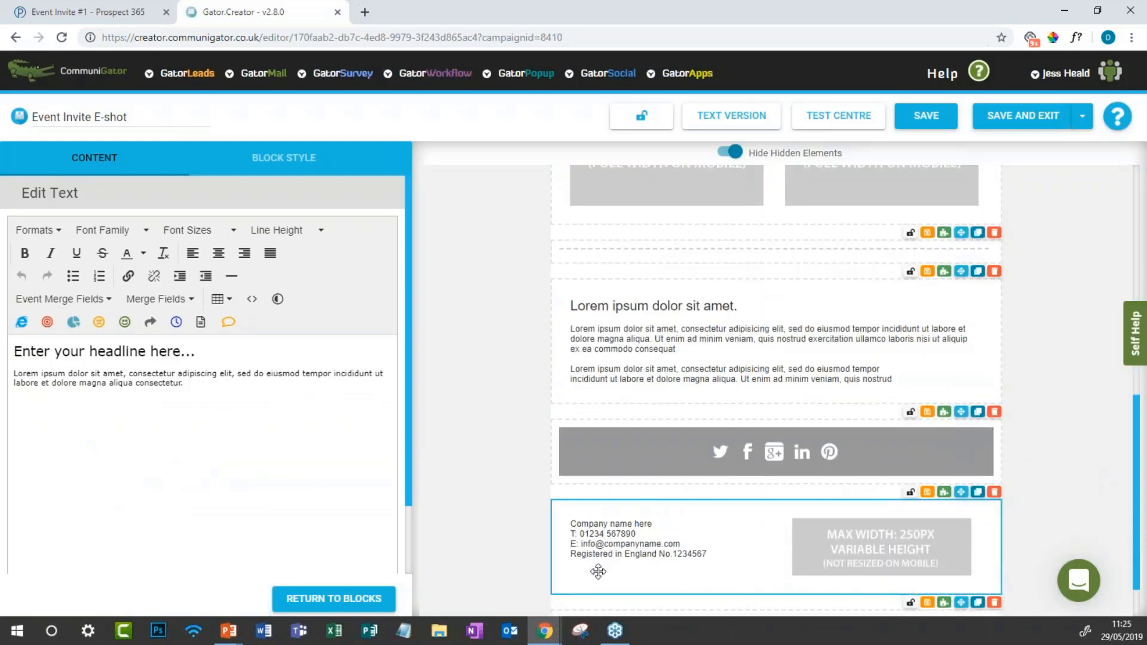
{"action": "left_click", "coordinate": [668, 546]}
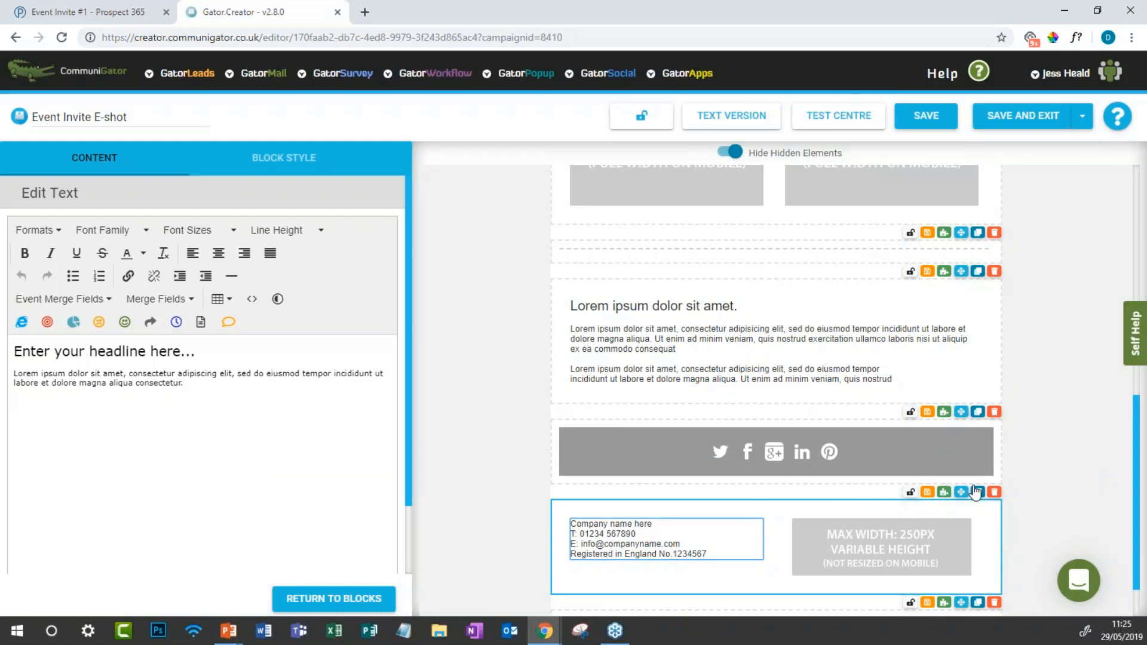
{"action": "left_click", "coordinate": [929, 492]}
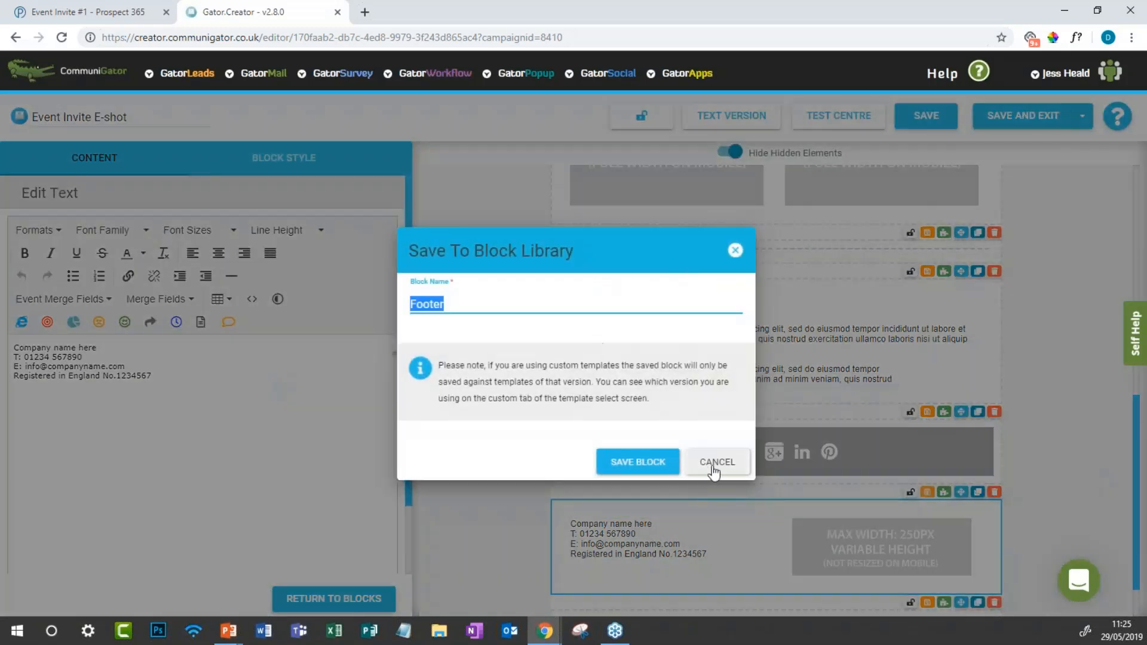
{"action": "left_click", "coordinate": [716, 462]}
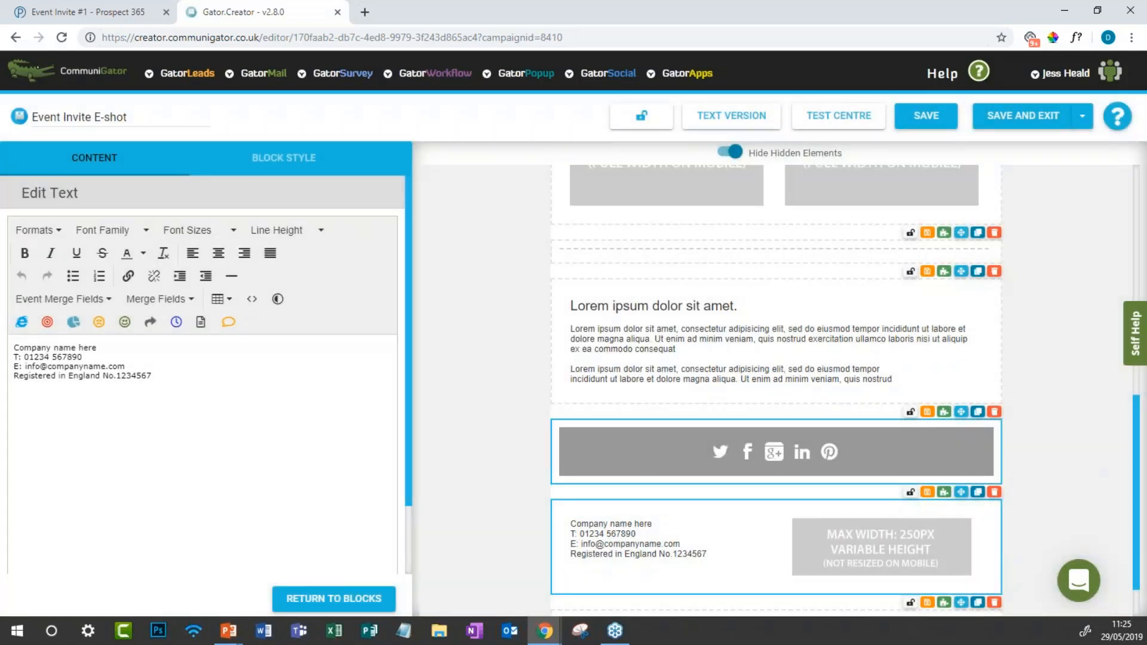
{"action": "scroll", "coordinate": [777, 388], "scroll_direction": "up", "scroll_amount": 5}
{"action": "scroll", "coordinate": [777, 388], "scroll_direction": "up", "scroll_amount": 4}
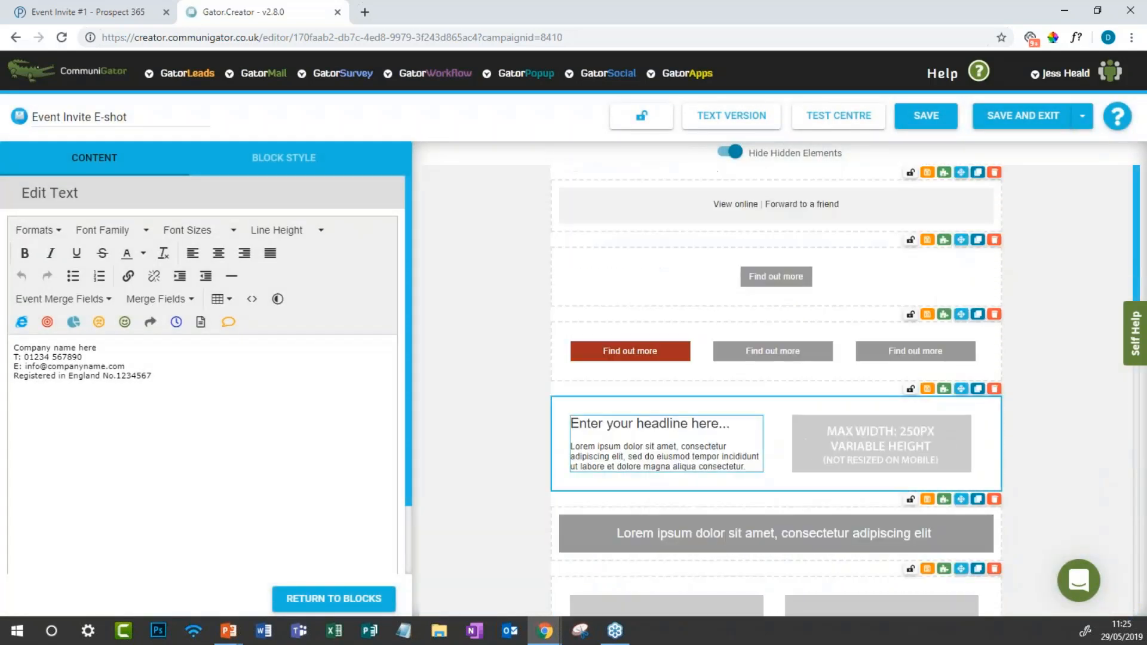
Step: Review the four footer text lines, then use Save and Exit to store the Event Invite E-shot
{"action": "triple_click", "coordinate": [49, 350]}
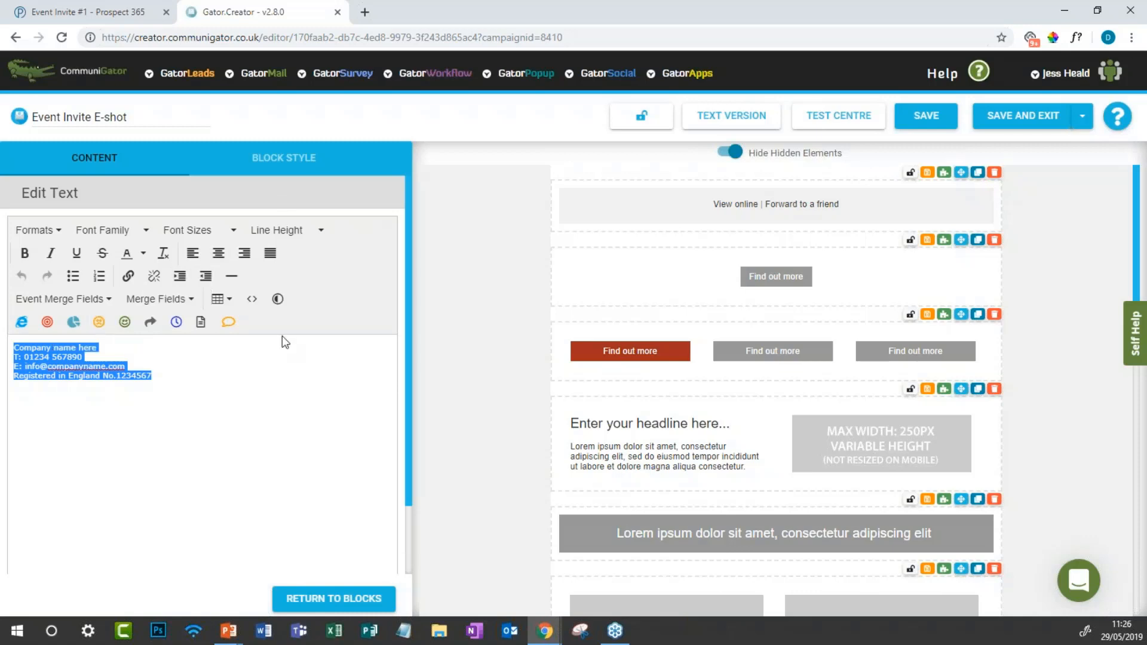
{"action": "left_click", "coordinate": [82, 357]}
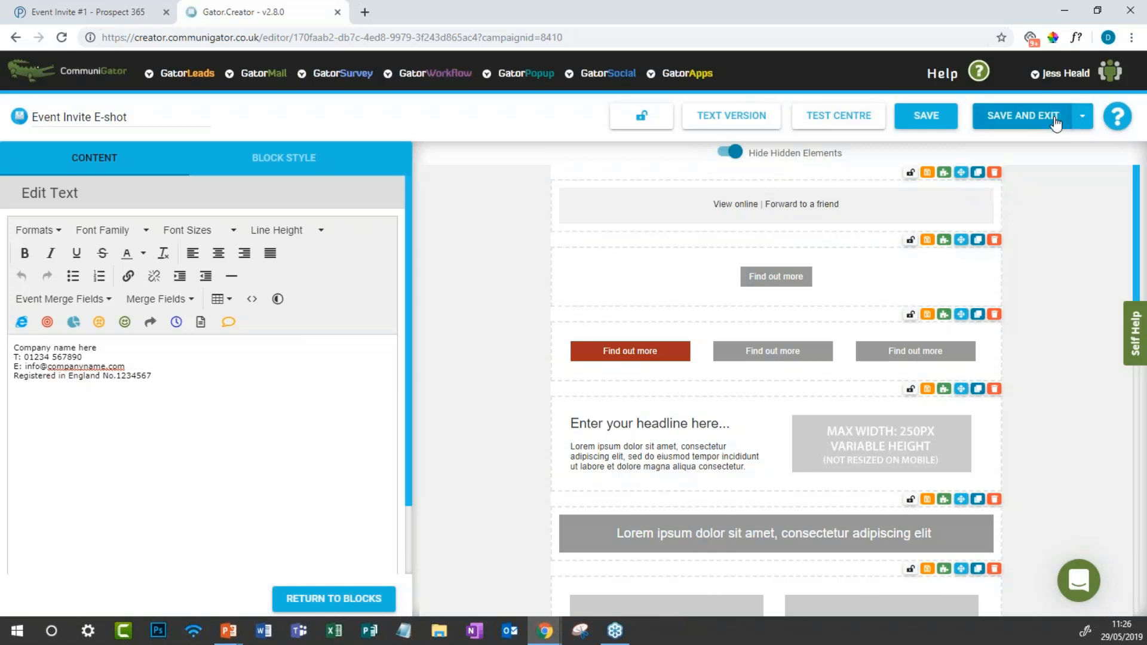
{"action": "left_click", "coordinate": [1092, 122]}
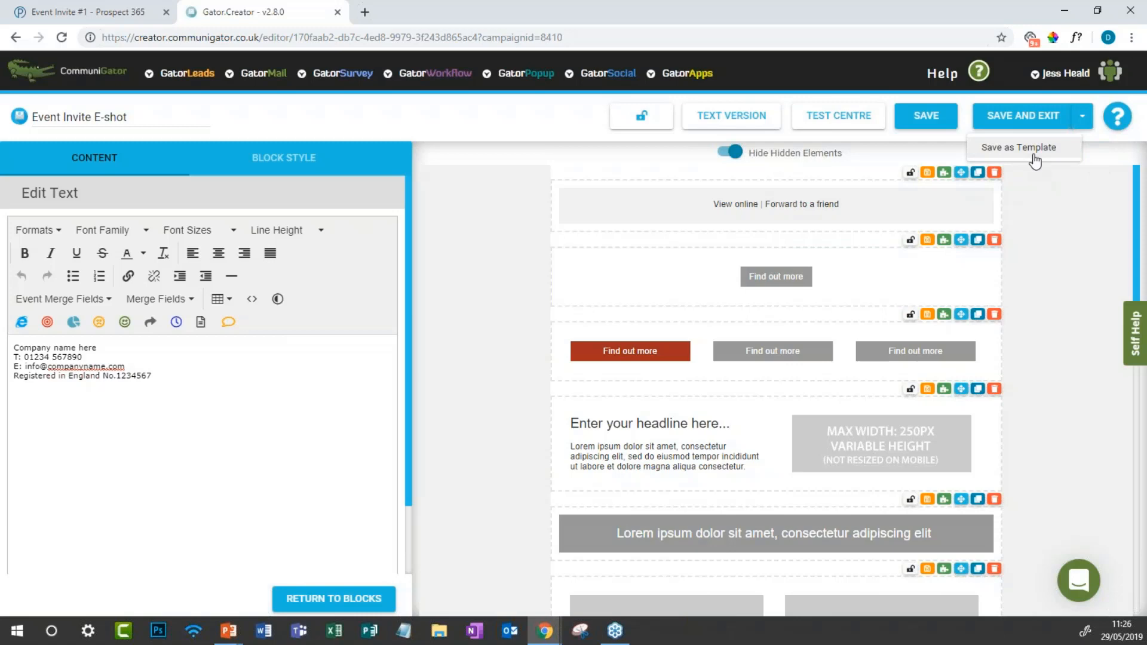
{"action": "left_click", "coordinate": [1041, 119]}
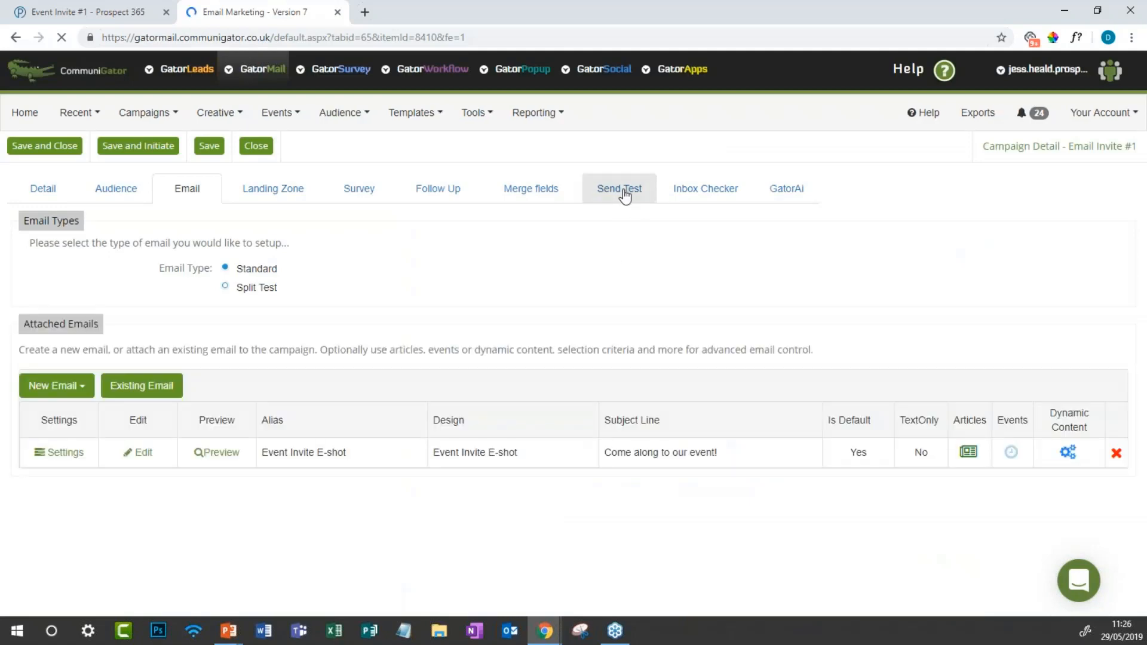
Step: Open the Send Test tab and check the Send Test To recipient list, leaving it unchanged
{"action": "left_click", "coordinate": [624, 194]}
{"action": "scroll", "coordinate": [491, 323], "scroll_direction": "down", "scroll_amount": 2}
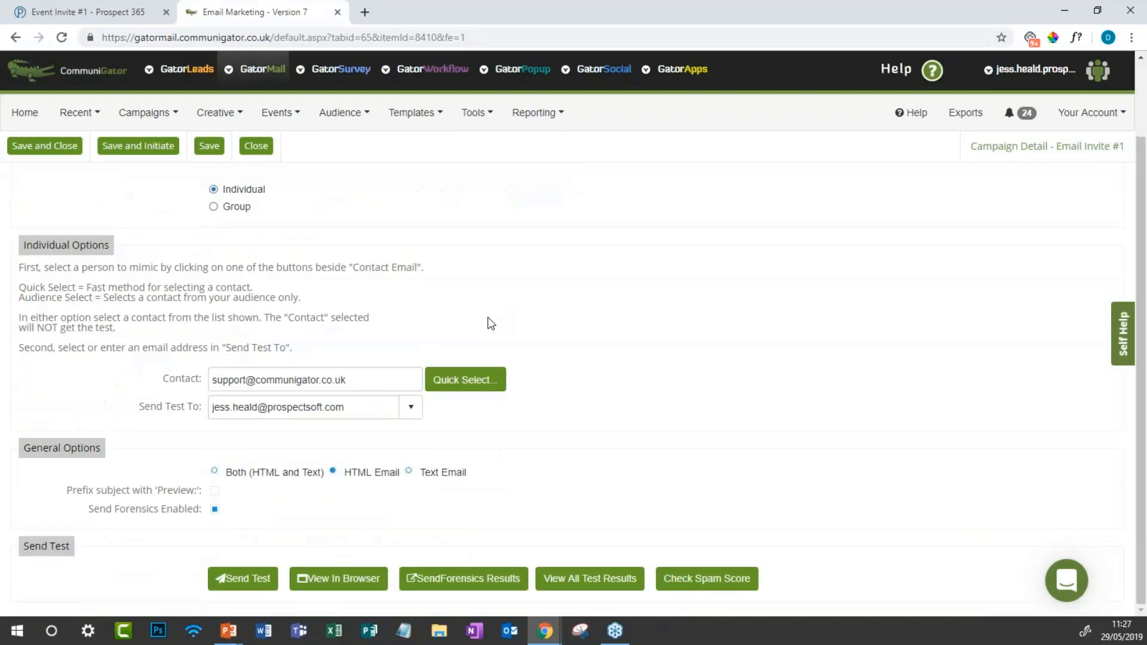
{"action": "left_click", "coordinate": [309, 408]}
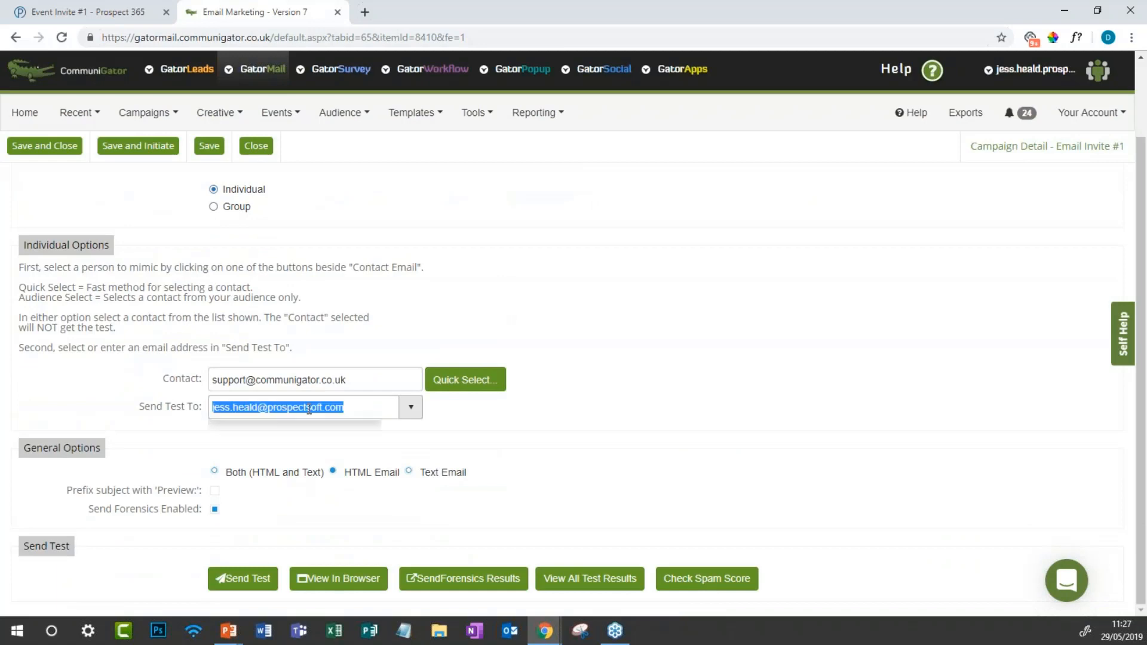
{"action": "left_click", "coordinate": [492, 358]}
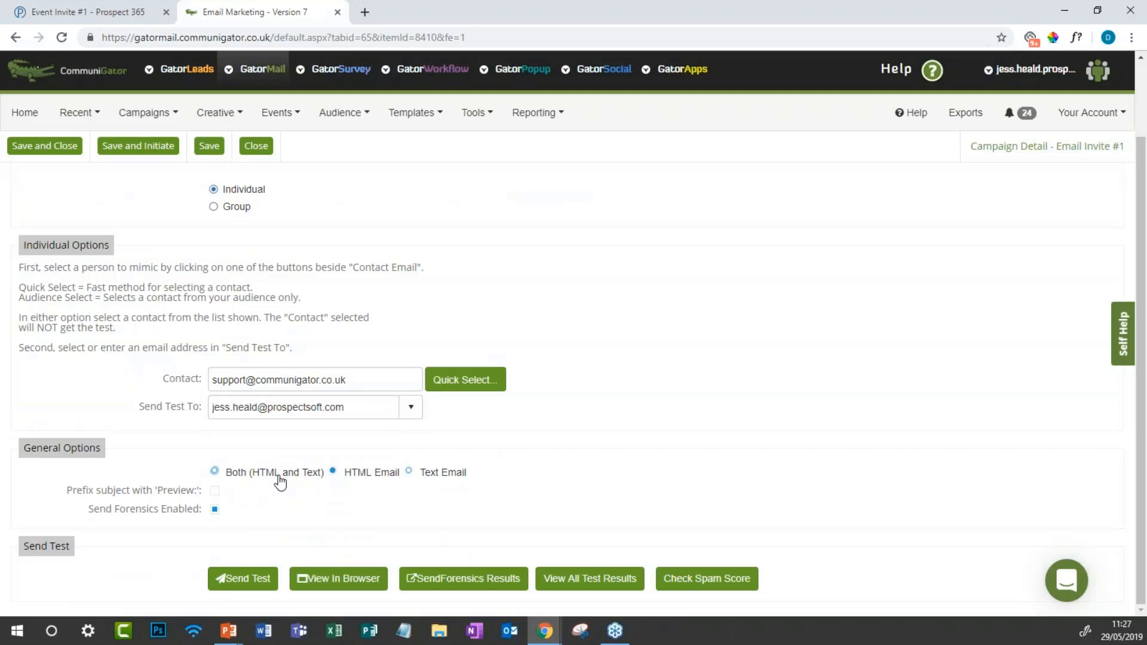
{"action": "scroll", "coordinate": [280, 482], "scroll_direction": "up", "scroll_amount": 2}
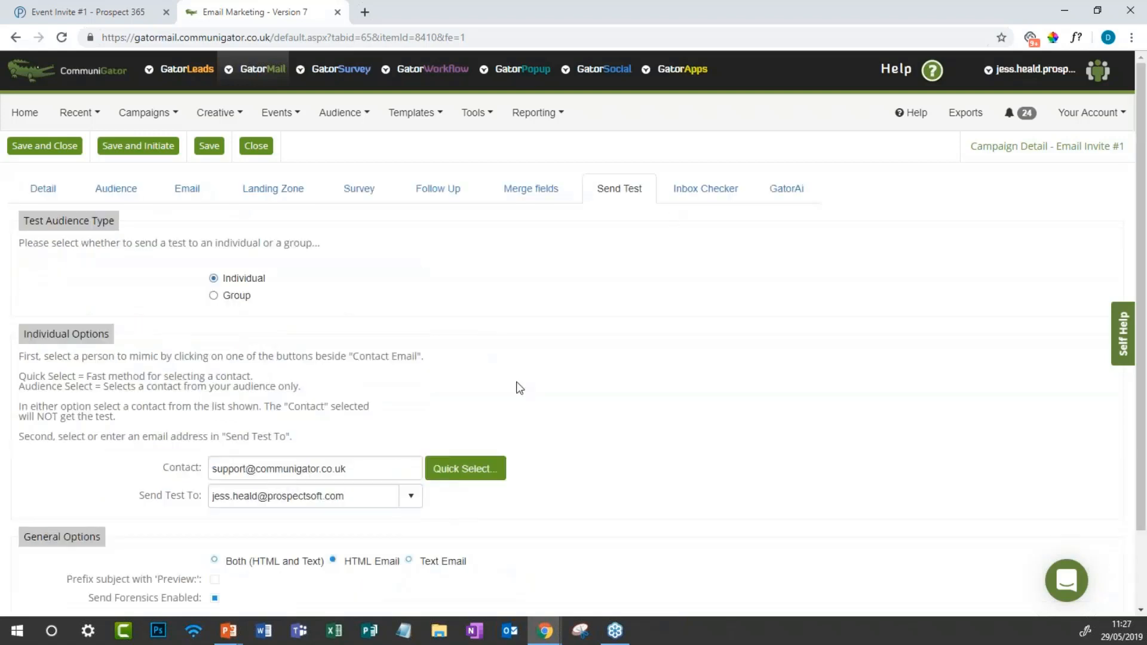